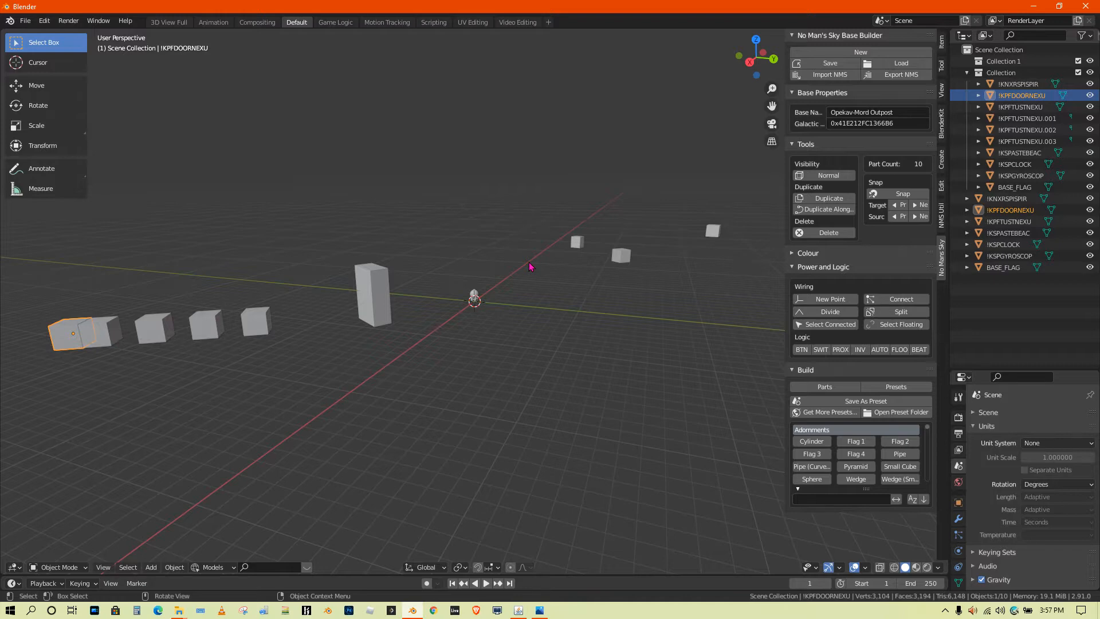
pyautogui.moveTo(473, 313)
pyautogui.mouseDown(button='middle')
pyautogui.moveTo(493, 361)
pyautogui.moveTo(485, 327)
pyautogui.mouseUp(button='middle')
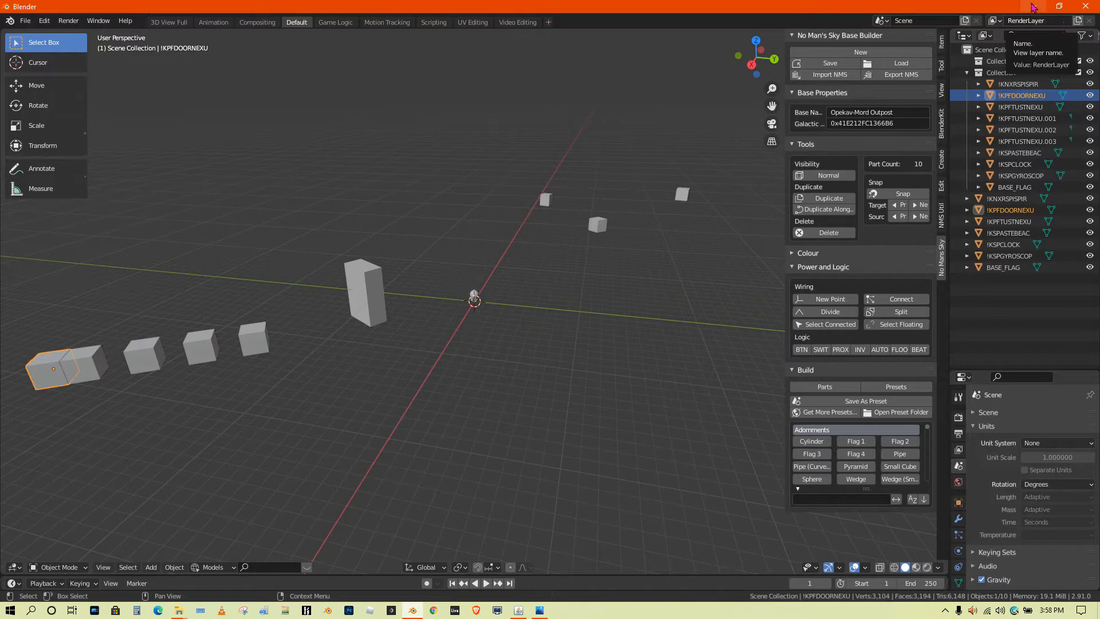
pyautogui.click(1034, 7)
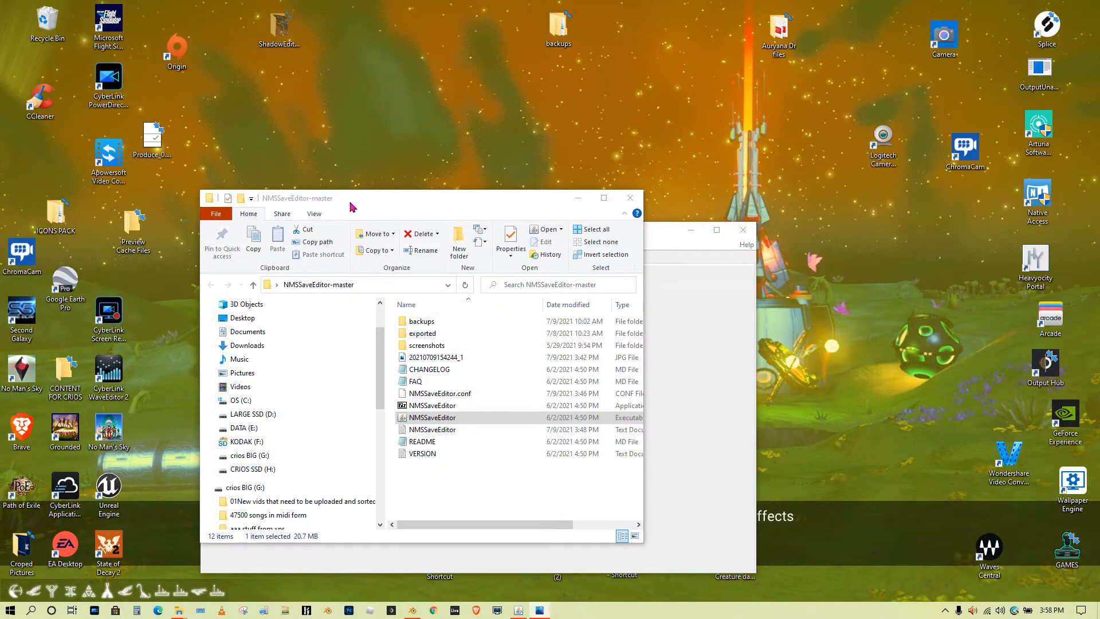
pyautogui.moveTo(397, 135); pyautogui.dragTo(554, 1)
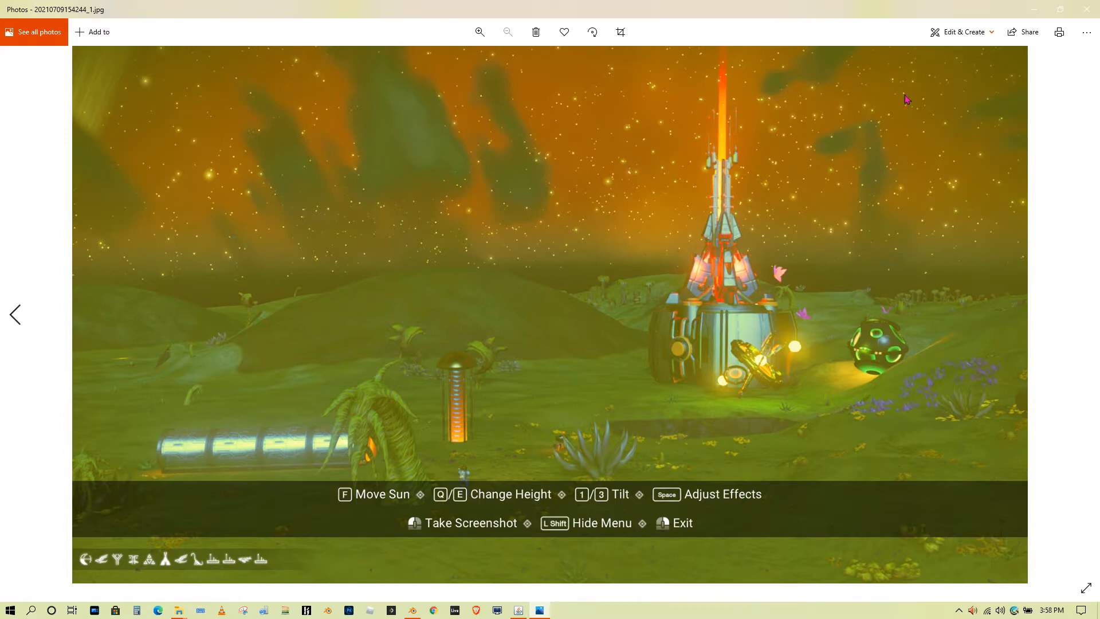
pyautogui.click(1036, 10)
pyautogui.click(413, 611)
pyautogui.scroll(4, 485, 319)
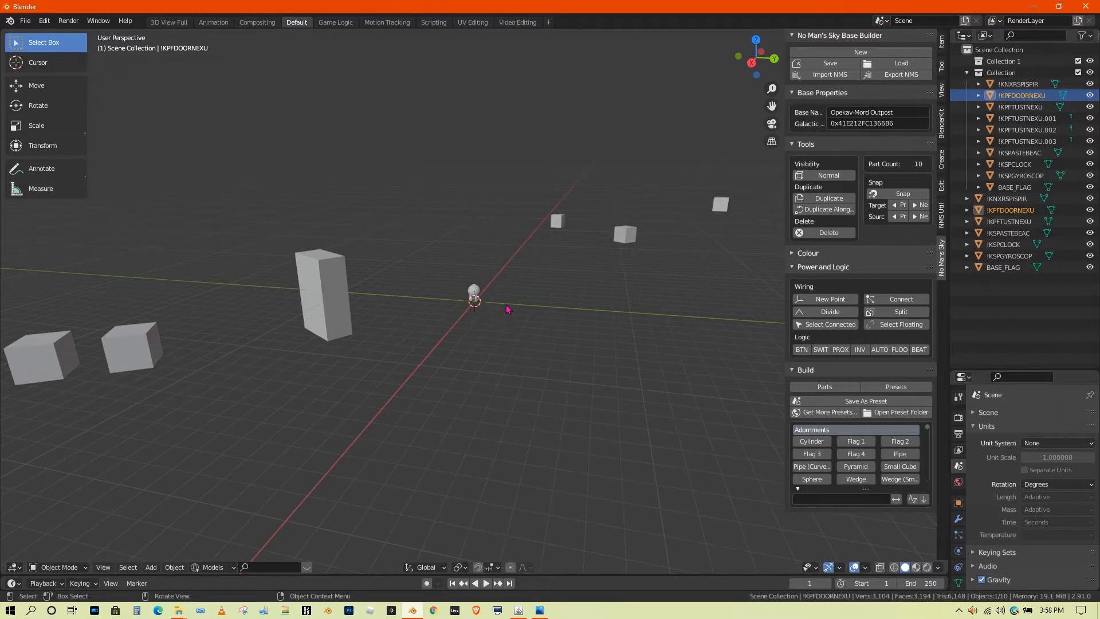
pyautogui.scroll(-2, 512, 306)
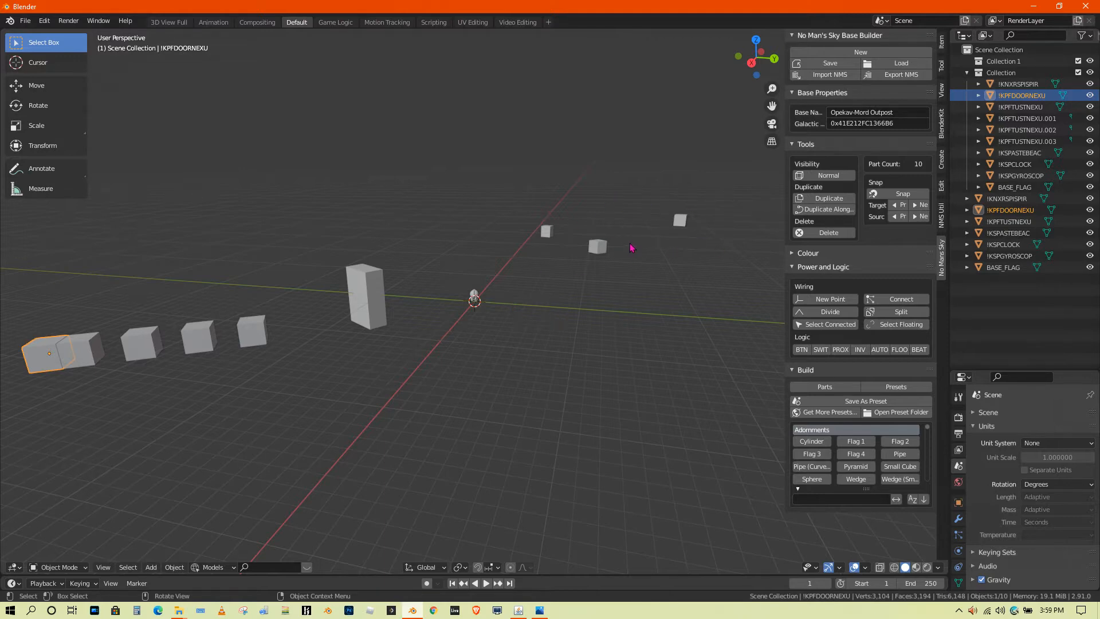
pyautogui.moveTo(596, 281); pyautogui.dragTo(585, 302, button='middle')
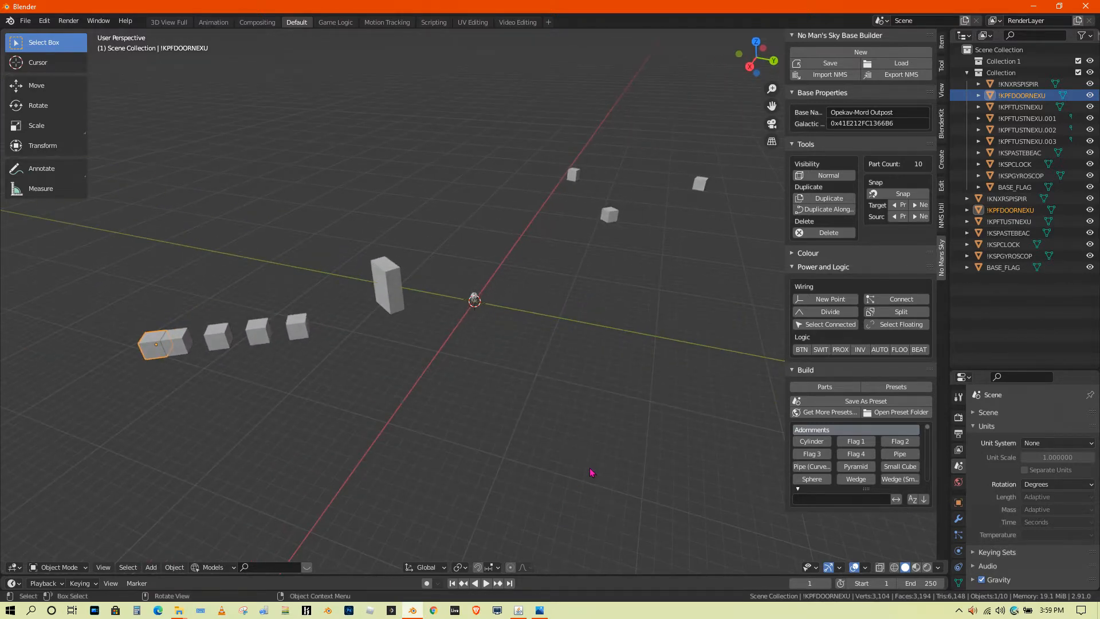
pyautogui.click(1034, 6)
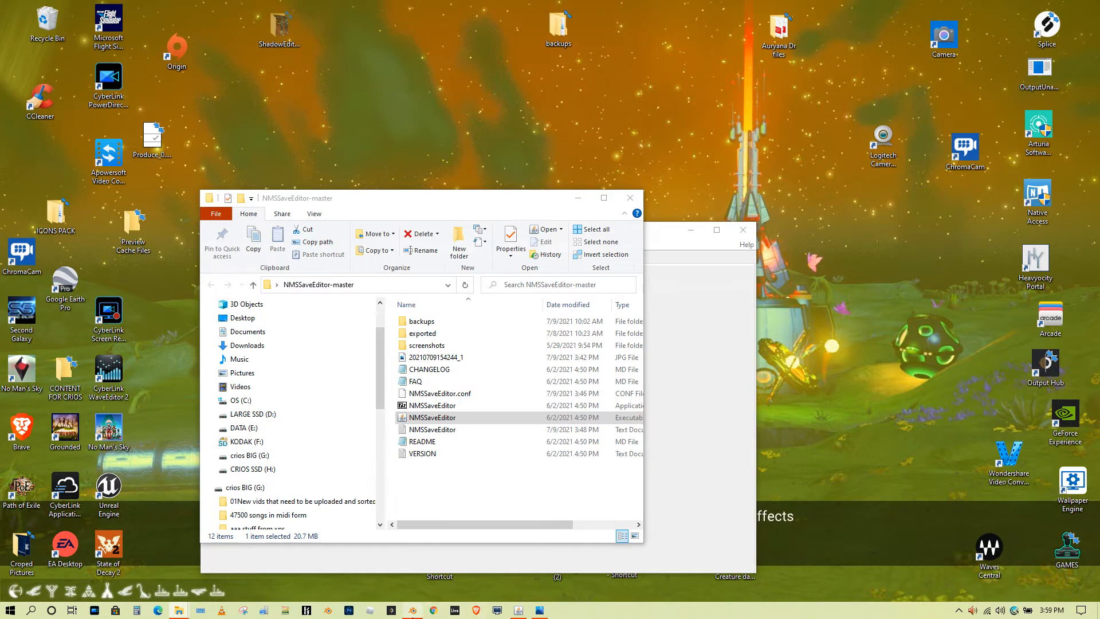
pyautogui.click(413, 610)
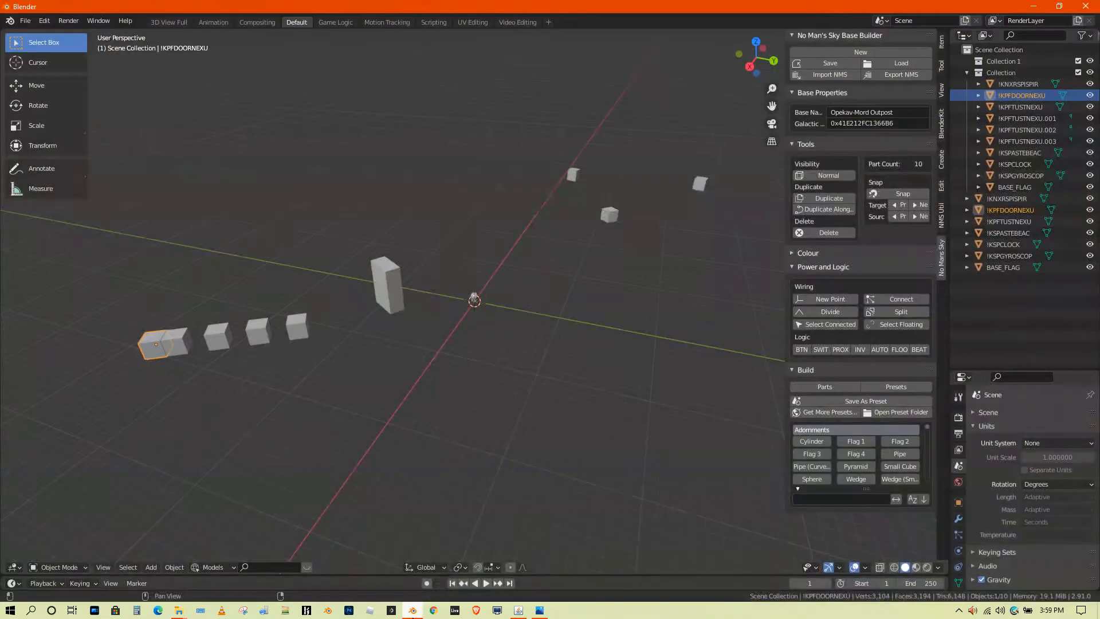
# Colour the !KSPASTEBEAC part teal from the Concrete palette.
pyautogui.click(609, 216)
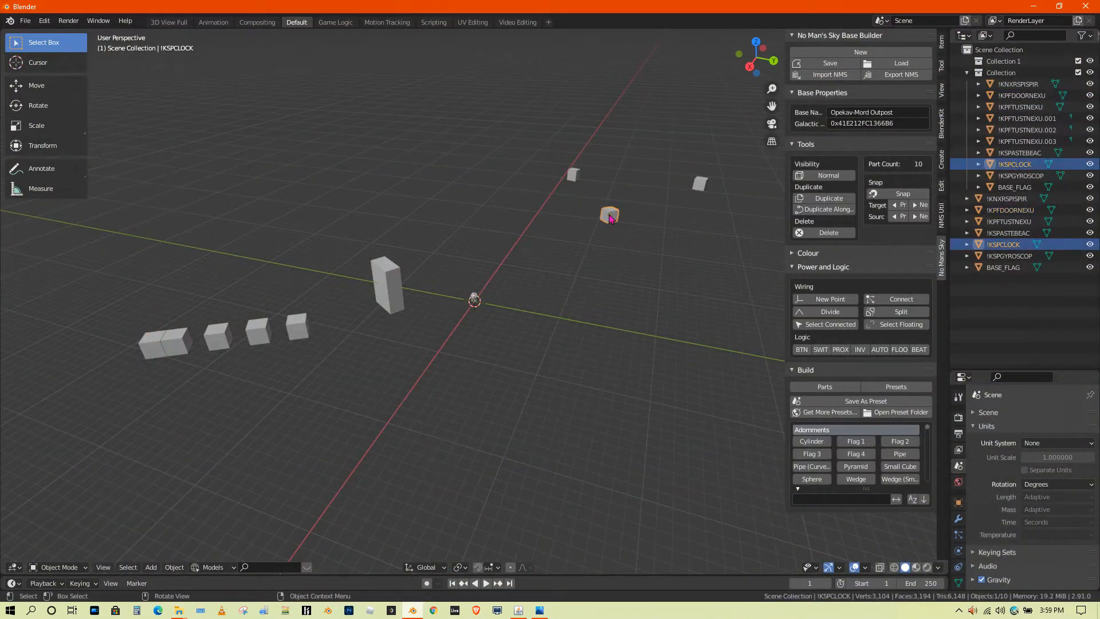
pyautogui.click(575, 175)
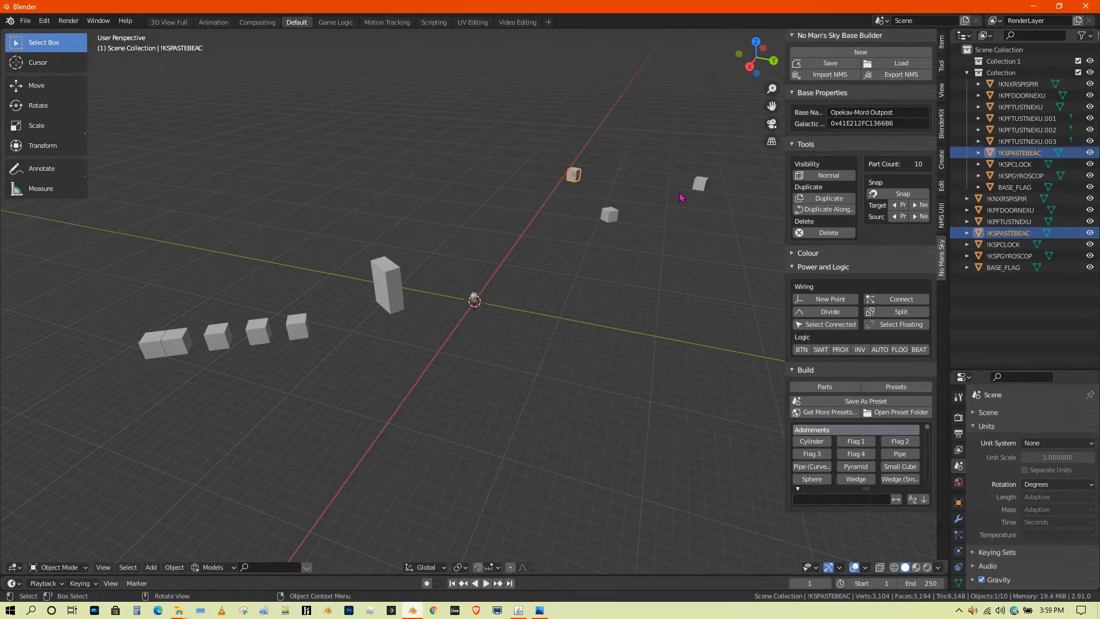
pyautogui.click(794, 253)
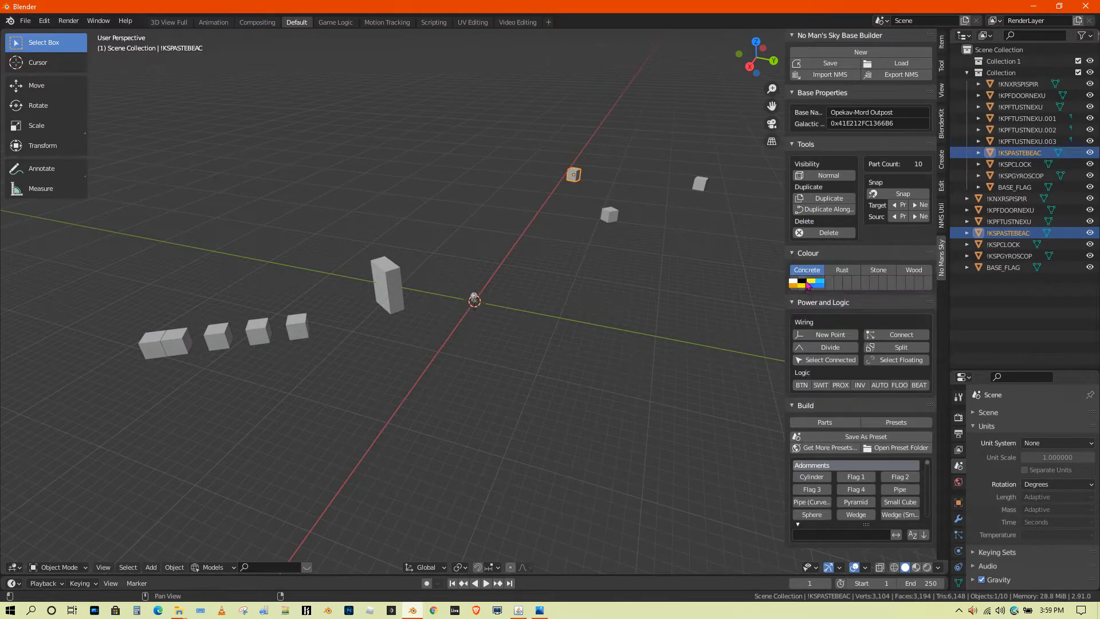
pyautogui.click(823, 287)
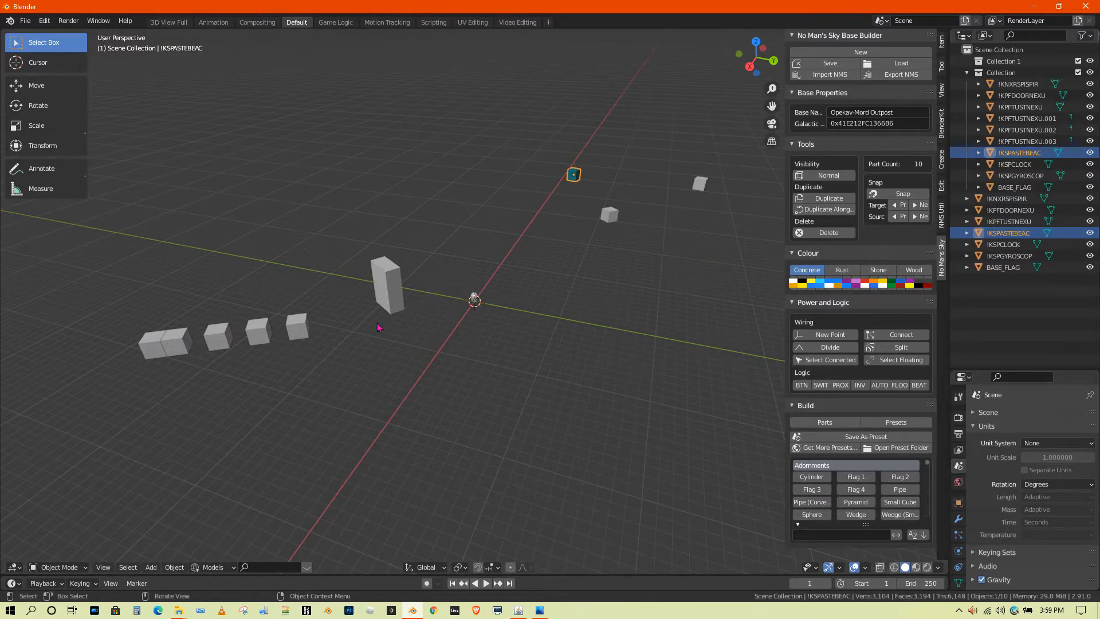
# Snap the !KSPASTEBEAC part onto the BASE_FLAG part at the scene origin.
pyautogui.click(476, 300)
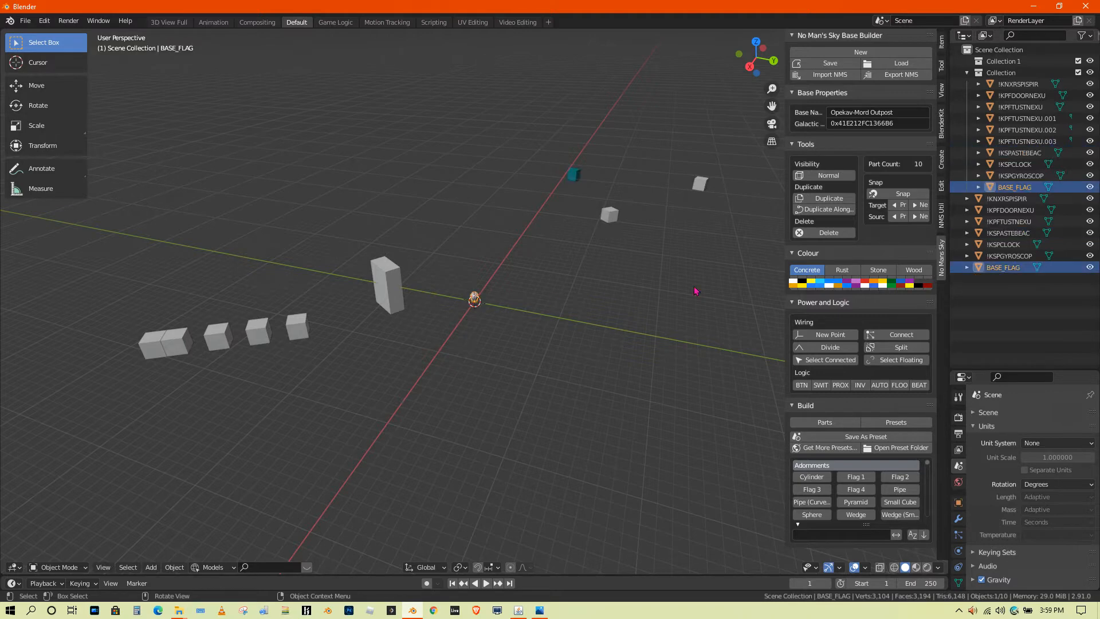
pyautogui.click(942, 225)
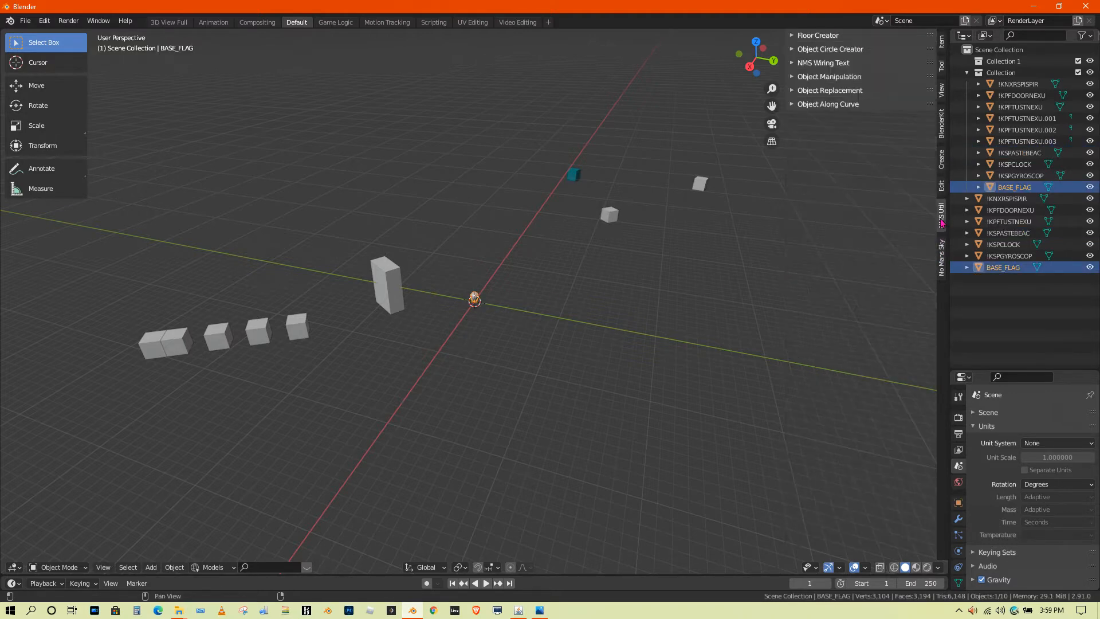
pyautogui.click(942, 253)
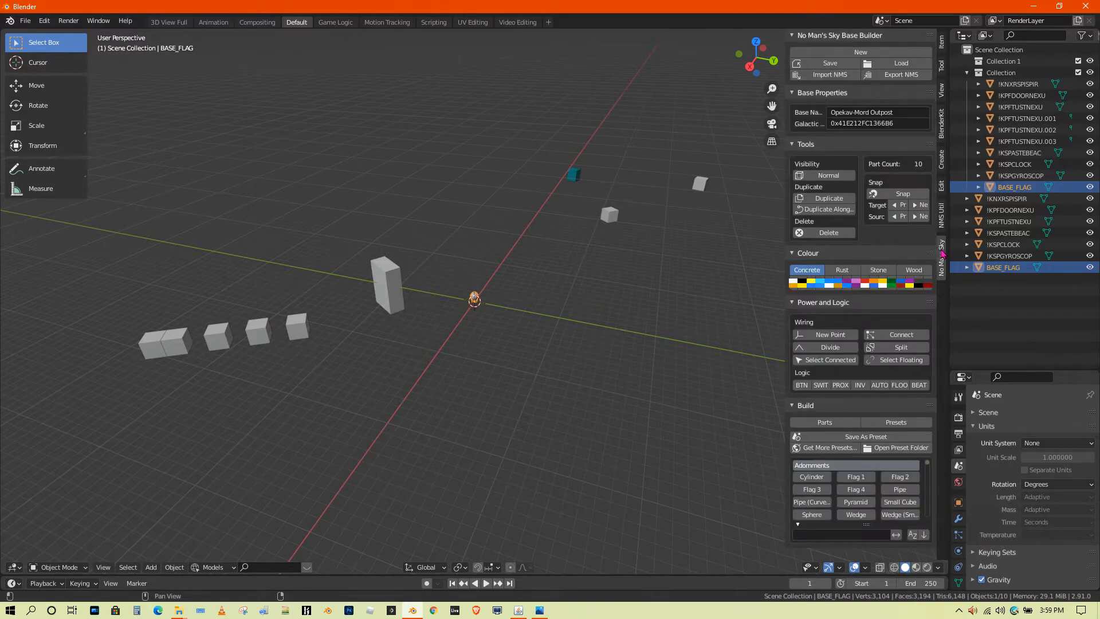
pyautogui.click(902, 195)
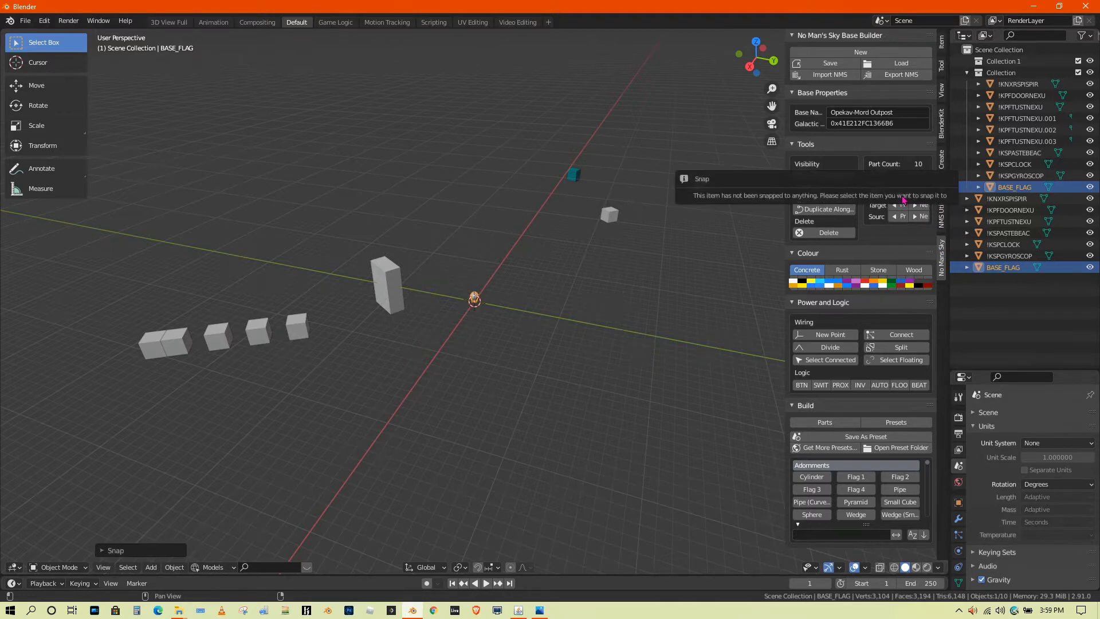
pyautogui.click(573, 177)
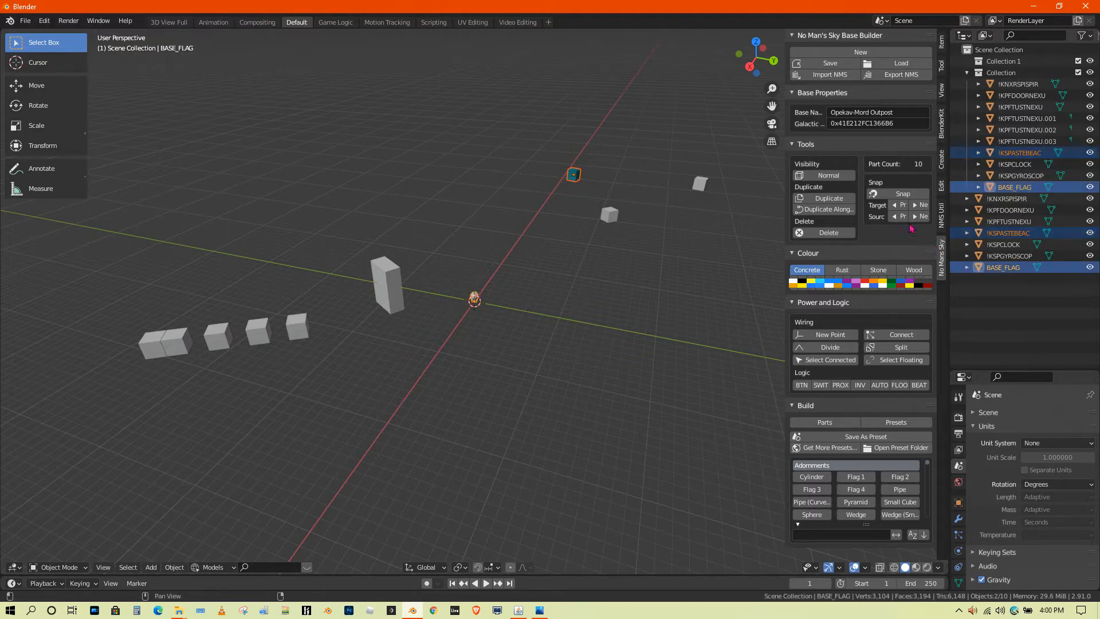
pyautogui.click(905, 195)
pyautogui.moveTo(564, 265); pyautogui.dragTo(514, 248, button='middle')
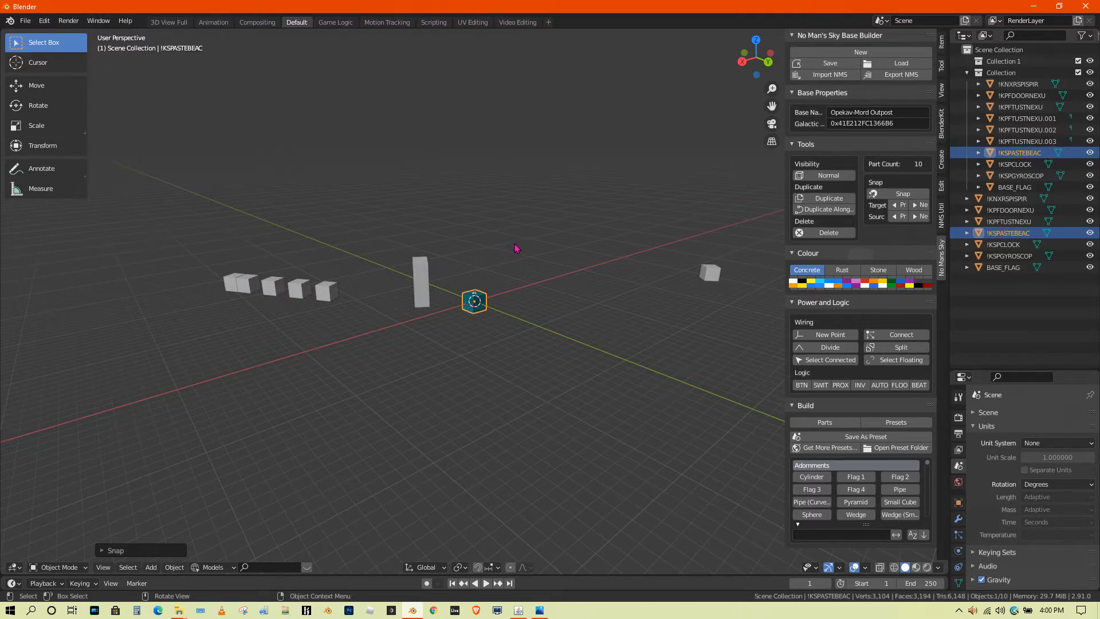
pyautogui.moveTo(538, 299); pyautogui.dragTo(602, 319, button='middle')
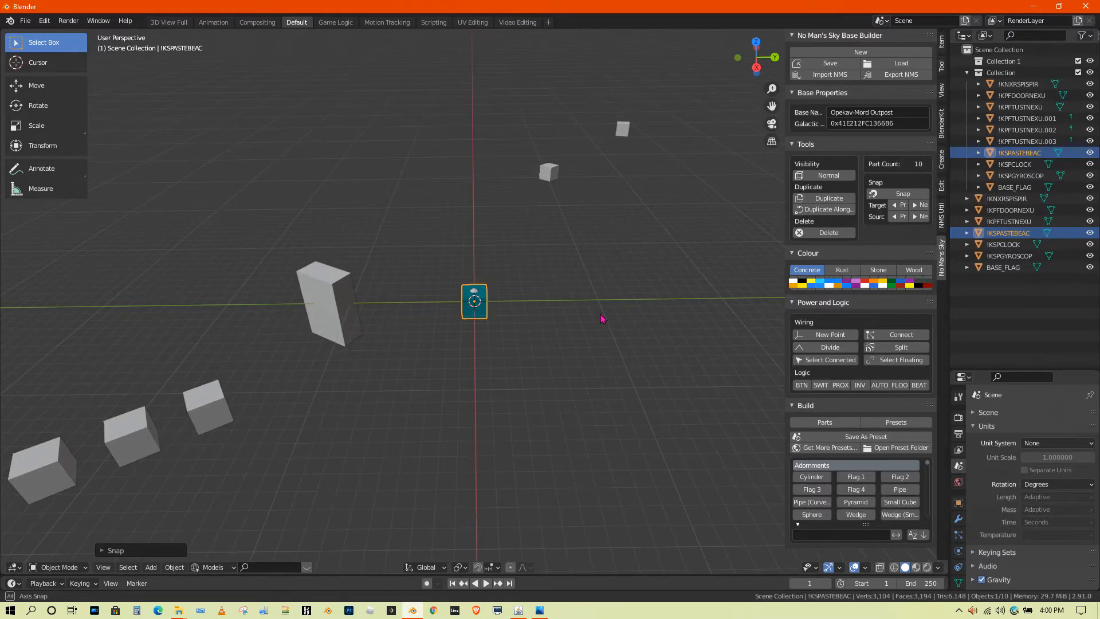
# Snap the !KSPCLOCK part onto !KSPASTEBEAC and raise it along Z well above the beacon.
pyautogui.click(552, 173)
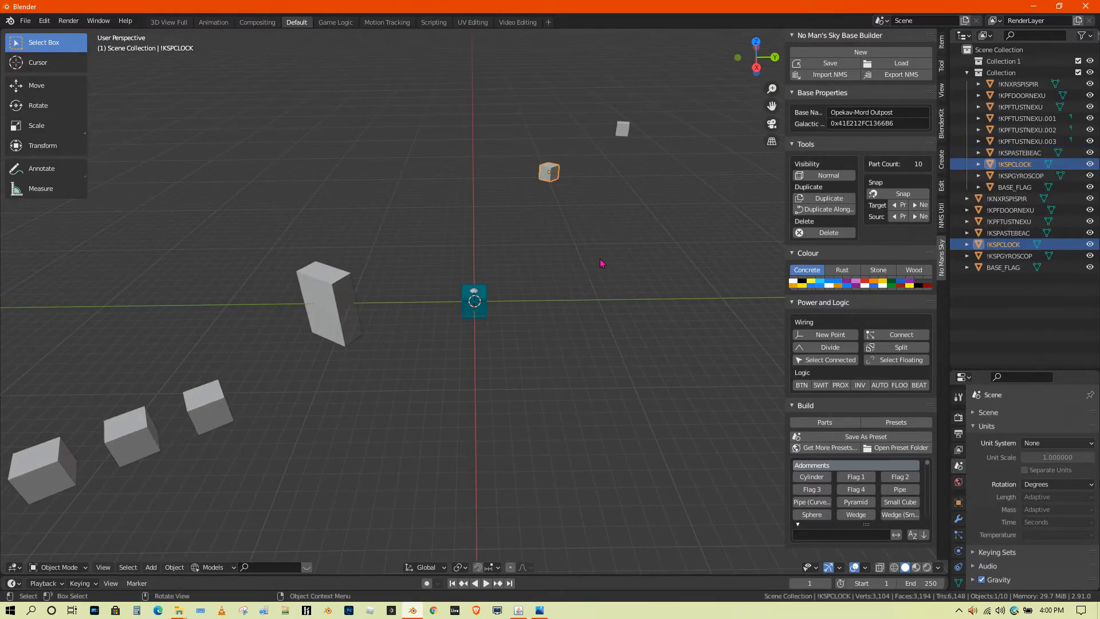
pyautogui.keyDown('shift'); pyautogui.click(477, 312); pyautogui.keyUp('shift')
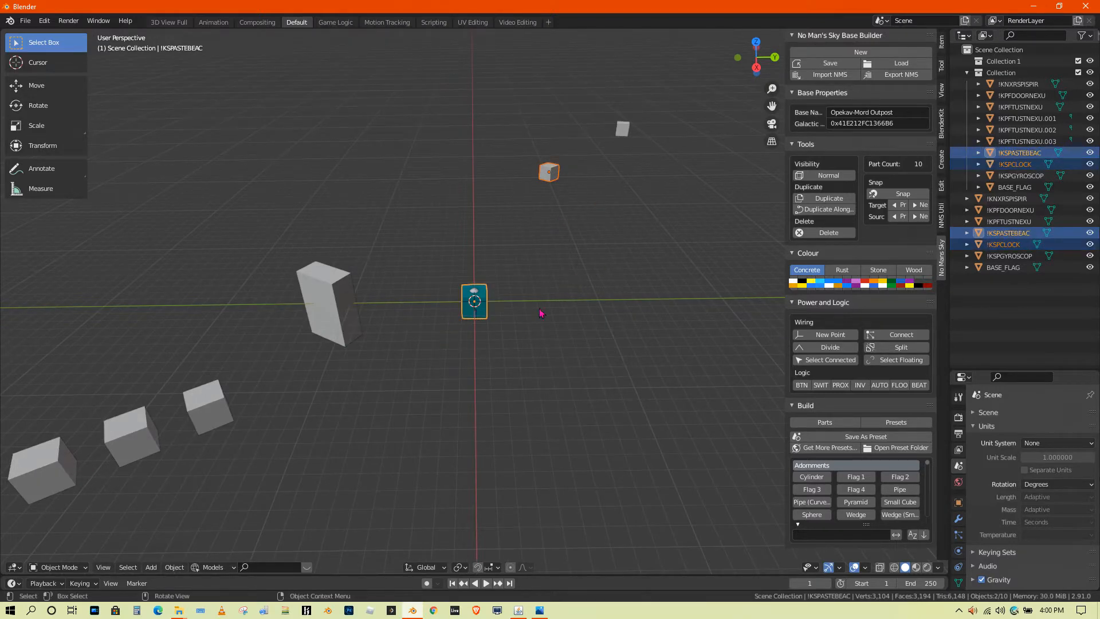
pyautogui.click(904, 197)
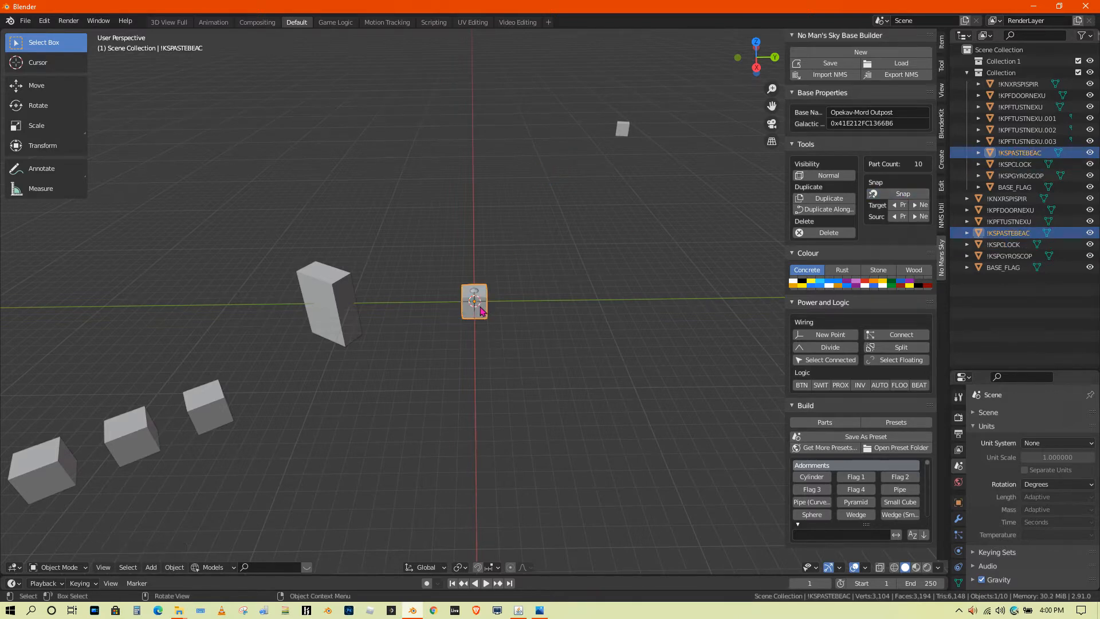
pyautogui.click(29, 89)
pyautogui.moveTo(474, 262); pyautogui.dragTo(453, 114)
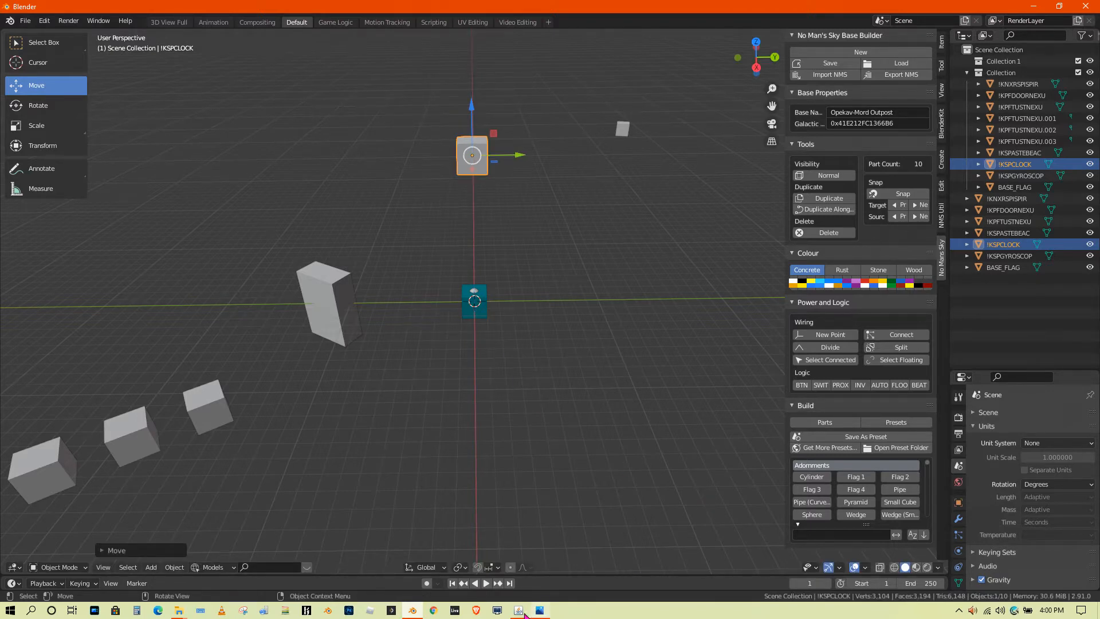
# Look over the No Man's Sky Save Editor window and the base screenshot, and return to Blender.
pyautogui.click(1032, 7)
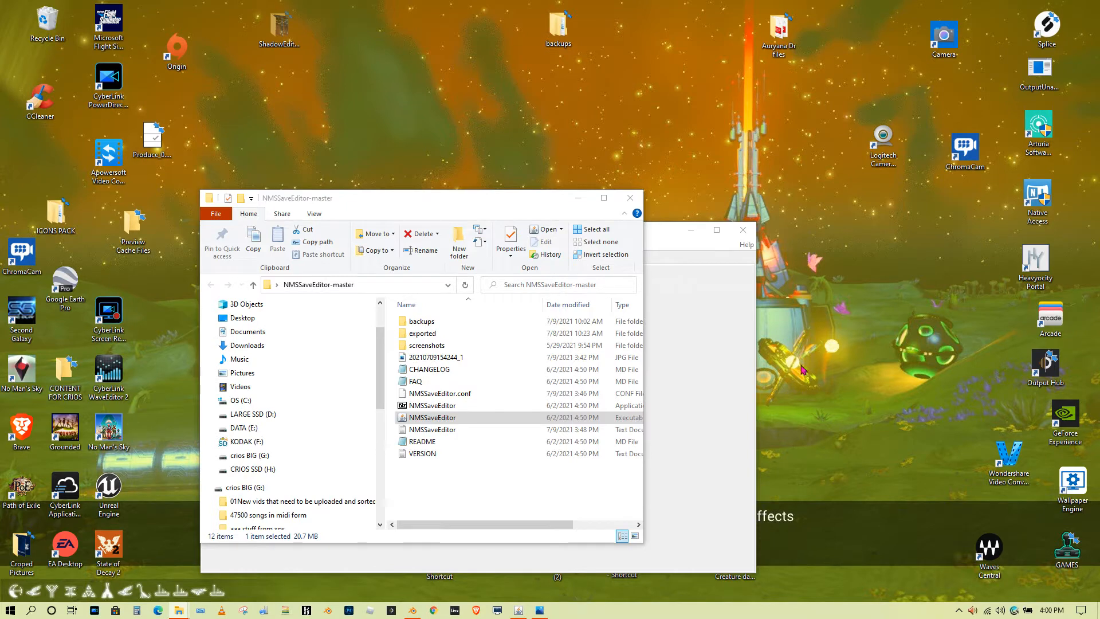
pyautogui.click(696, 235)
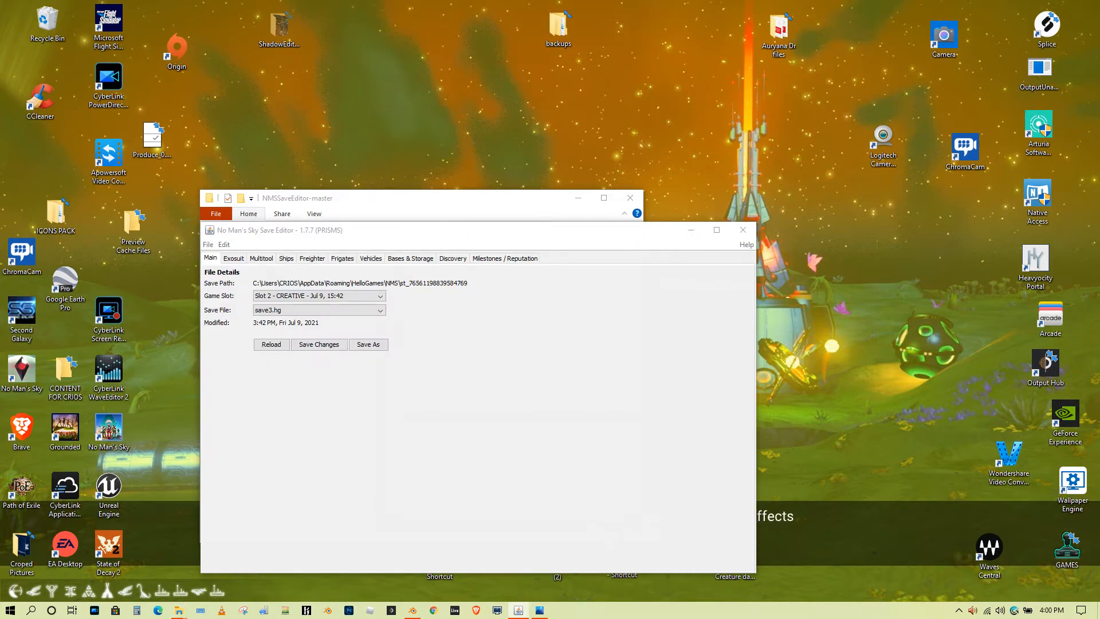
pyautogui.click(539, 610)
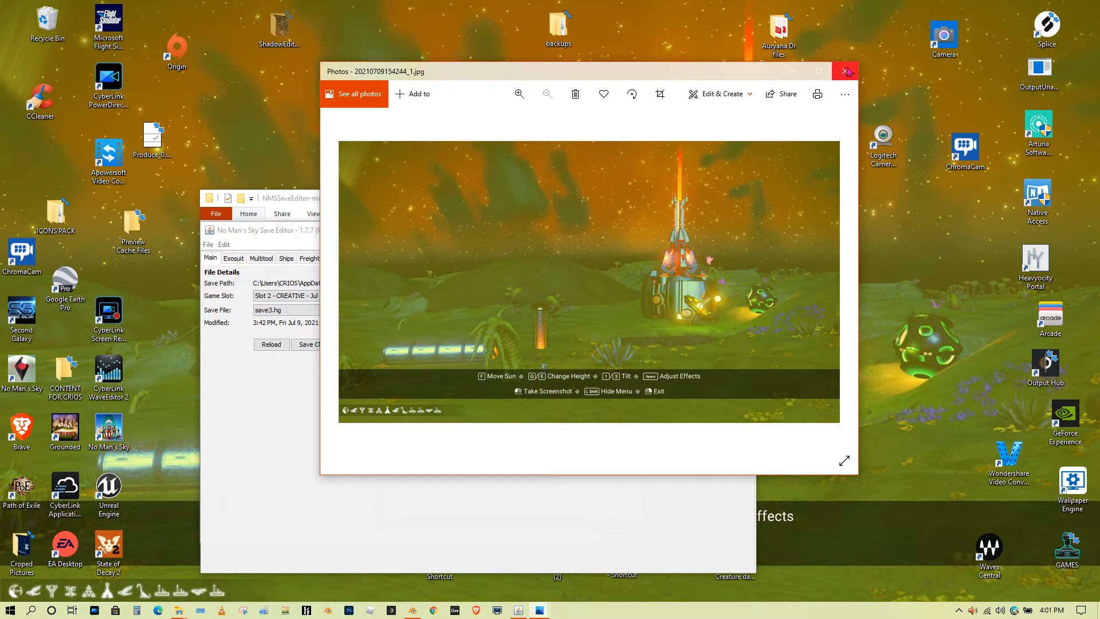
pyautogui.click(793, 71)
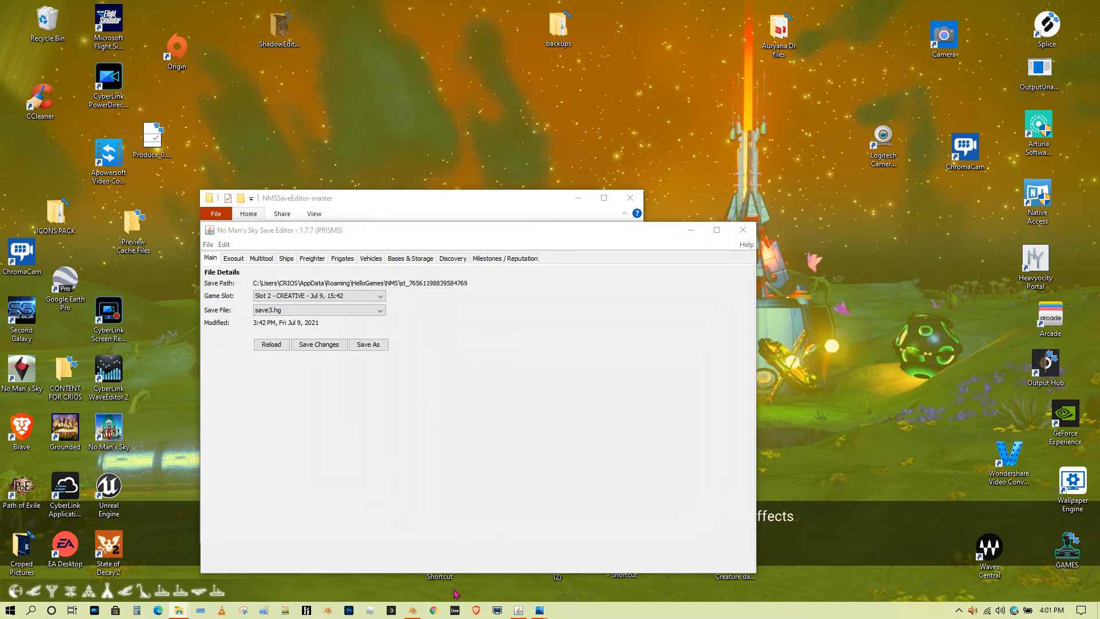
pyautogui.click(413, 610)
# Snap the !KSPGYROSCOP part onto !KSPASTEBEAC and raise it along Z above the !KSPCLOCK part.
pyautogui.moveTo(524, 436); pyautogui.dragTo(532, 274, button='middle')
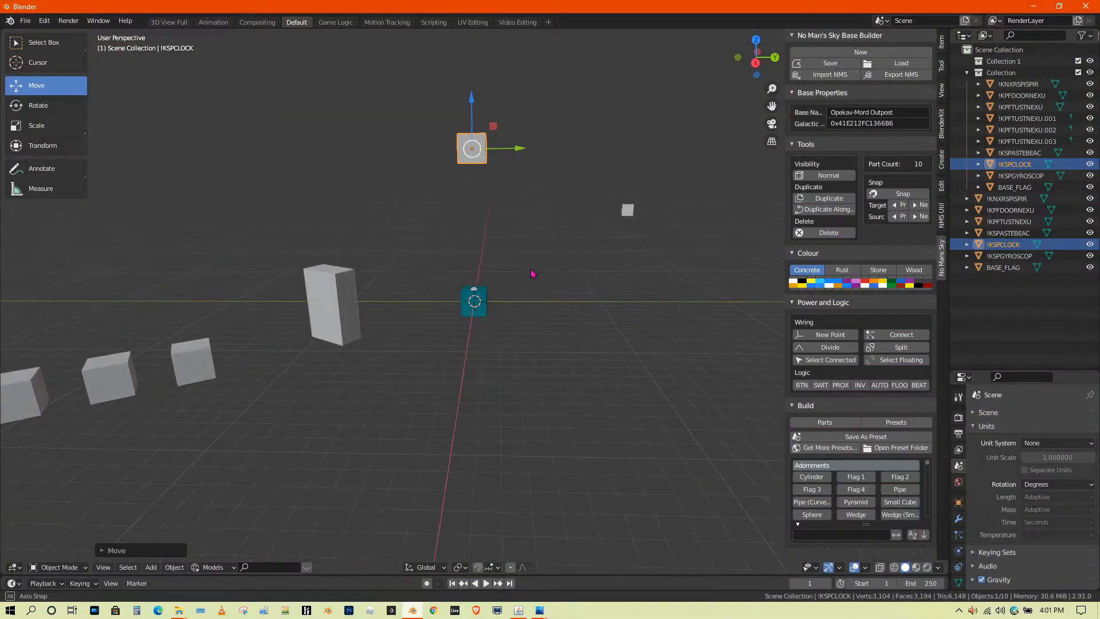
pyautogui.click(628, 211)
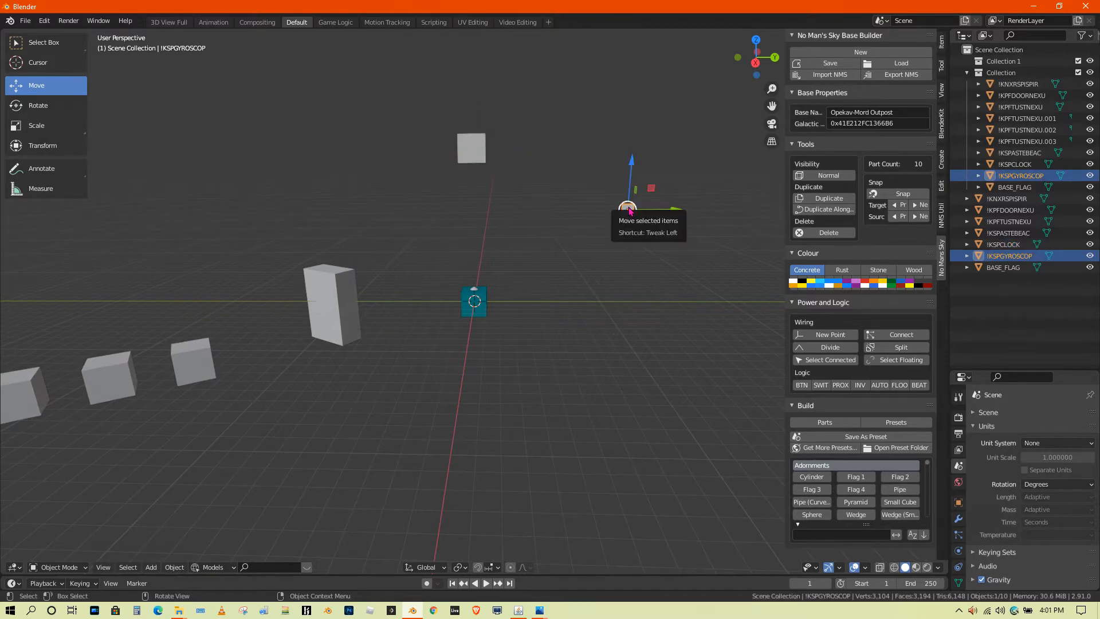
pyautogui.keyDown('shift'); pyautogui.click(474, 309); pyautogui.keyUp('shift')
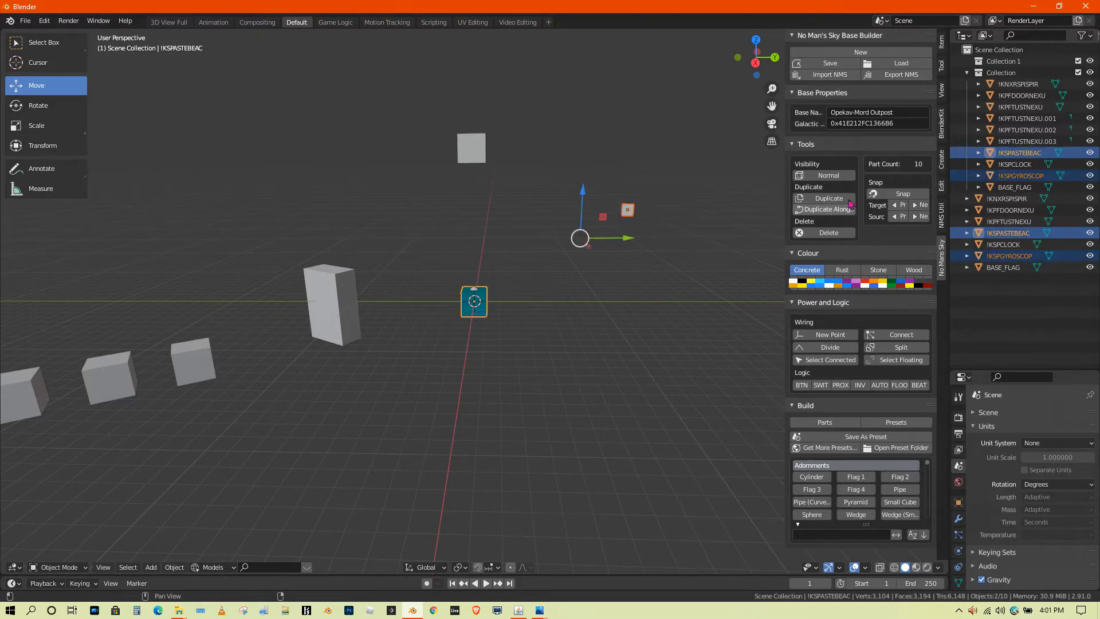
pyautogui.click(902, 195)
pyautogui.moveTo(475, 259); pyautogui.dragTo(485, 76)
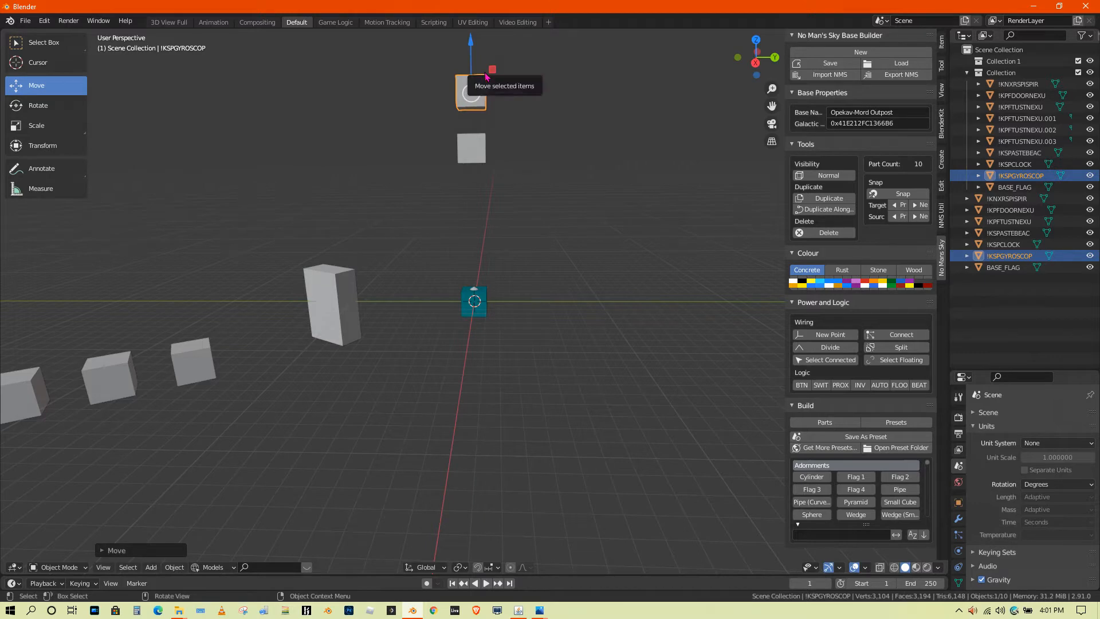
# Lower !KSPGYROSCOP and !KSPCLOCK together slightly along Z toward the beacon.
pyautogui.keyDown('shift'); pyautogui.click(464, 148); pyautogui.keyUp('shift')
pyautogui.moveTo(470, 69); pyautogui.dragTo(471, 97)
pyautogui.moveTo(352, 325)
pyautogui.mouseDown(button='middle')
pyautogui.moveTo(342, 307)
pyautogui.moveTo(400, 341)
pyautogui.moveTo(365, 342)
pyautogui.mouseUp(button='middle')
pyautogui.scroll(-3, 343, 307)
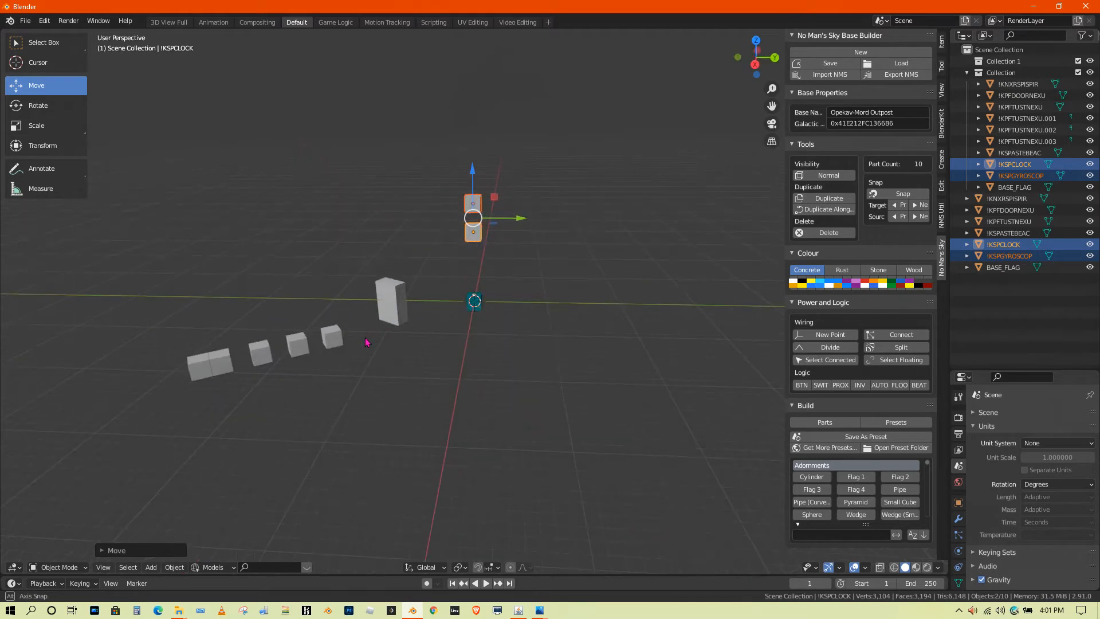
# Snap the !KNXRSPISPIR part onto !KSPASTEBEAC and raise it along Z between the beacon and !KSPCLOCK.
pyautogui.click(394, 298)
pyautogui.keyDown('shift'); pyautogui.click(479, 309); pyautogui.keyUp('shift')
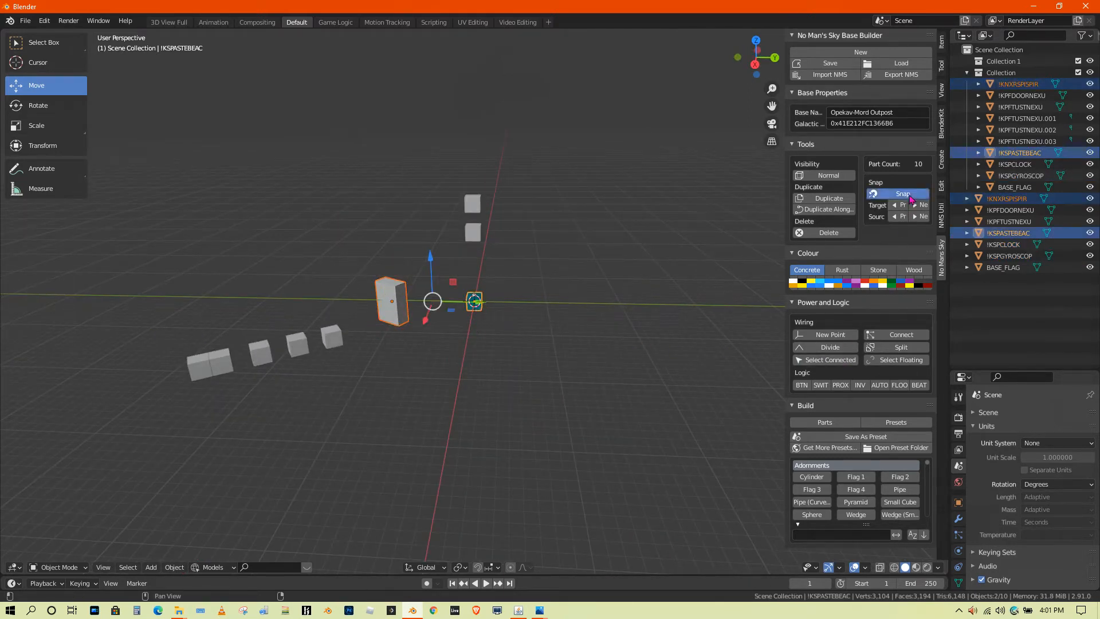
pyautogui.click(903, 194)
pyautogui.moveTo(474, 258); pyautogui.dragTo(469, 228)
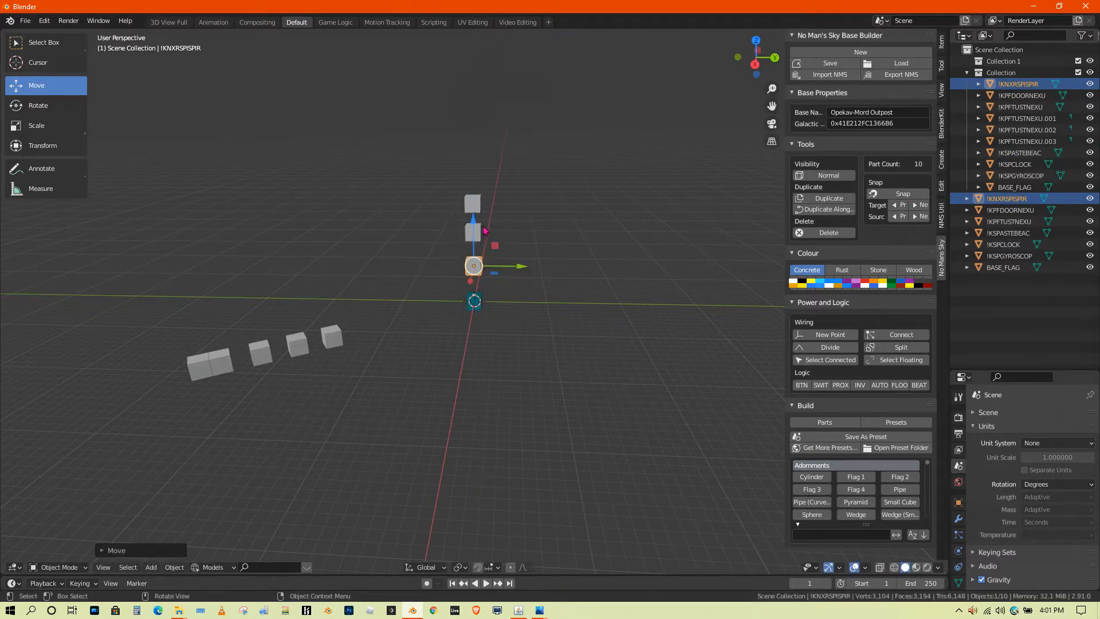
# Scale the !KNXRSPISPIR part up uniformly until it is wider than the parts stacked above it.
pyautogui.press('s')
pyautogui.click(541, 234)
pyautogui.moveTo(542, 235); pyautogui.dragTo(551, 213, button='middle')
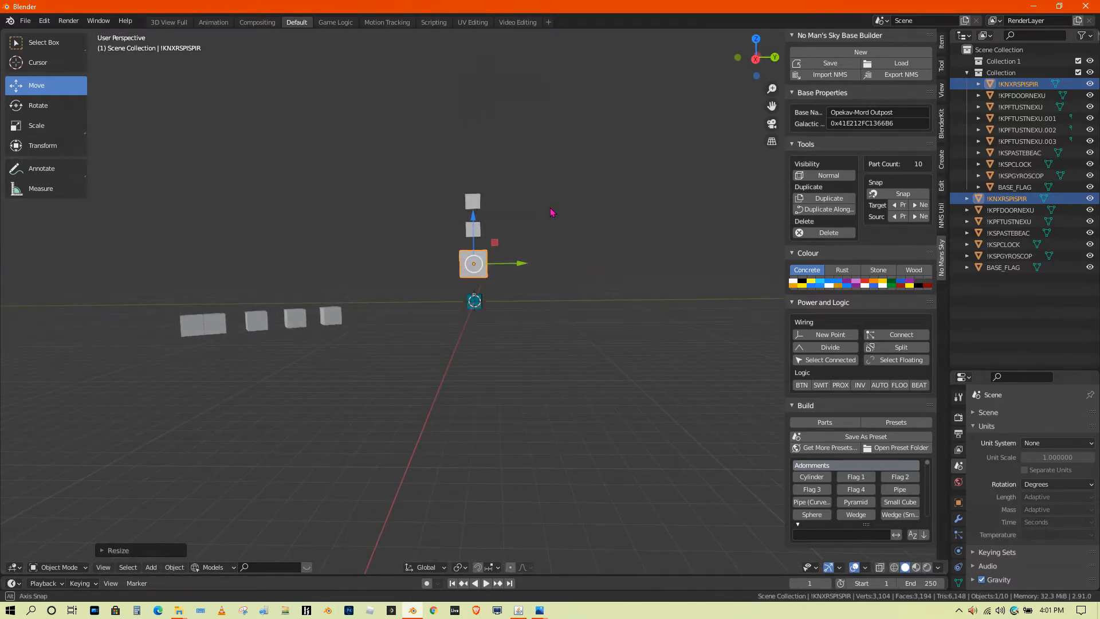
pyautogui.click(1035, 6)
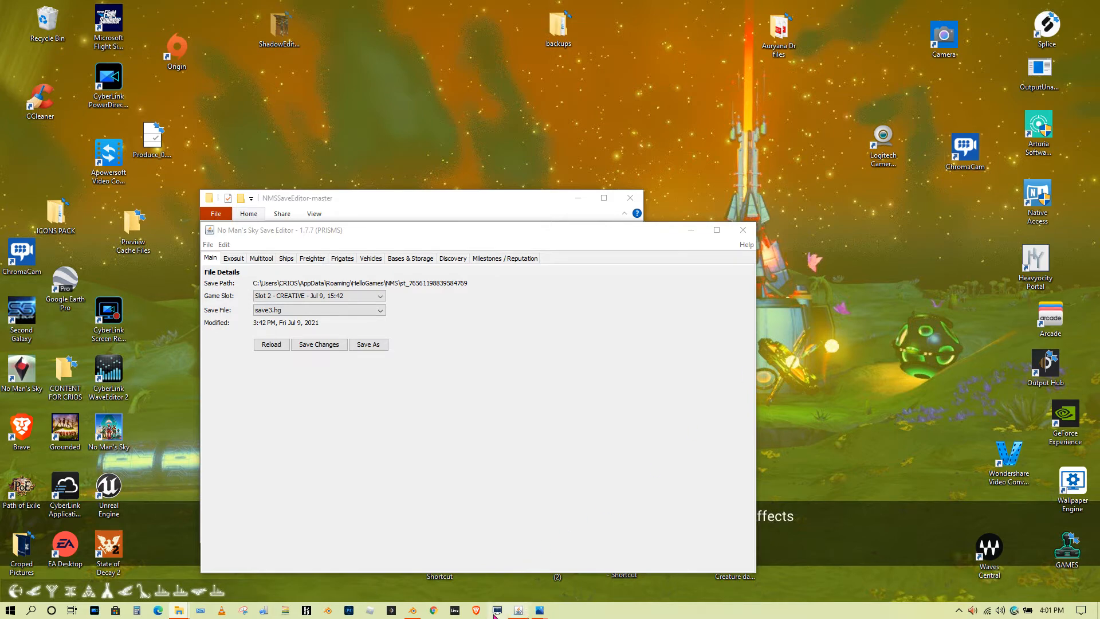
pyautogui.click(413, 611)
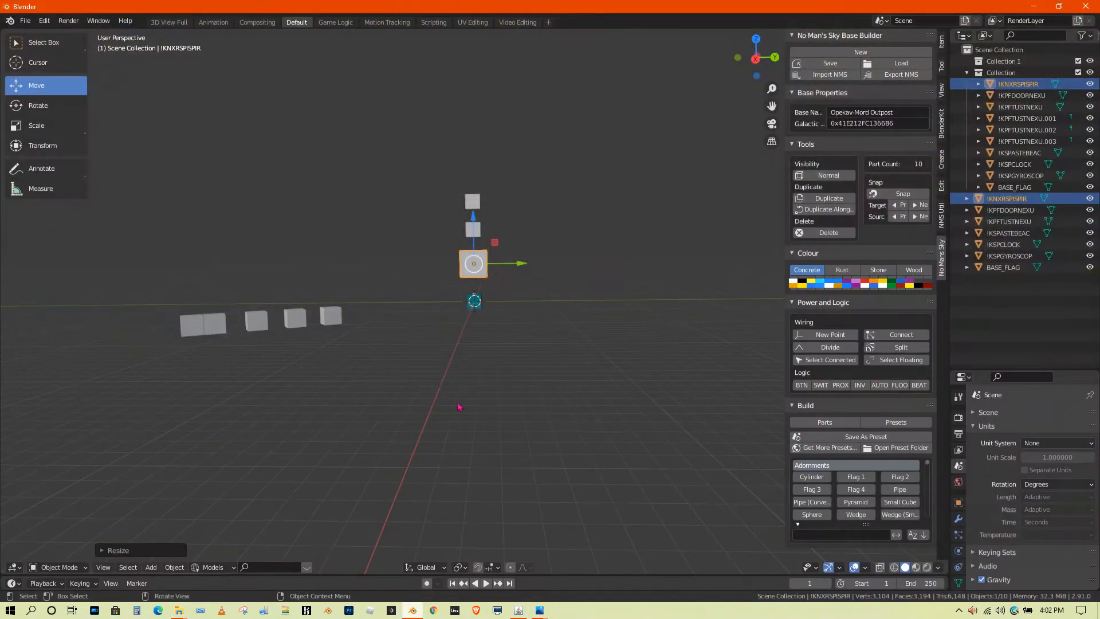
# Raise the !KSPCLOCK part along Z above !KSPGYROSCOP and lower !KSPGYROSCOP slightly.
pyautogui.click(471, 230)
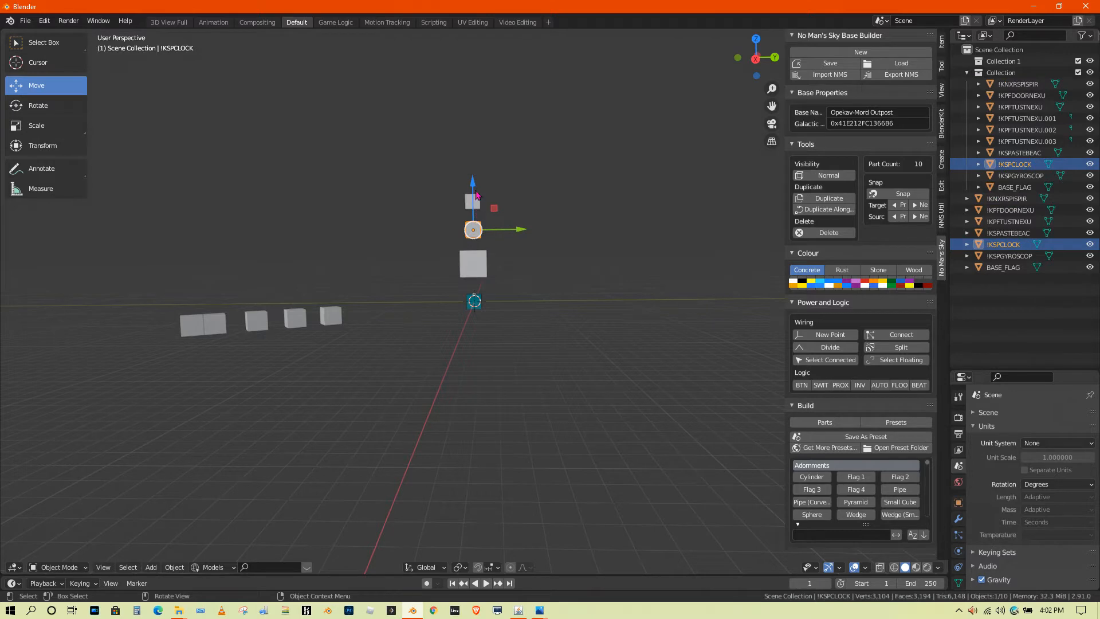
pyautogui.moveTo(473, 185); pyautogui.dragTo(482, 126)
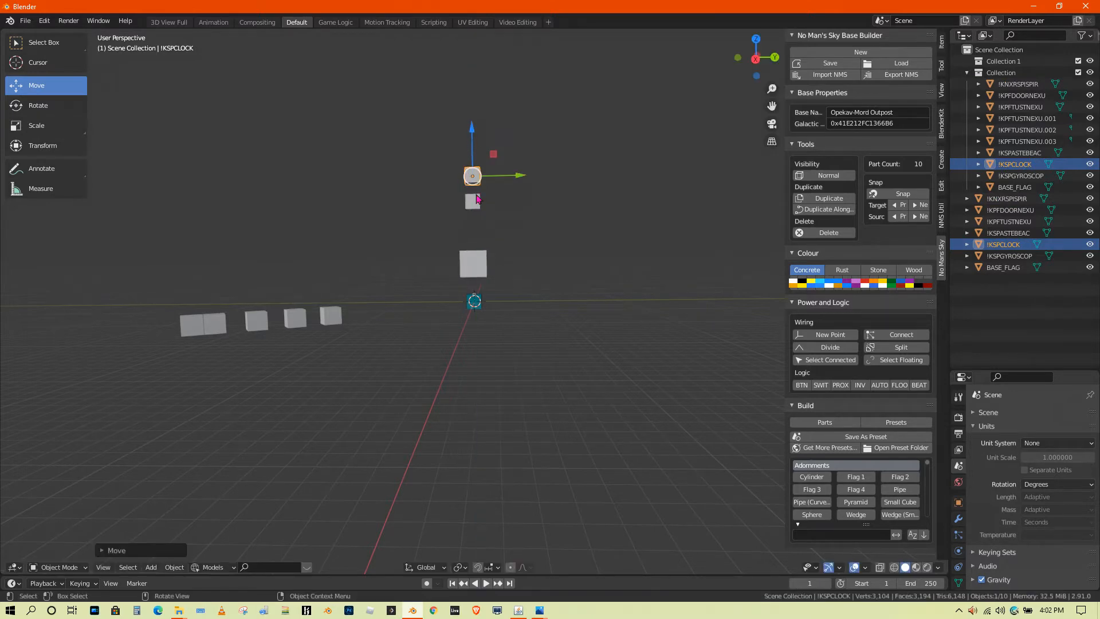
pyautogui.click(473, 202)
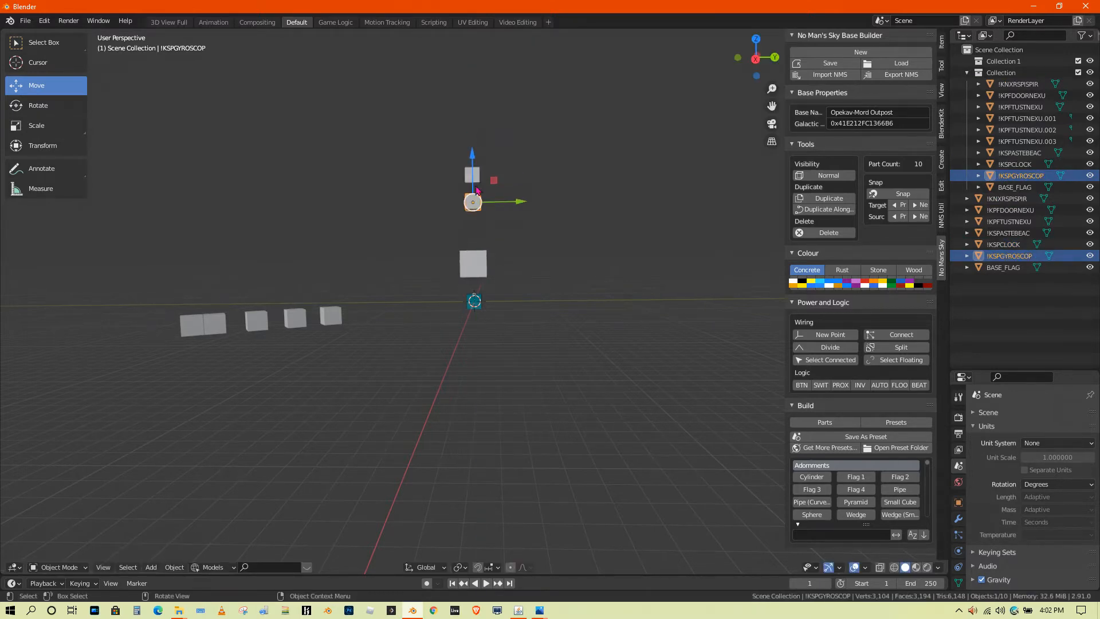
pyautogui.moveTo(477, 160); pyautogui.dragTo(482, 172)
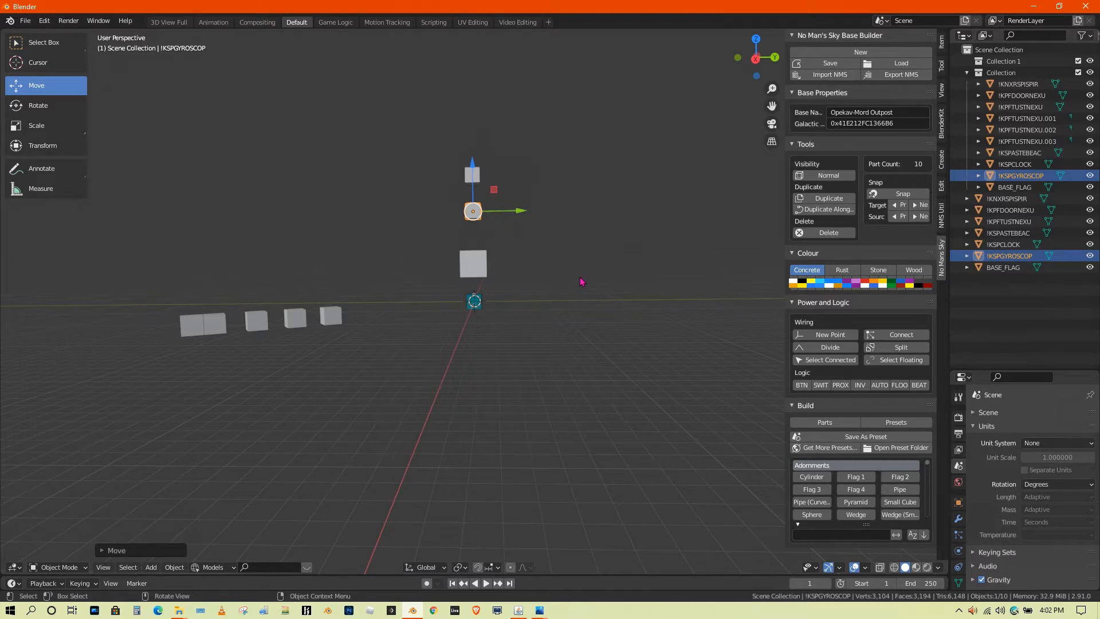
# Hide BASE_FLAG and raise the four stacked parts together slightly along Z from the origin.
pyautogui.click(1090, 187)
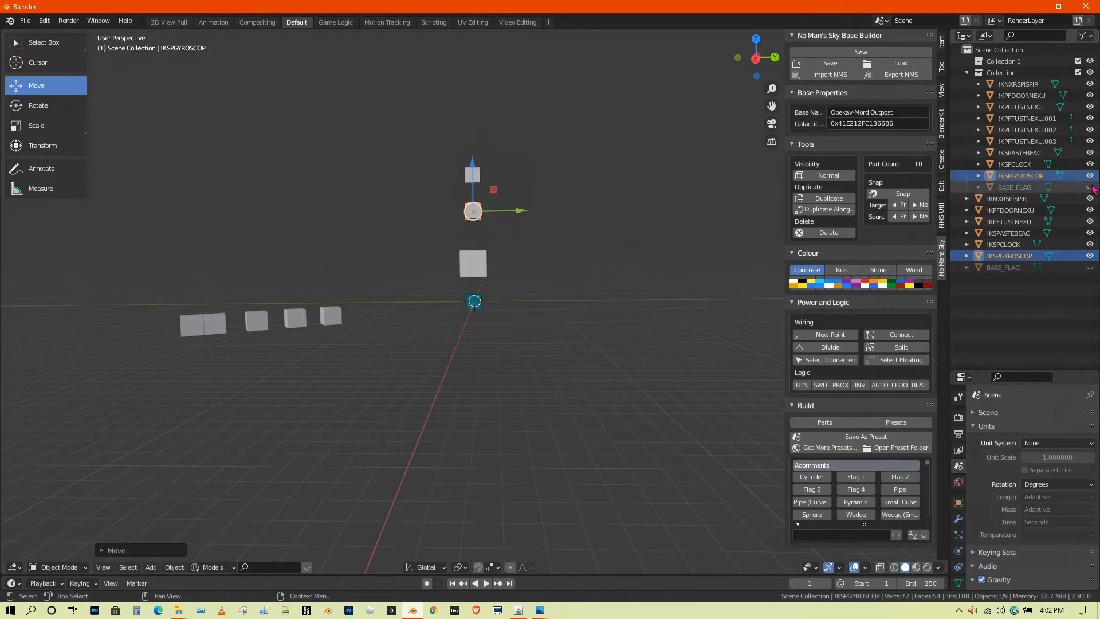
pyautogui.press('c')
pyautogui.scroll(-10, 493, 210)
pyautogui.moveTo(491, 189); pyautogui.dragTo(490, 294)
pyautogui.rightClick(490, 294)
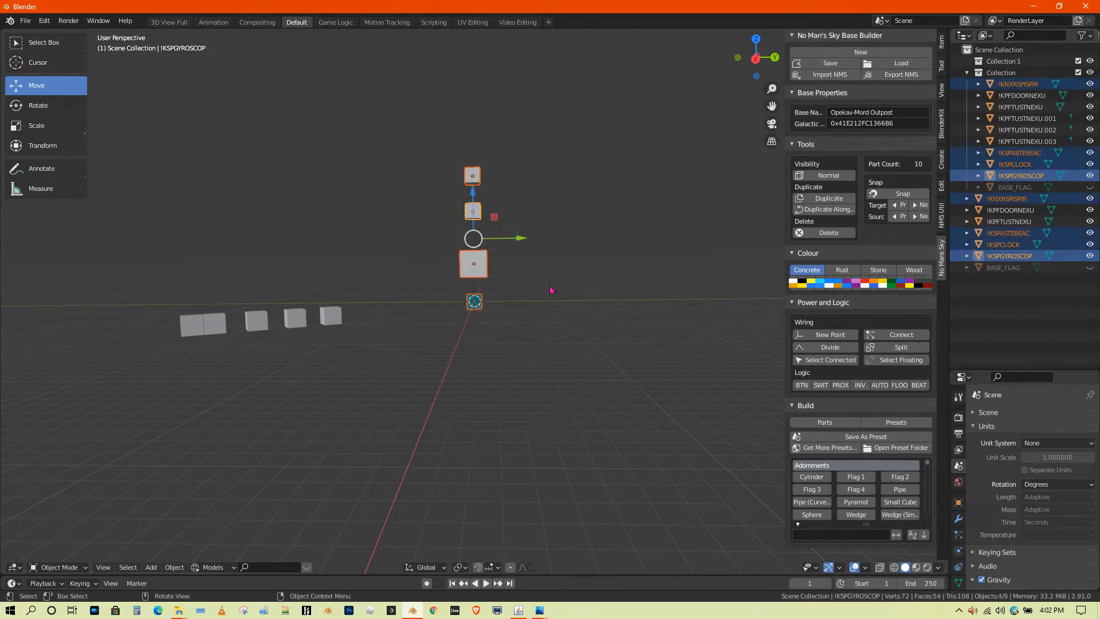
pyautogui.press('g')
pyautogui.press('z')
pyautogui.click(474, 162)
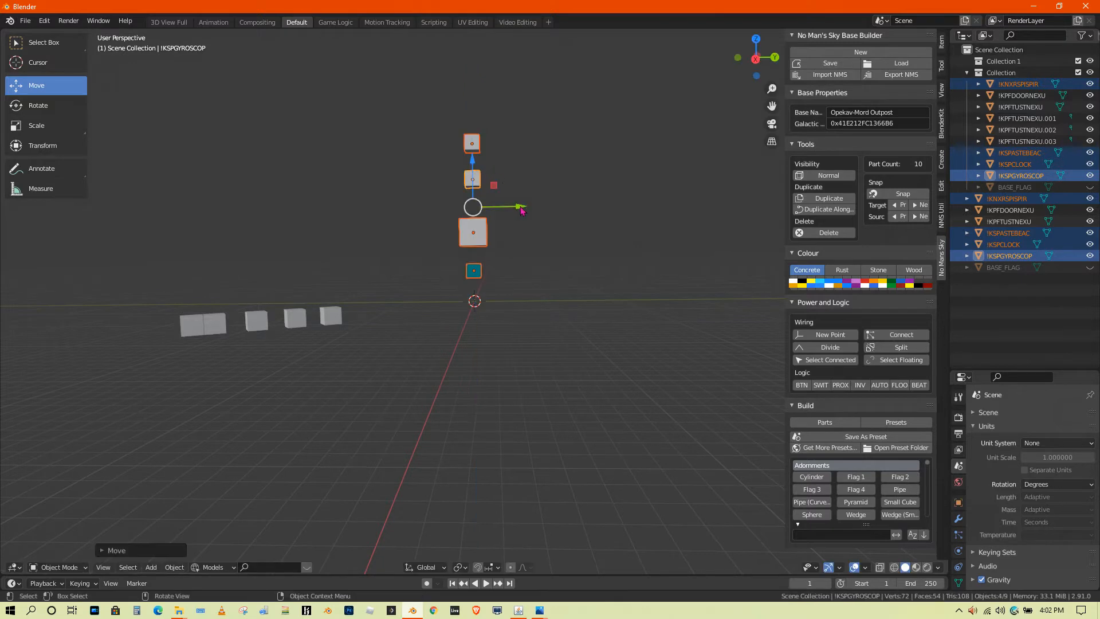
pyautogui.moveTo(473, 161); pyautogui.dragTo(476, 187)
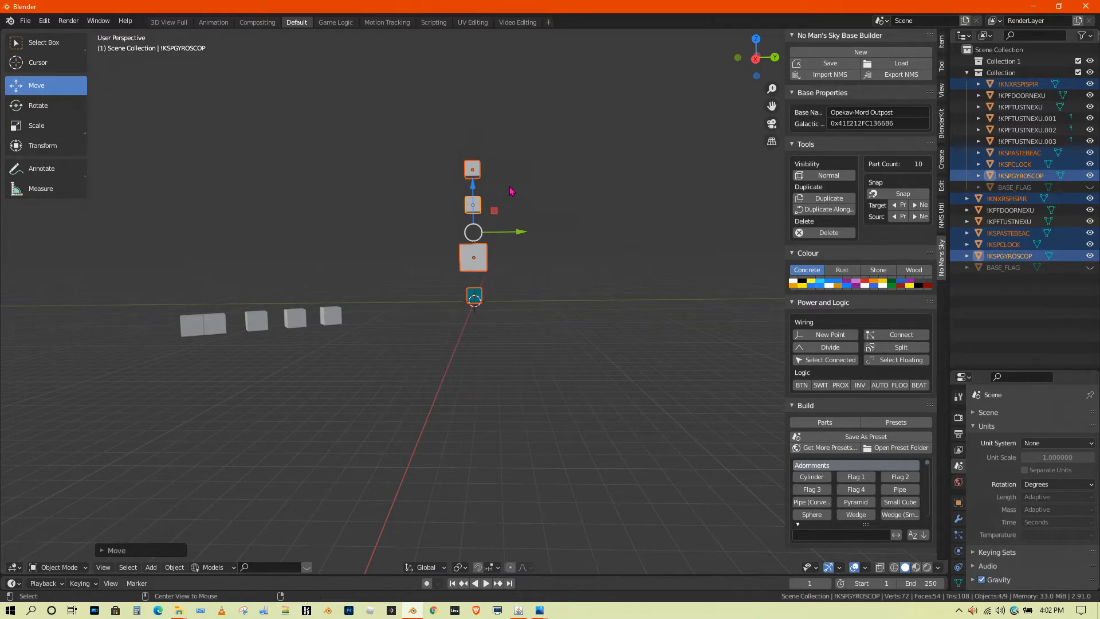
# Make a linked duplicate of the four stacked parts and raise the copies along Z above the originals.
pyautogui.hotkey('alt', 'd')
pyautogui.rightClick(514, 196)
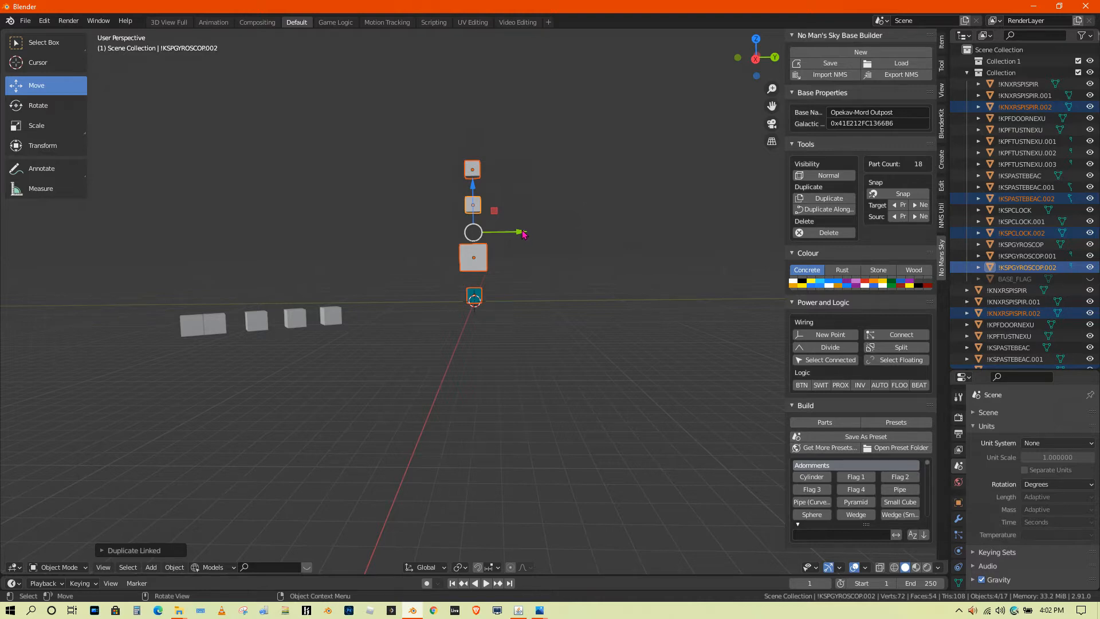
pyautogui.moveTo(476, 192); pyautogui.dragTo(484, 23)
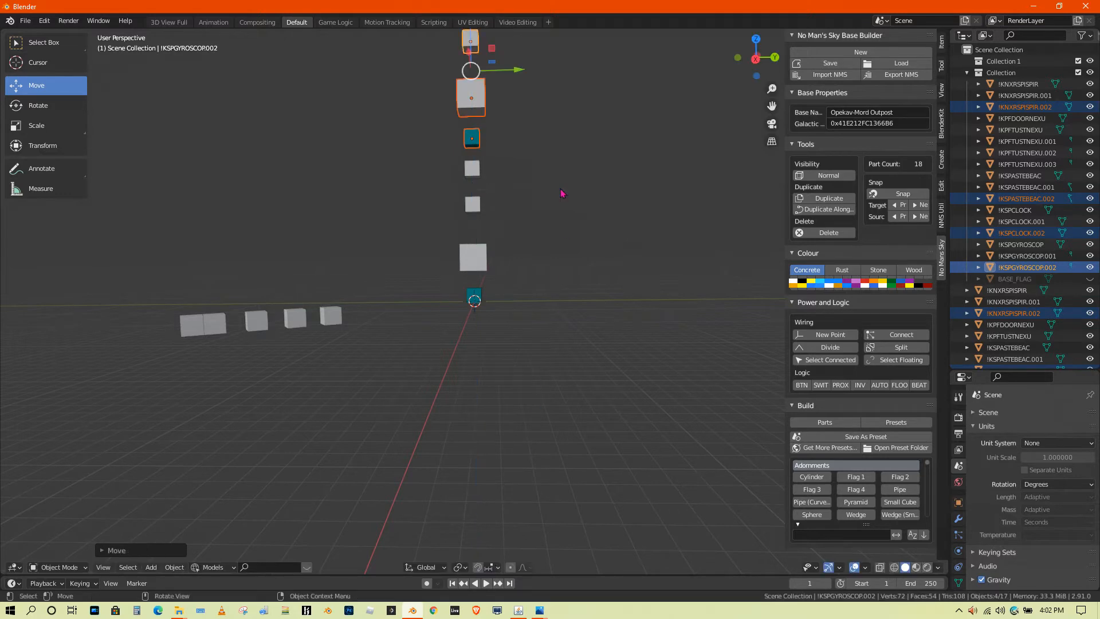
# Mirror the four raised copies along global Z and move them slightly higher along Z.
pyautogui.scroll(-3, 562, 193)
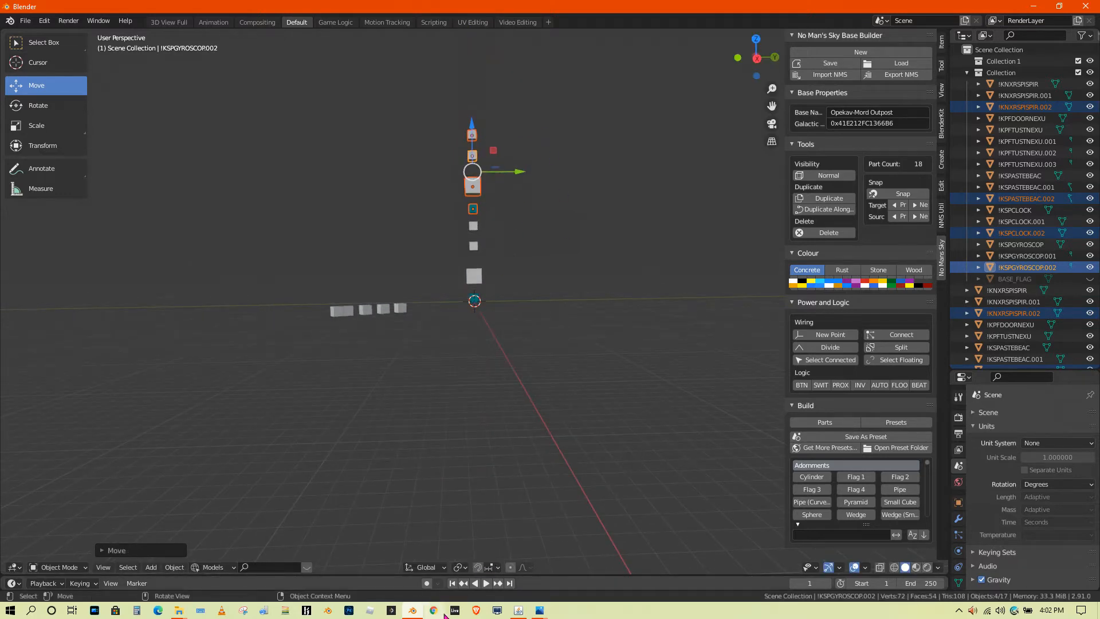
pyautogui.click(175, 567)
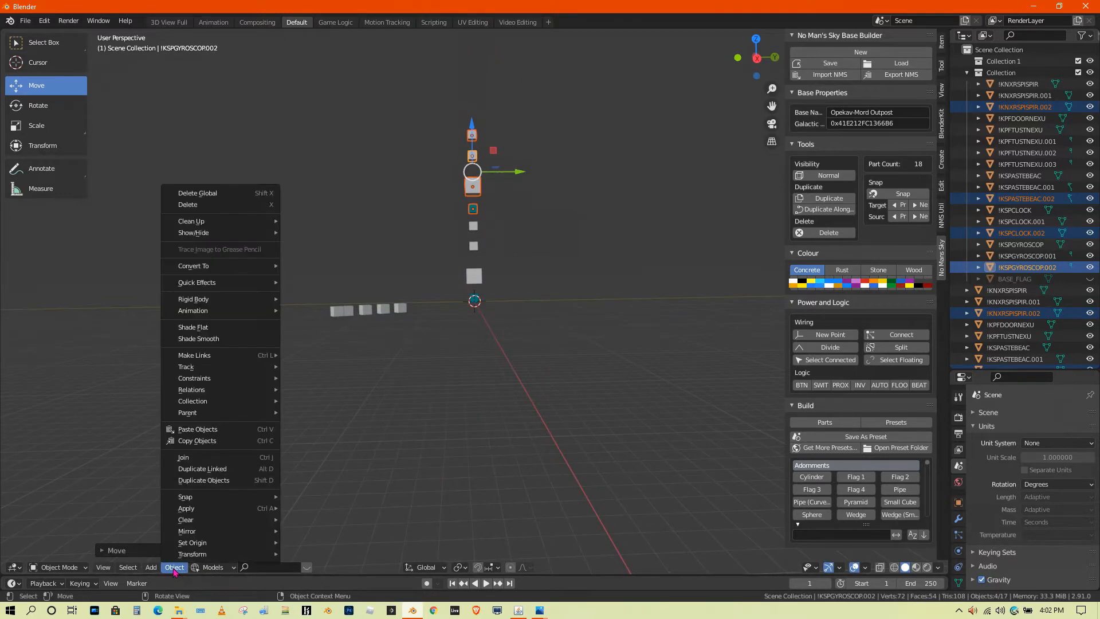
pyautogui.moveTo(210, 537)
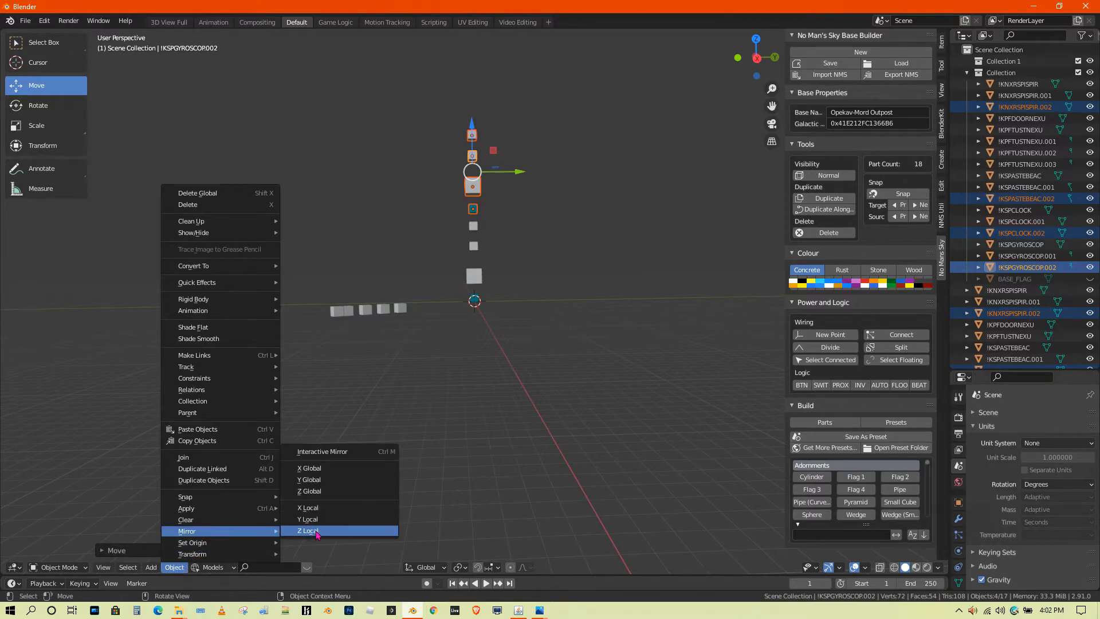
pyautogui.click(339, 491)
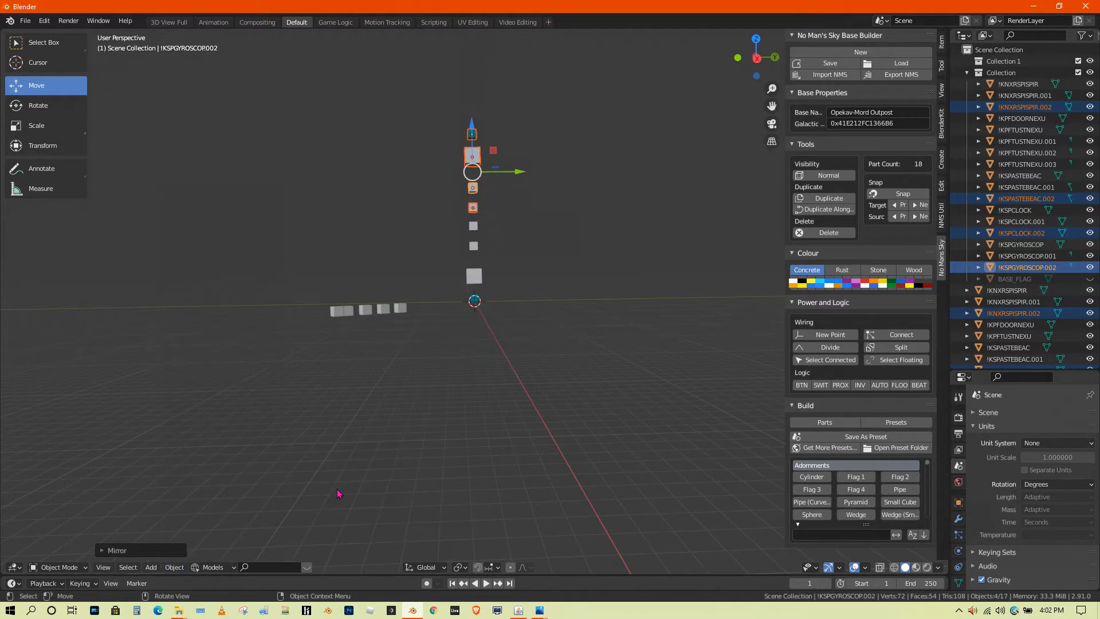
pyautogui.moveTo(473, 127)
pyautogui.mouseDown()
pyautogui.moveTo(483, 101)
pyautogui.moveTo(471, 187)
pyautogui.moveTo(491, 287)
pyautogui.moveTo(553, 281)
pyautogui.mouseUp()
pyautogui.press('c')
pyautogui.press('Escape')
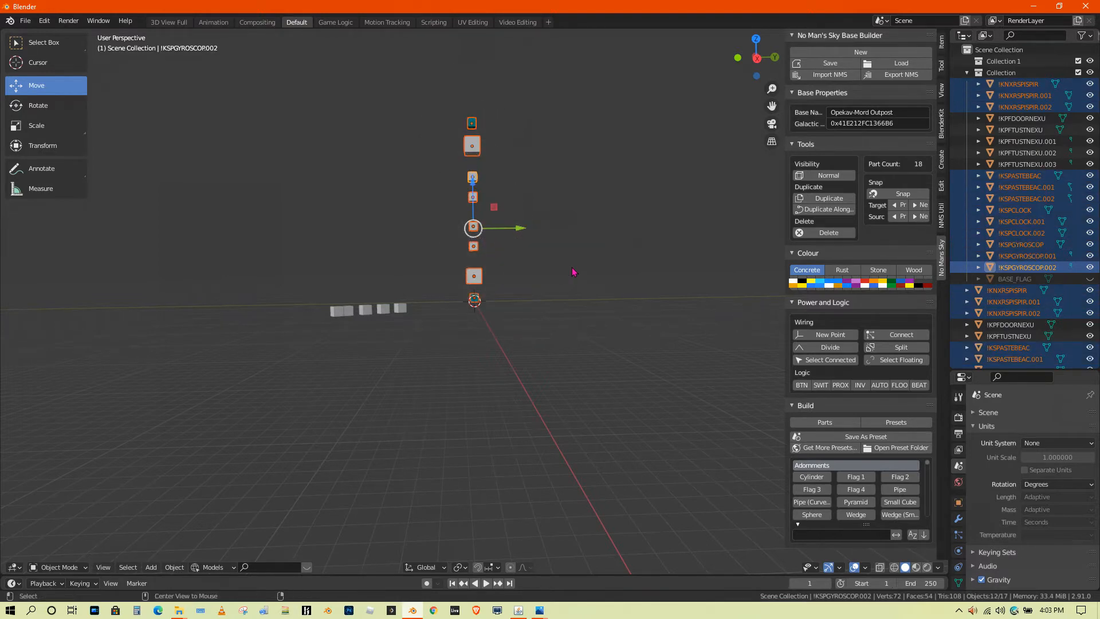
pyautogui.hotkey('alt', 'd')
pyautogui.rightClick(574, 273)
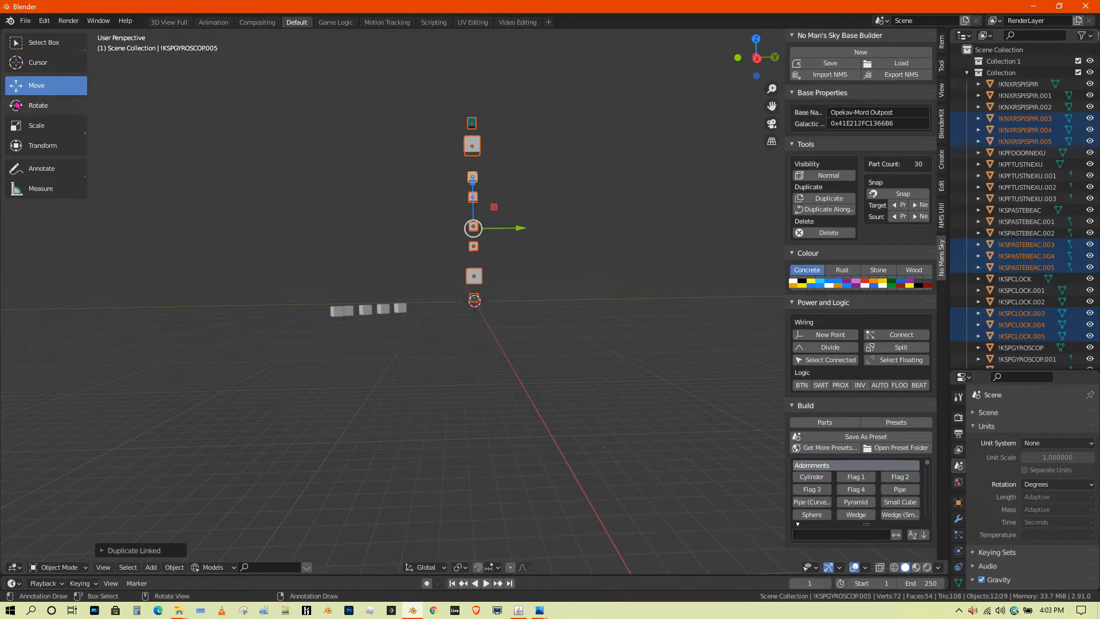
pyautogui.click(43, 106)
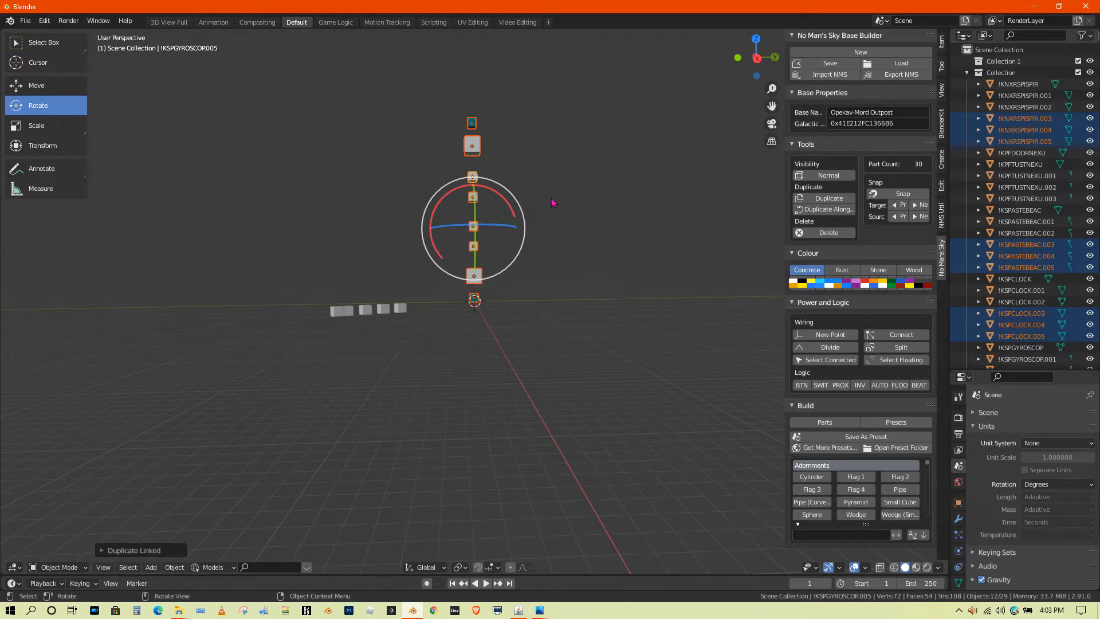
pyautogui.moveTo(454, 193); pyautogui.dragTo(515, 156)
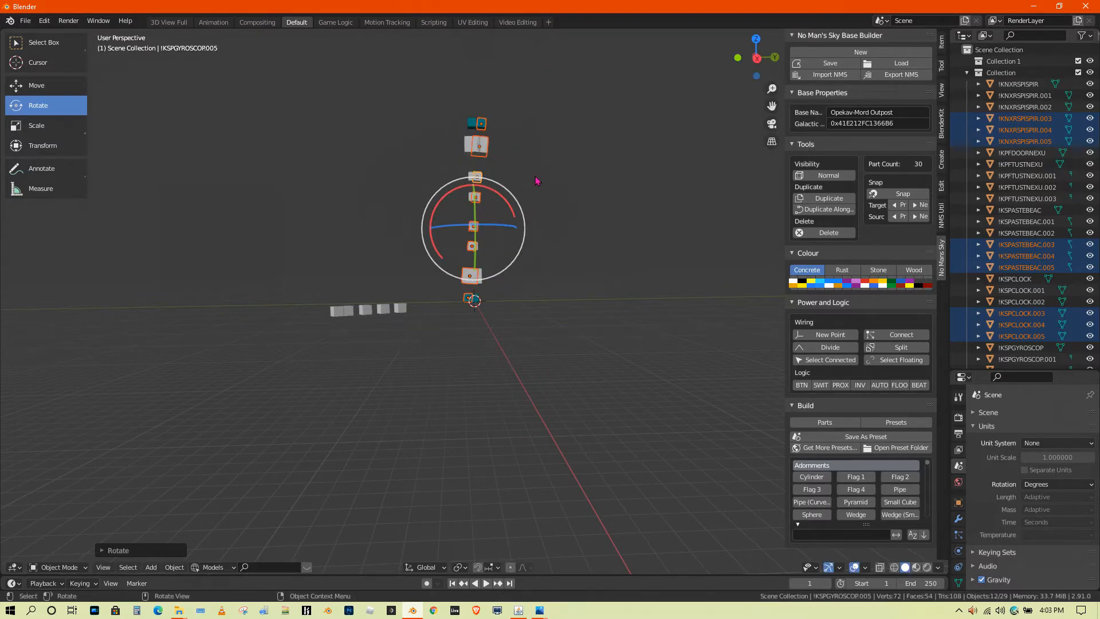
pyautogui.moveTo(515, 216); pyautogui.dragTo(668, 135)
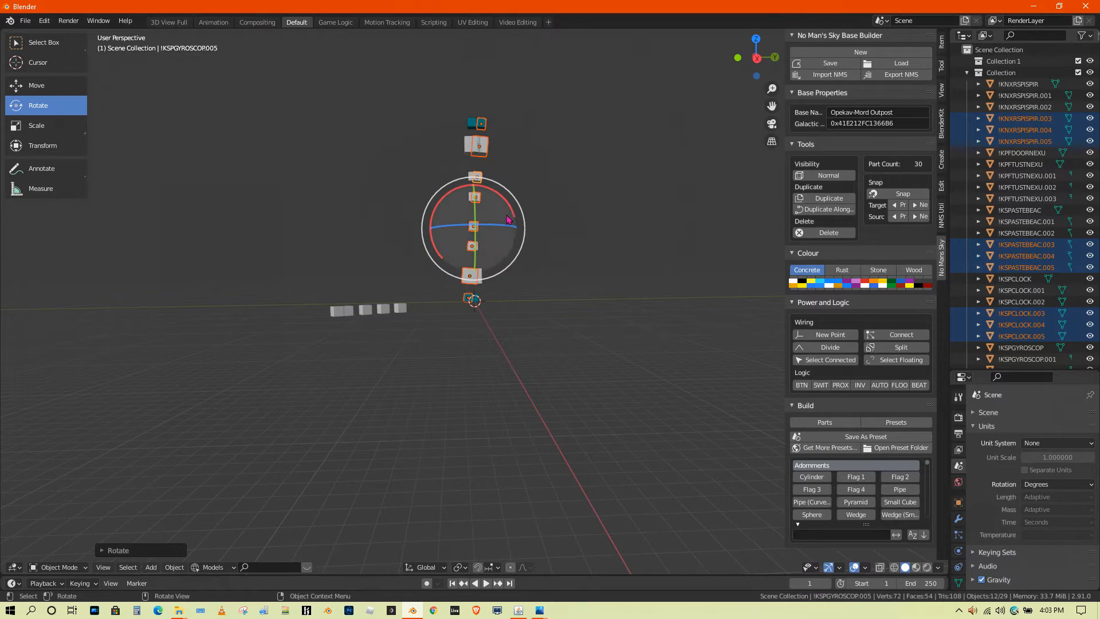
pyautogui.press('Delete')
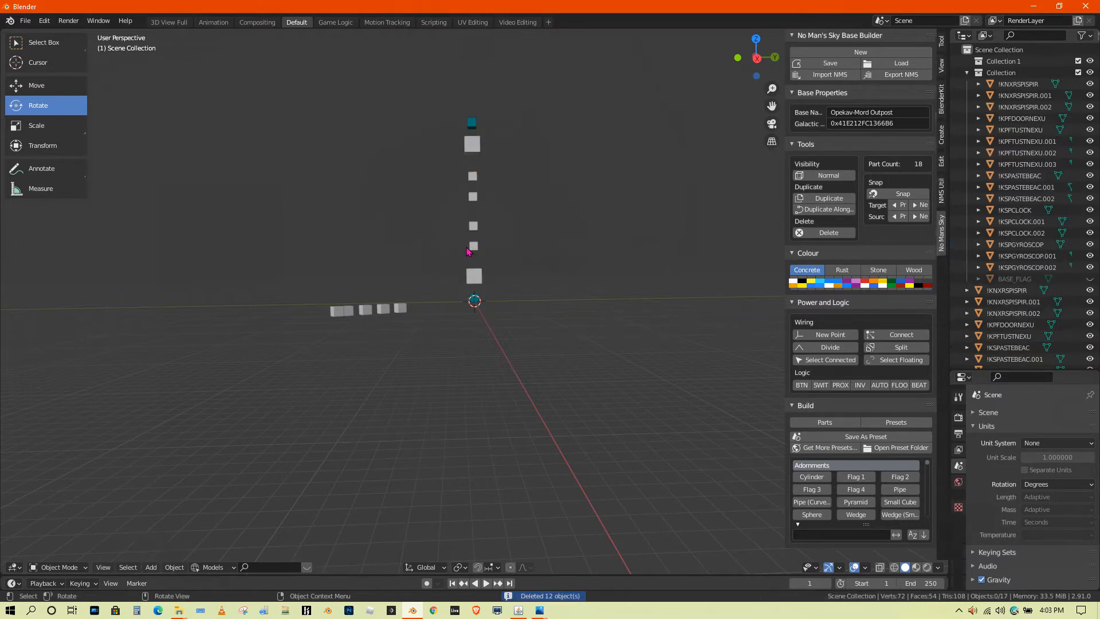
# Select the whole vertical stack of parts and make a linked duplicate of it in place.
pyautogui.scroll(5, 481, 233)
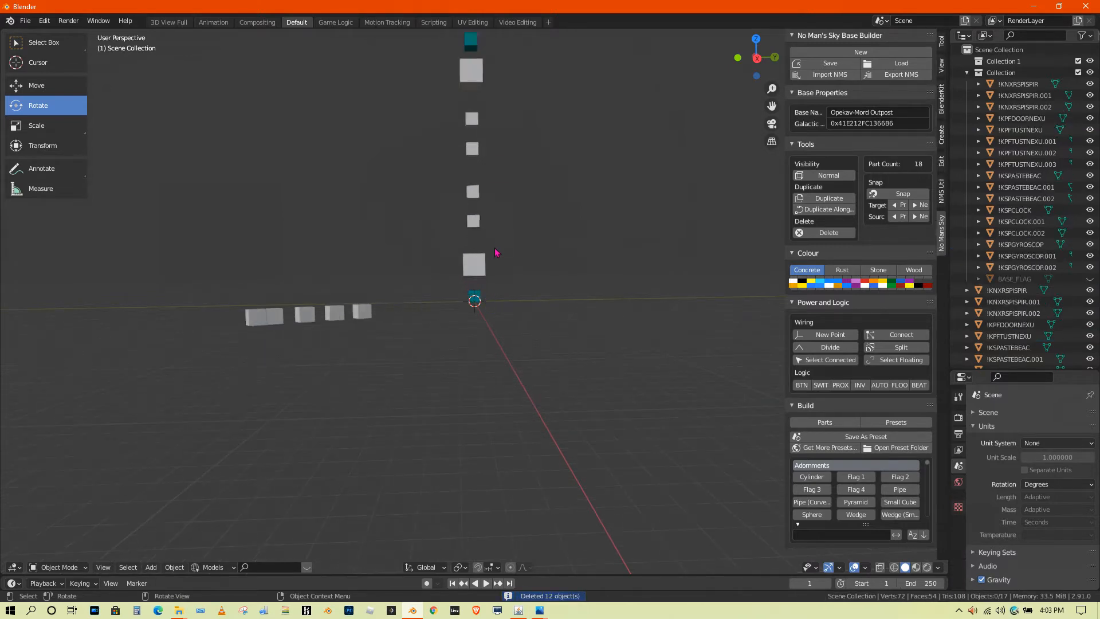
pyautogui.scroll(-4, 515, 262)
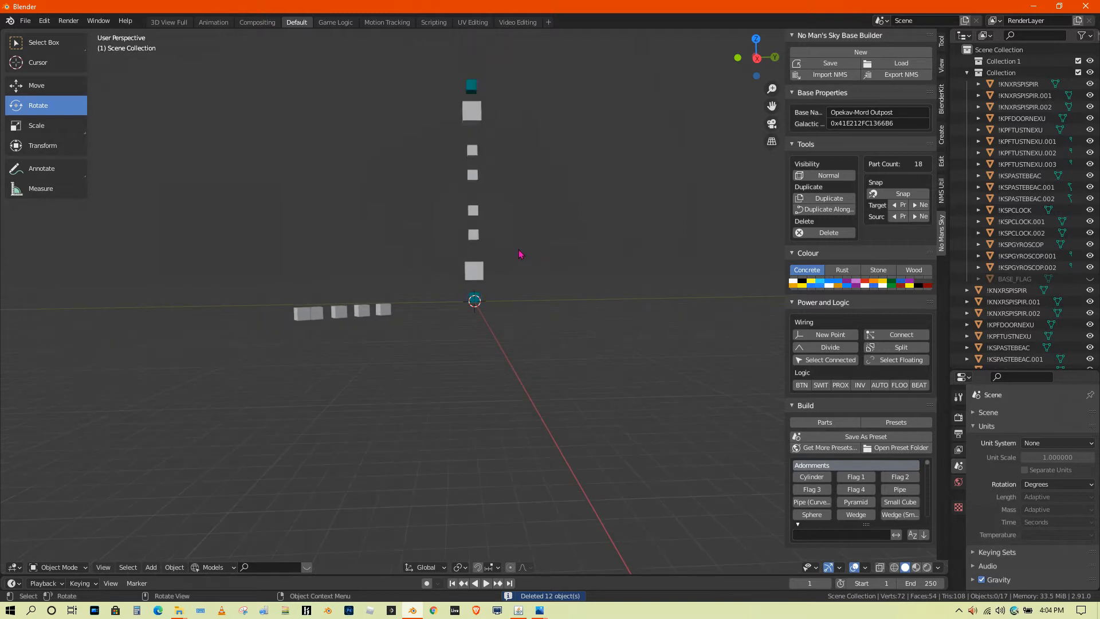
pyautogui.press('c')
pyautogui.moveTo(484, 91); pyautogui.dragTo(500, 309)
pyautogui.rightClick(500, 309)
pyautogui.hotkey('alt', 'd')
pyautogui.rightClick(572, 295)
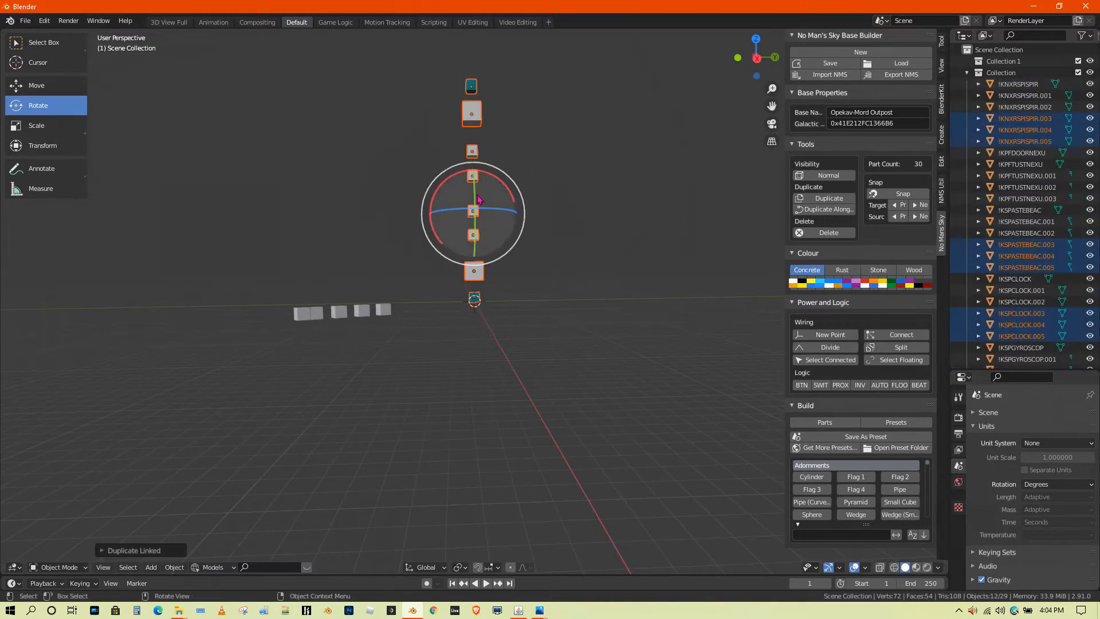
pyautogui.moveTo(456, 177); pyautogui.dragTo(438, 216)
pyautogui.rightClick(438, 215)
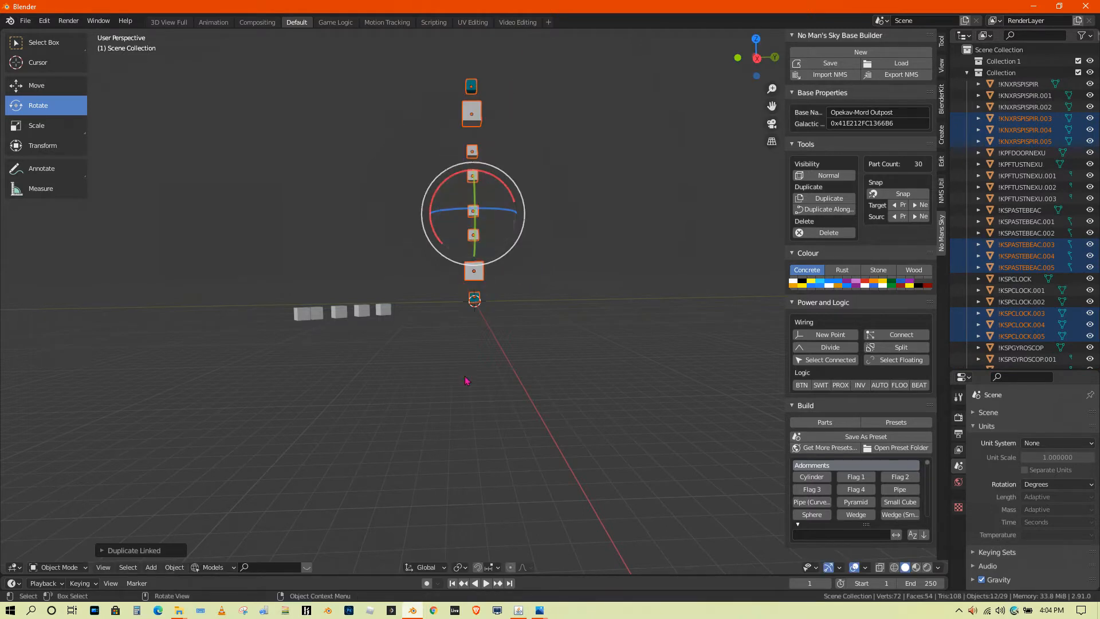
pyautogui.click(463, 567)
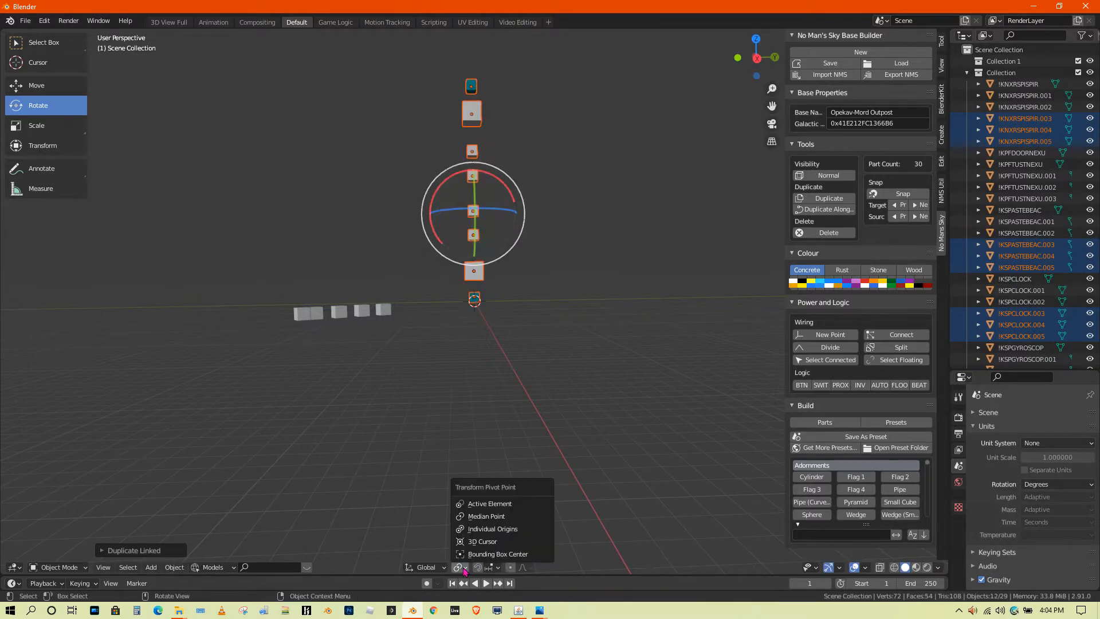
pyautogui.click(483, 520)
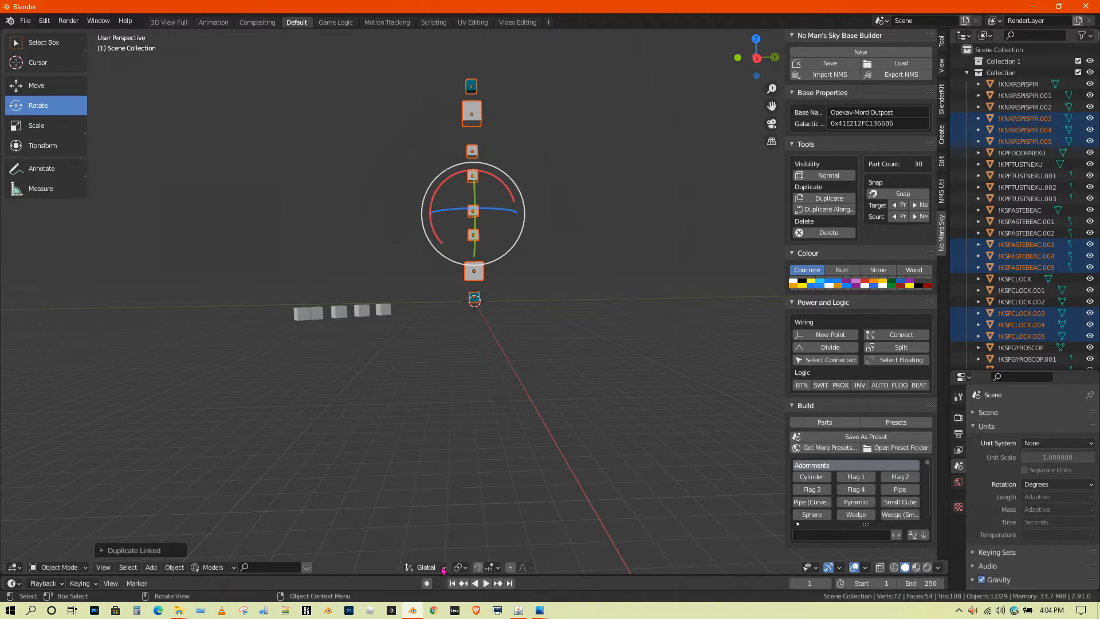
pyautogui.moveTo(446, 180); pyautogui.dragTo(429, 210)
pyautogui.rightClick(430, 212)
pyautogui.click(412, 157)
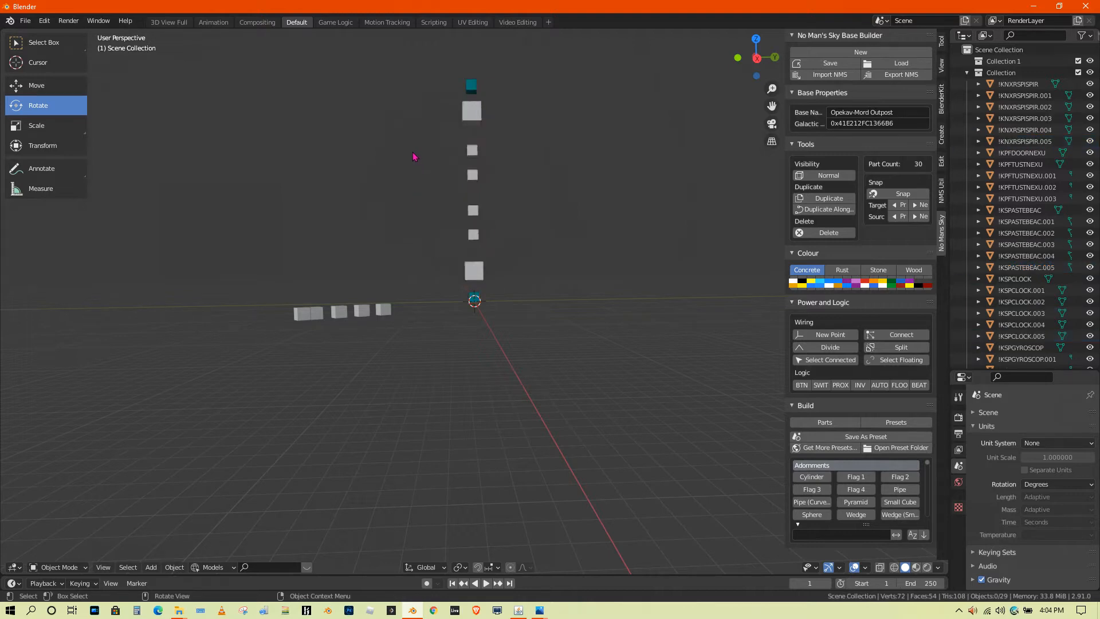
pyautogui.click(473, 102)
pyautogui.moveTo(508, 178)
pyautogui.mouseDown(button='middle')
pyautogui.moveTo(404, 218)
pyautogui.moveTo(326, 339)
pyautogui.moveTo(346, 310)
pyautogui.moveTo(474, 231)
pyautogui.moveTo(527, 180)
pyautogui.moveTo(521, 194)
pyautogui.mouseUp(button='middle')
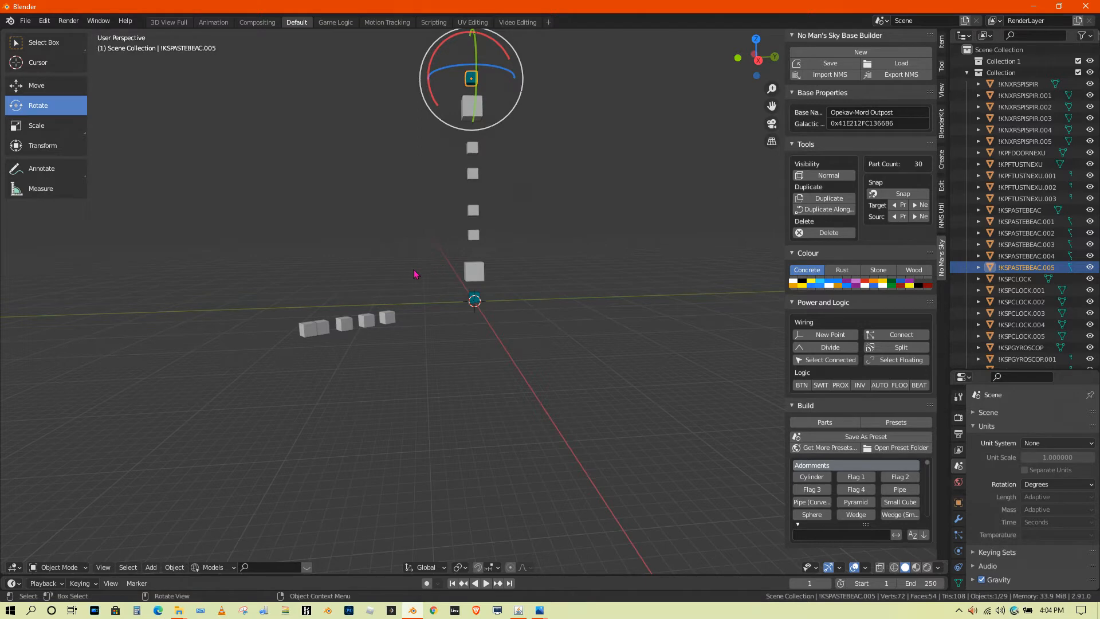
# Delete the row of !KPFDOORNEXU and !KPFTUSTNEXU parts beside the stack.
pyautogui.click(307, 335)
pyautogui.press('c')
pyautogui.moveTo(273, 345); pyautogui.dragTo(365, 335)
pyautogui.rightClick(365, 335)
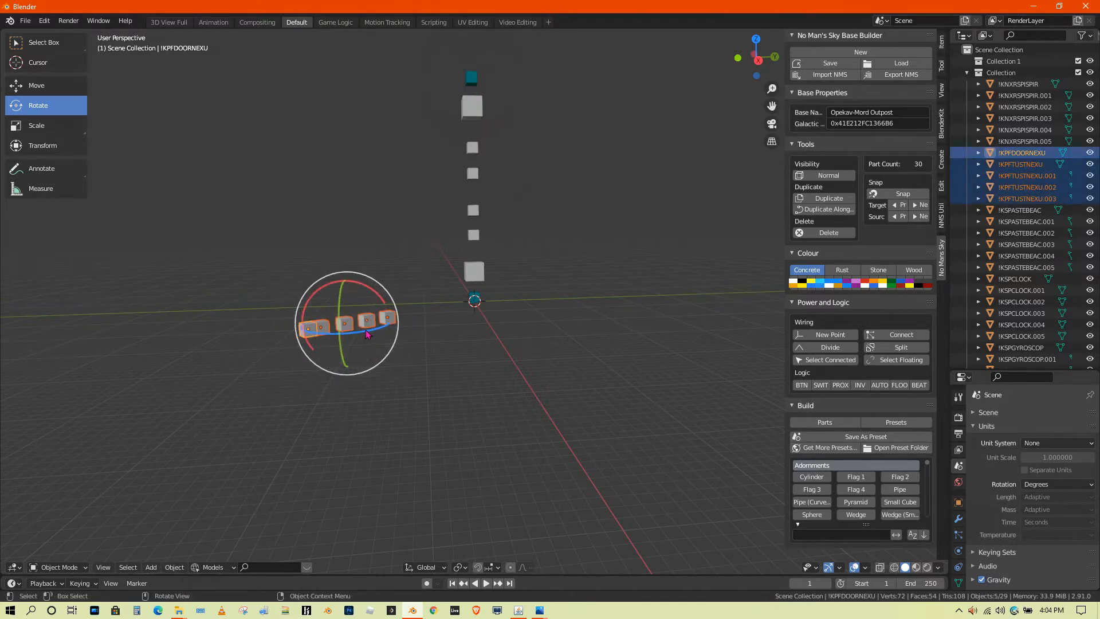
pyautogui.press('Delete')
# Select all parts of the vertical stack and set the transform pivot point to Median Point.
pyautogui.press('c')
pyautogui.moveTo(475, 315); pyautogui.dragTo(480, 106)
pyautogui.rightClick(480, 107)
pyautogui.moveTo(643, 172)
pyautogui.mouseDown(button='middle')
pyautogui.moveTo(533, 297)
pyautogui.moveTo(510, 355)
pyautogui.mouseUp(button='middle')
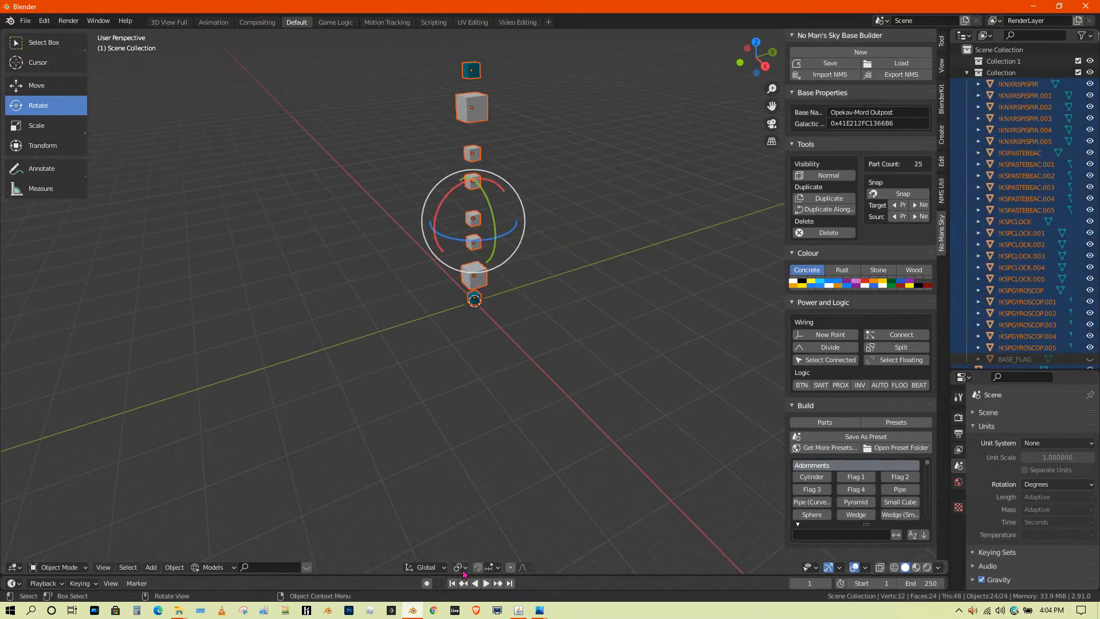
pyautogui.click(460, 567)
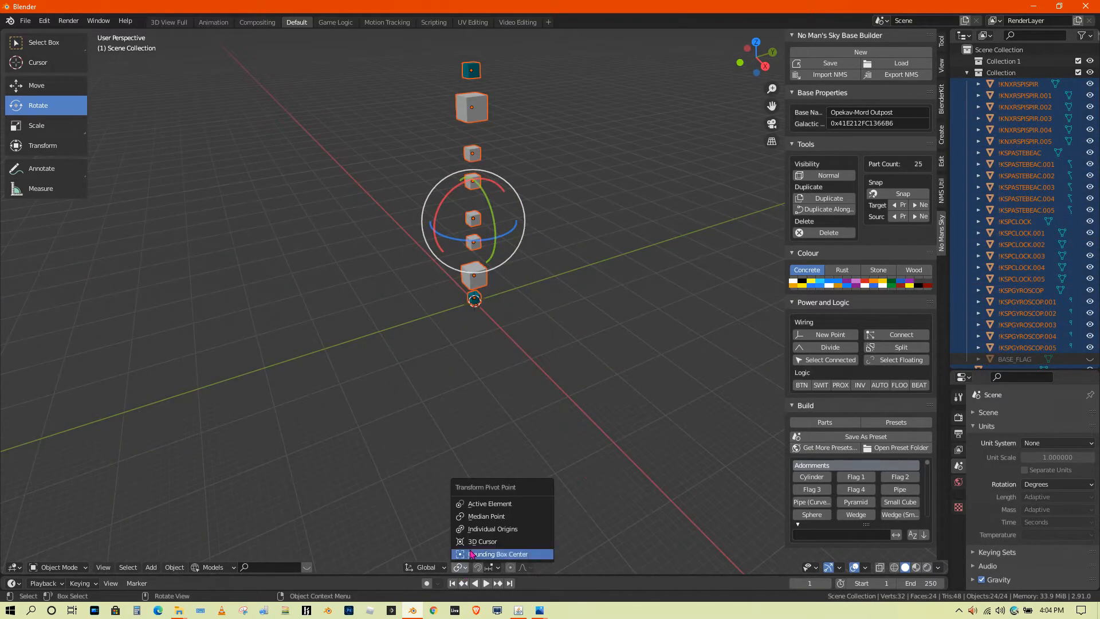
pyautogui.click(486, 518)
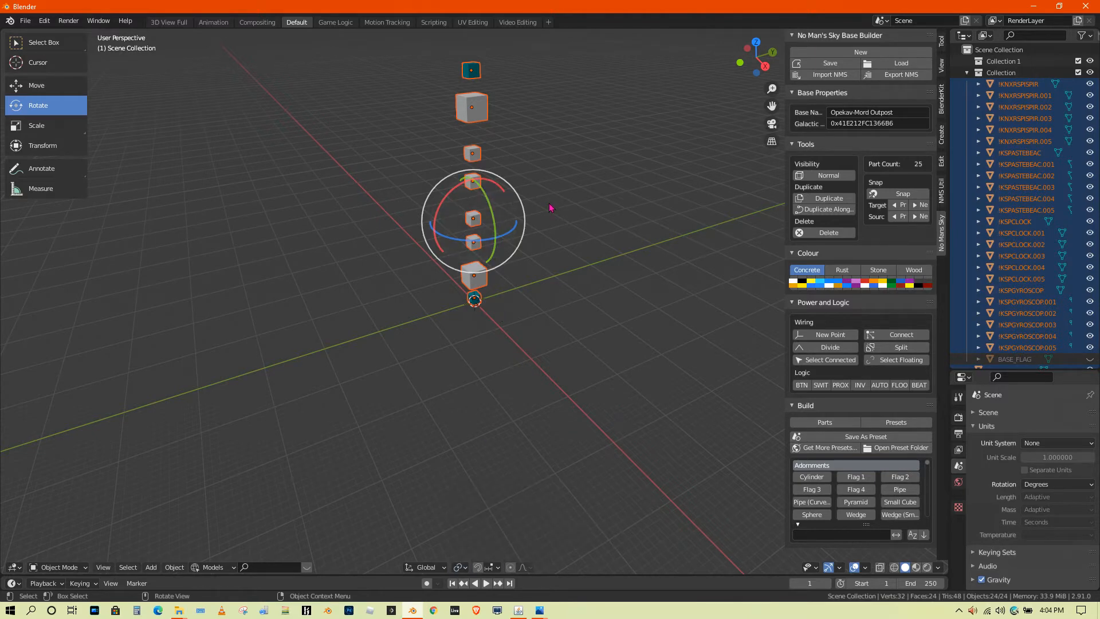
pyautogui.moveTo(550, 208); pyautogui.dragTo(538, 178, button='middle')
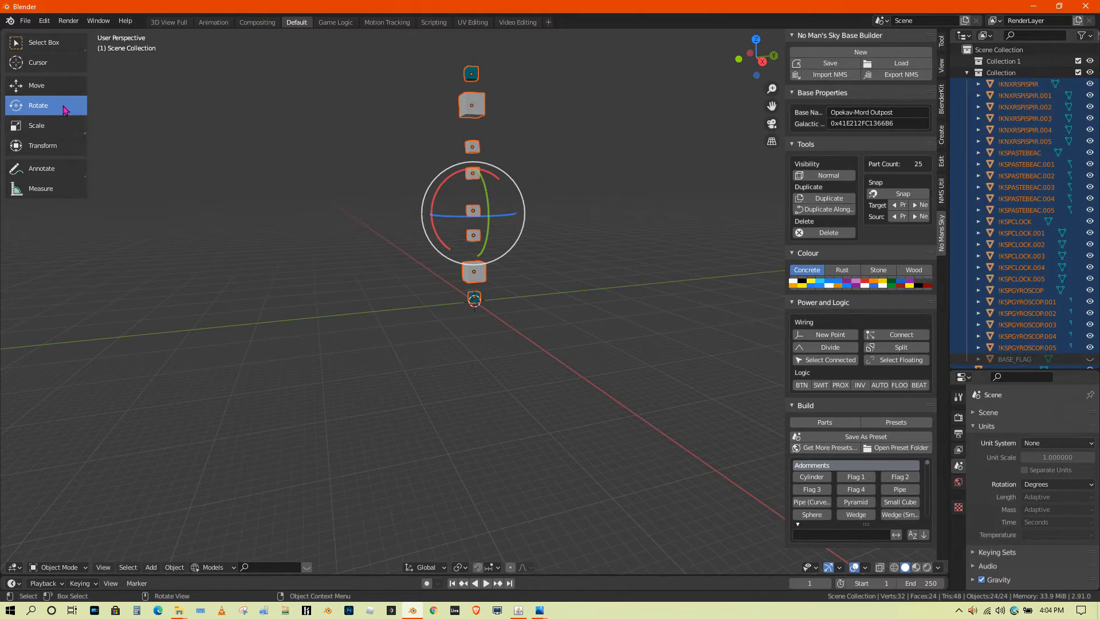
# Move the selected vertical stack straight up along the Z axis, well above the origin.
pyautogui.click(43, 85)
pyautogui.moveTo(519, 218); pyautogui.dragTo(321, 265)
pyautogui.press('Escape')
pyautogui.moveTo(471, 164); pyautogui.dragTo(472, 82)
pyautogui.scroll(-3, 542, 172)
pyautogui.moveTo(542, 172); pyautogui.dragTo(536, 168, button='middle')
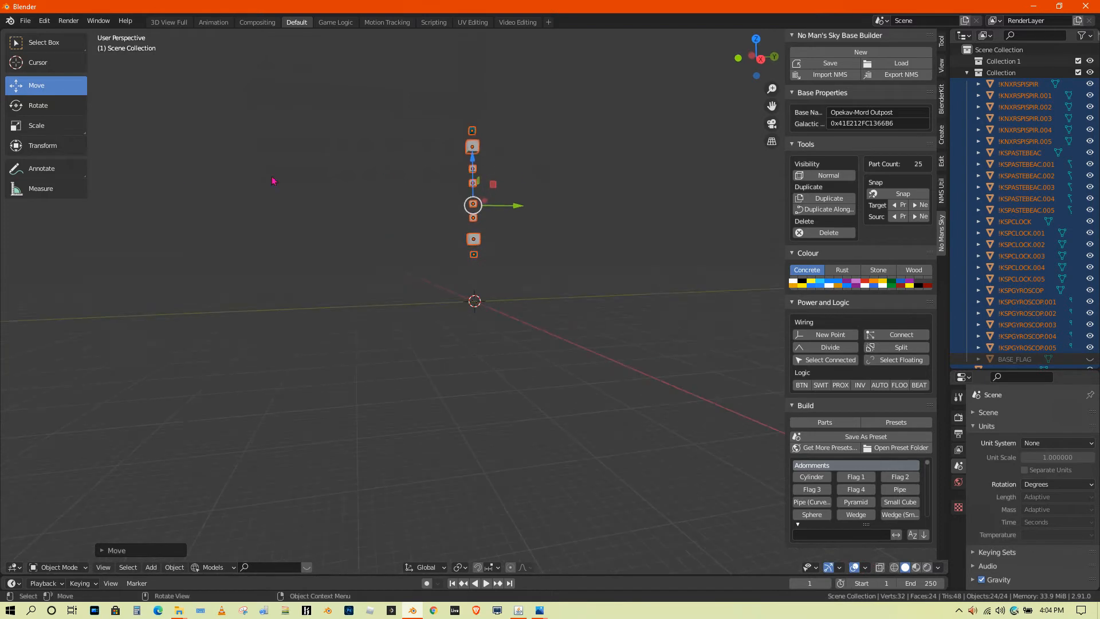
# Activate the Transform tool and try to rotate the raised stack freely.
pyautogui.click(44, 150)
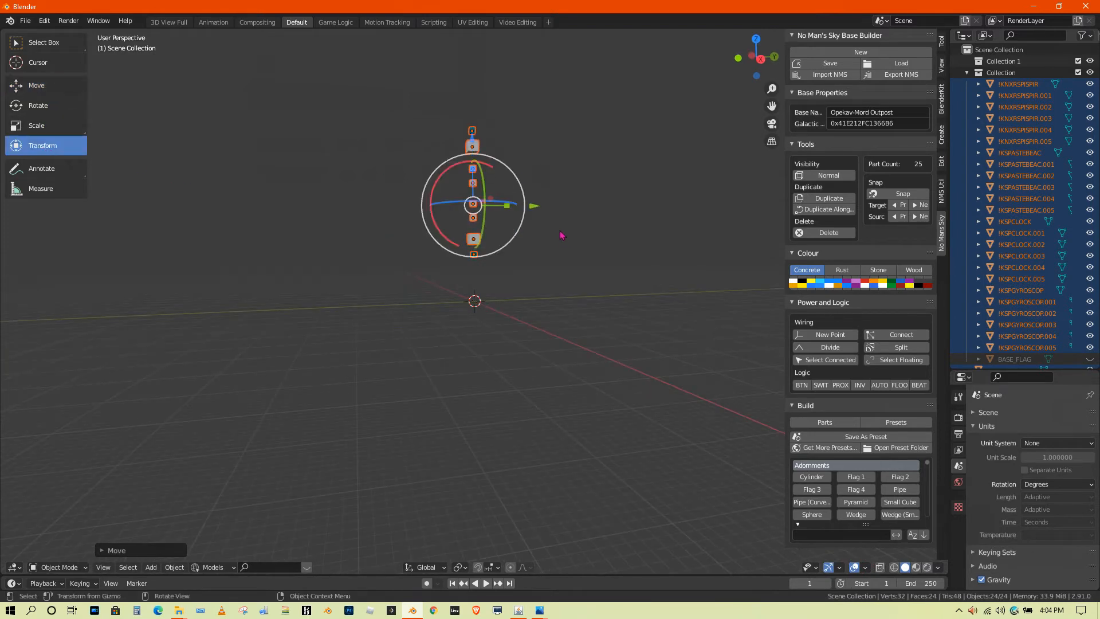
pyautogui.moveTo(526, 225); pyautogui.dragTo(587, 188)
pyautogui.rightClick(589, 198)
pyautogui.scroll(3, 513, 227)
pyautogui.moveTo(508, 225); pyautogui.dragTo(488, 210, button='middle')
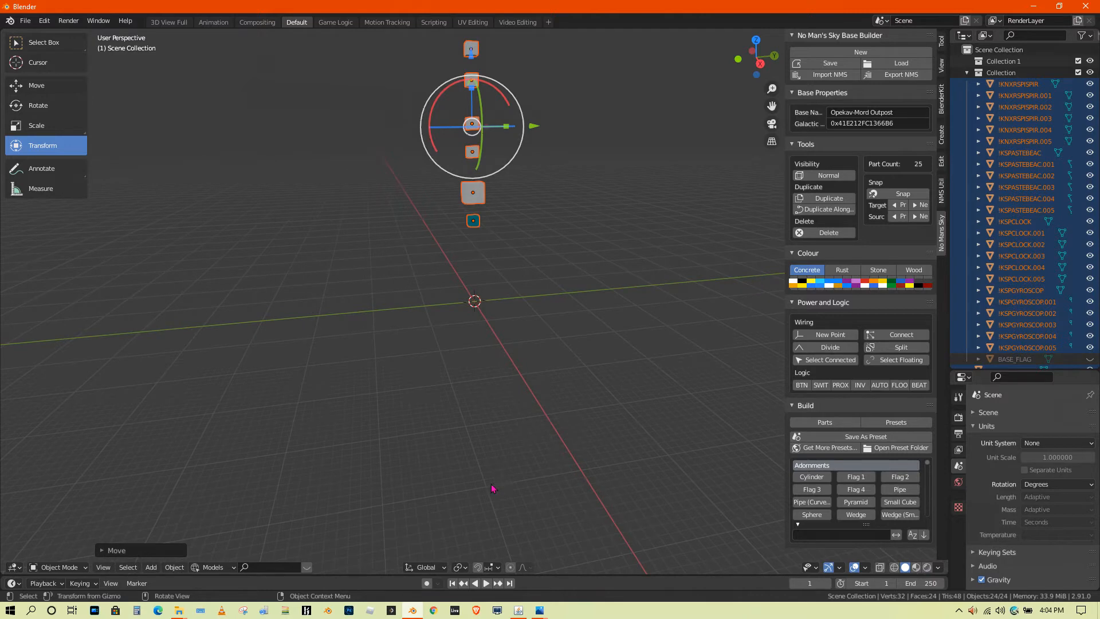
# Set the transform orientation to Local and try rotating the stack about the X axis.
pyautogui.click(445, 572)
pyautogui.click(398, 500)
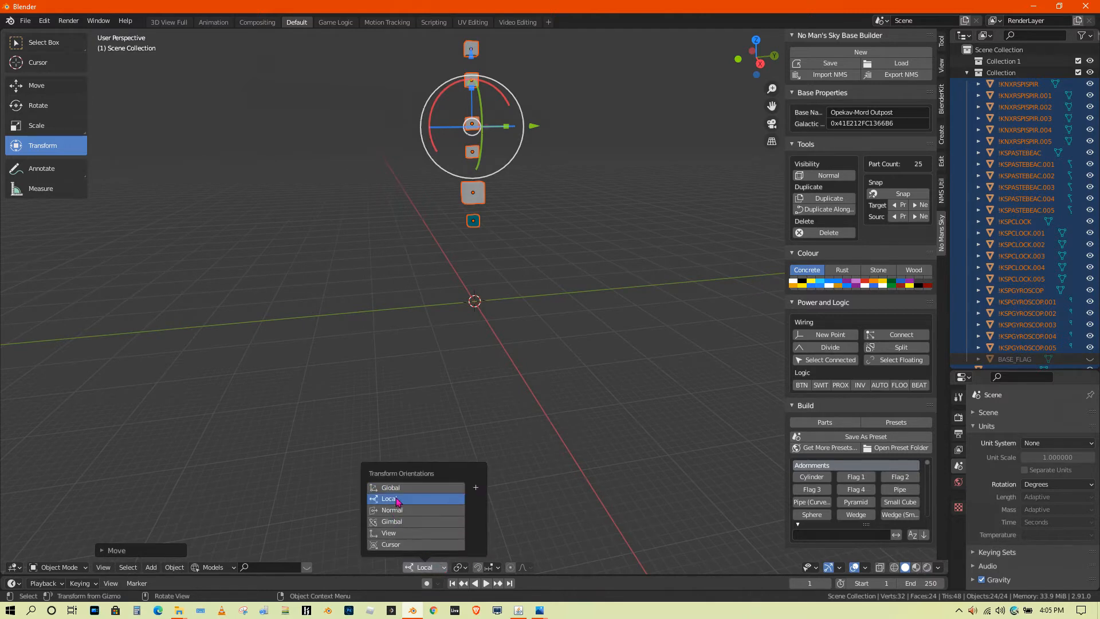
pyautogui.press('r')
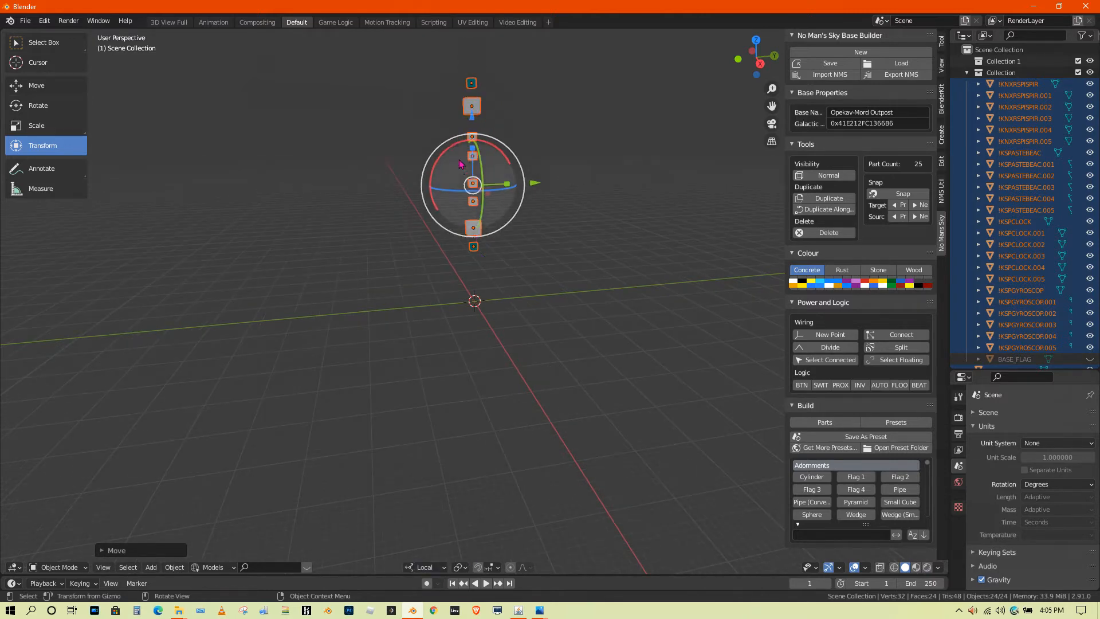
pyautogui.press('x')
pyautogui.rightClick(444, 262)
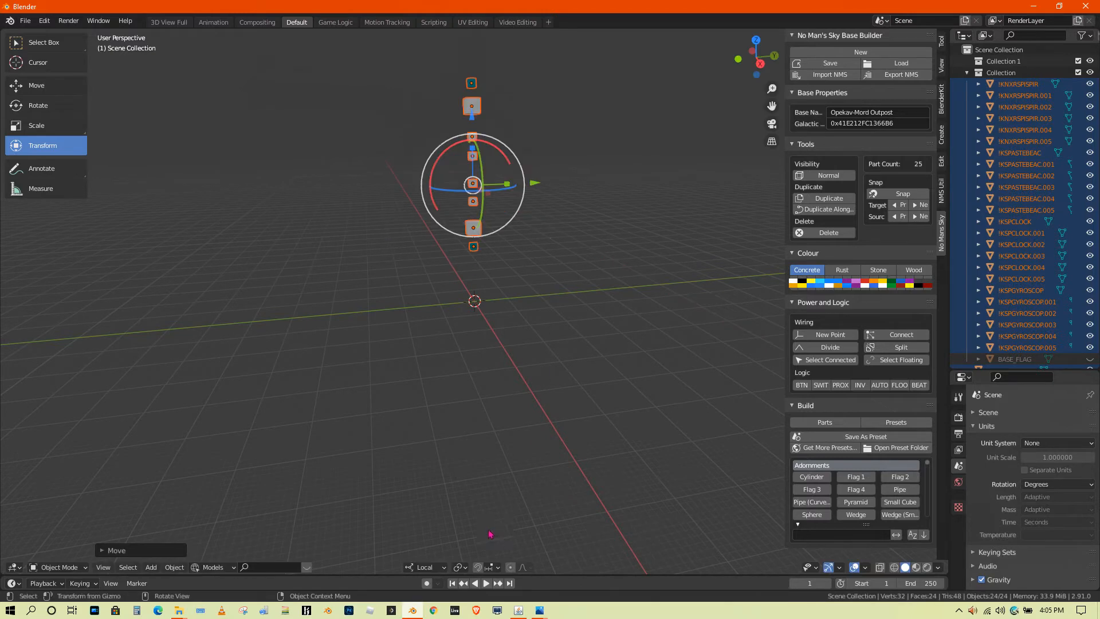
pyautogui.click(467, 569)
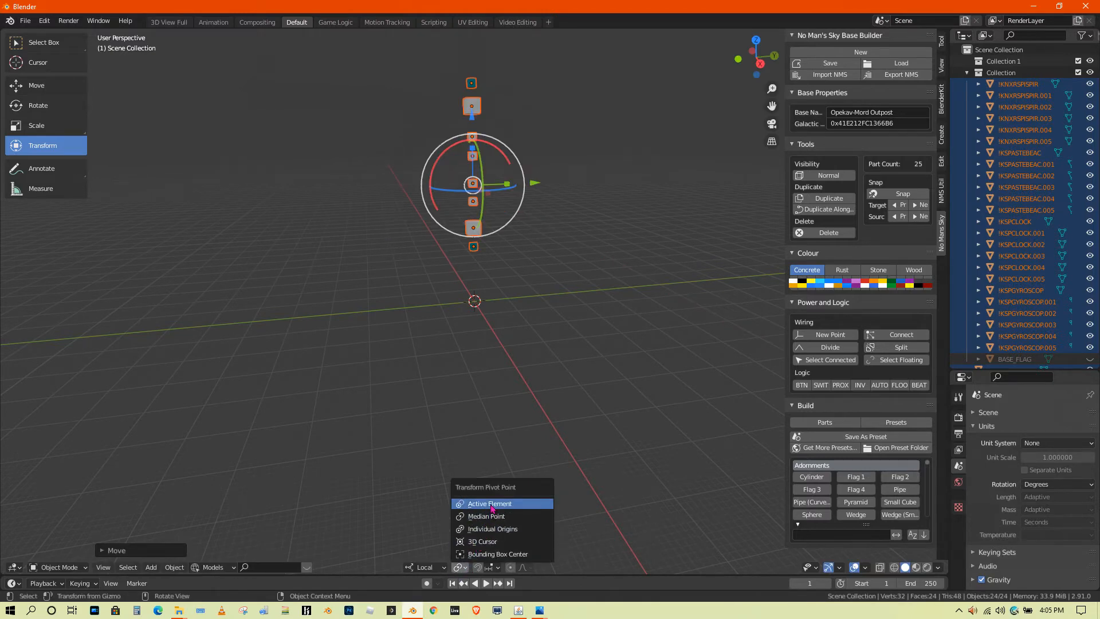
pyautogui.moveTo(514, 367); pyautogui.dragTo(663, 373, button='middle')
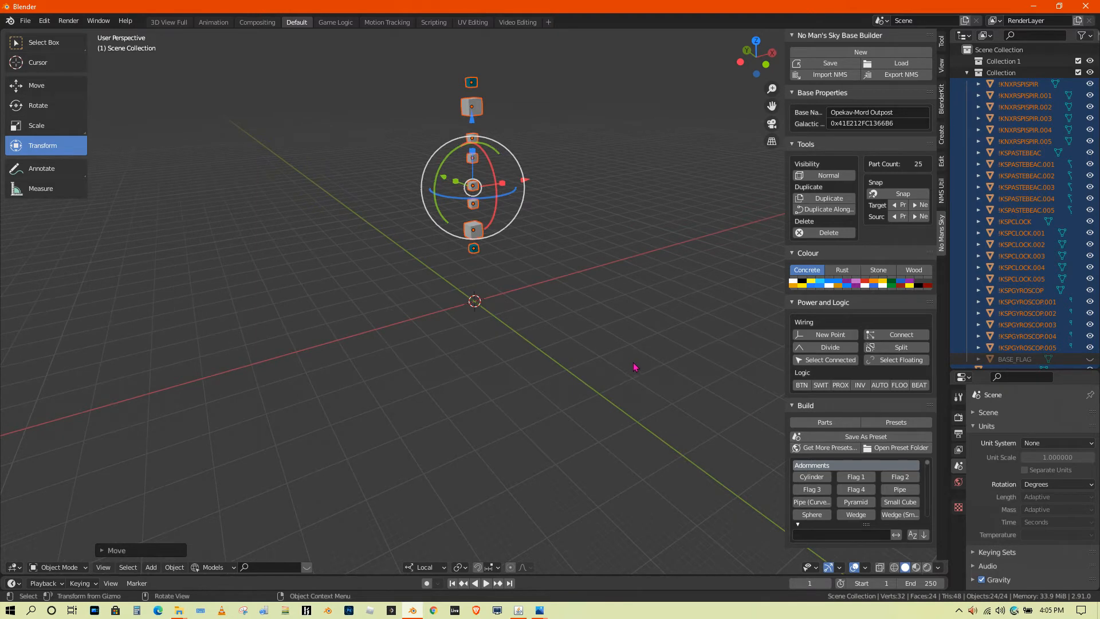
# Select the upper four parts of the stack, including their overlapping duplicates, and delete them.
pyautogui.click(480, 83)
pyautogui.press('c')
pyautogui.moveTo(475, 84); pyautogui.dragTo(477, 115)
pyautogui.rightClick(587, 131)
pyautogui.press('Delete')
# Select all the remaining stacked parts and make a linked duplicate of them in place.
pyautogui.moveTo(507, 193); pyautogui.dragTo(503, 177, button='middle')
pyautogui.press('c')
pyautogui.moveTo(478, 163); pyautogui.dragTo(474, 199)
pyautogui.rightClick(583, 190)
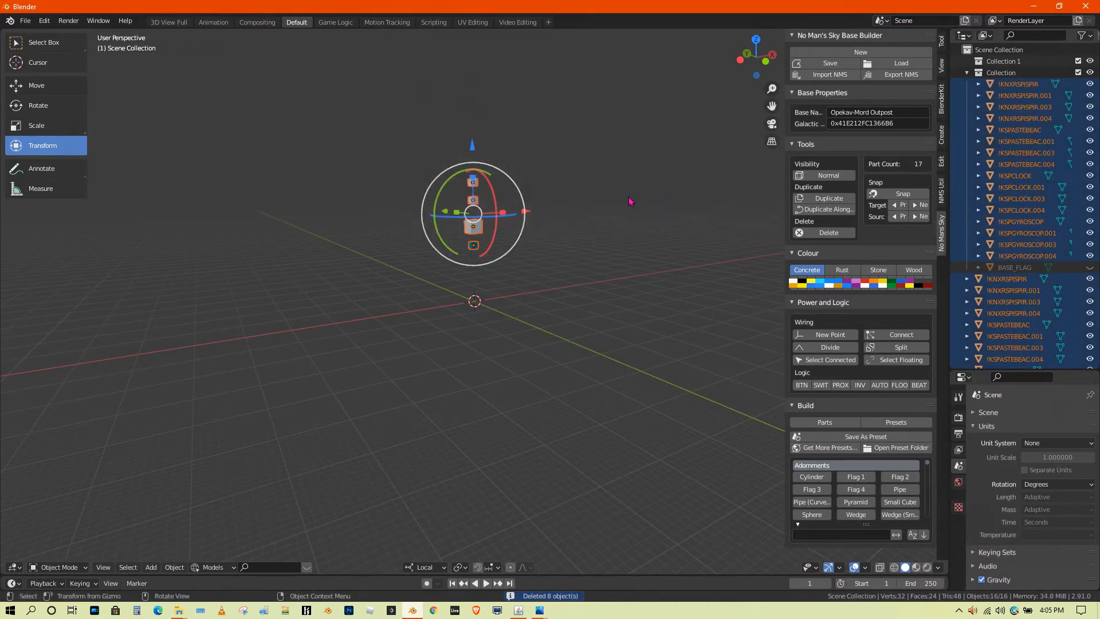
pyautogui.moveTo(489, 197); pyautogui.dragTo(491, 190)
pyautogui.moveTo(478, 252); pyautogui.dragTo(479, 164)
pyautogui.rightClick(479, 166)
pyautogui.moveTo(525, 214); pyautogui.dragTo(474, 214, button='middle')
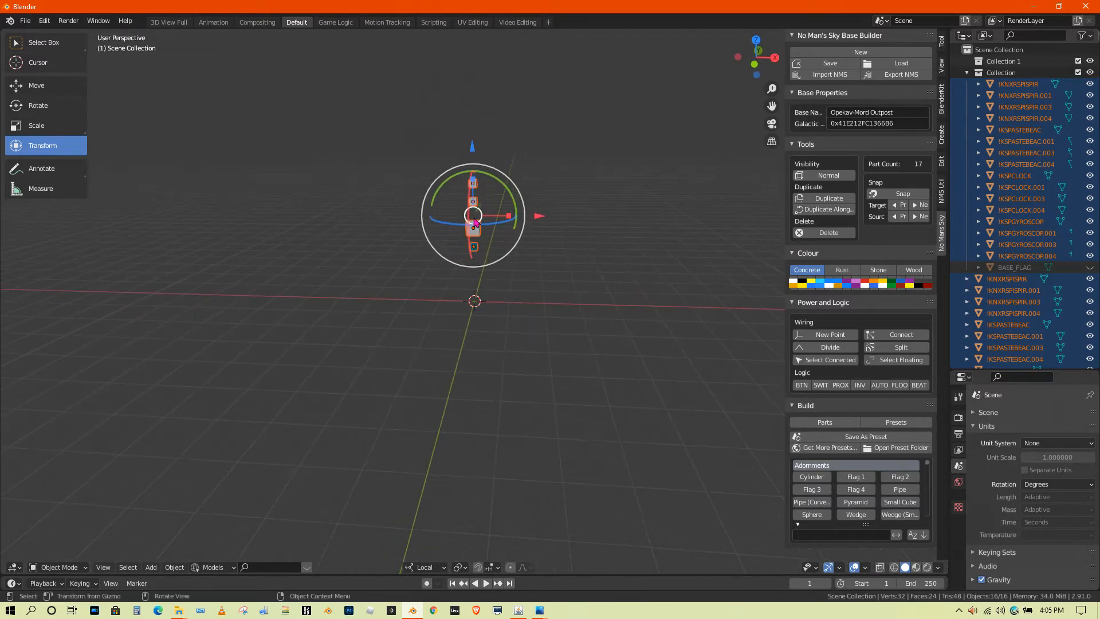
pyautogui.hotkey('alt', 'd')
pyautogui.rightClick(532, 183)
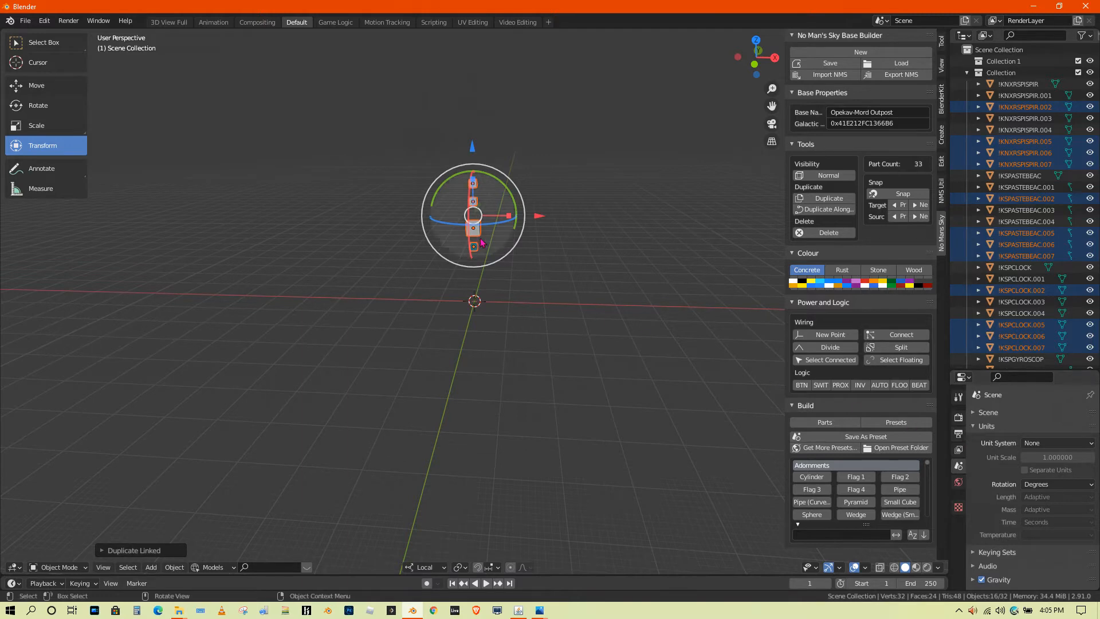
# Try to rotate the duplicated parts about the Y axis by about 180 degrees.
pyautogui.moveTo(451, 175); pyautogui.dragTo(481, 352)
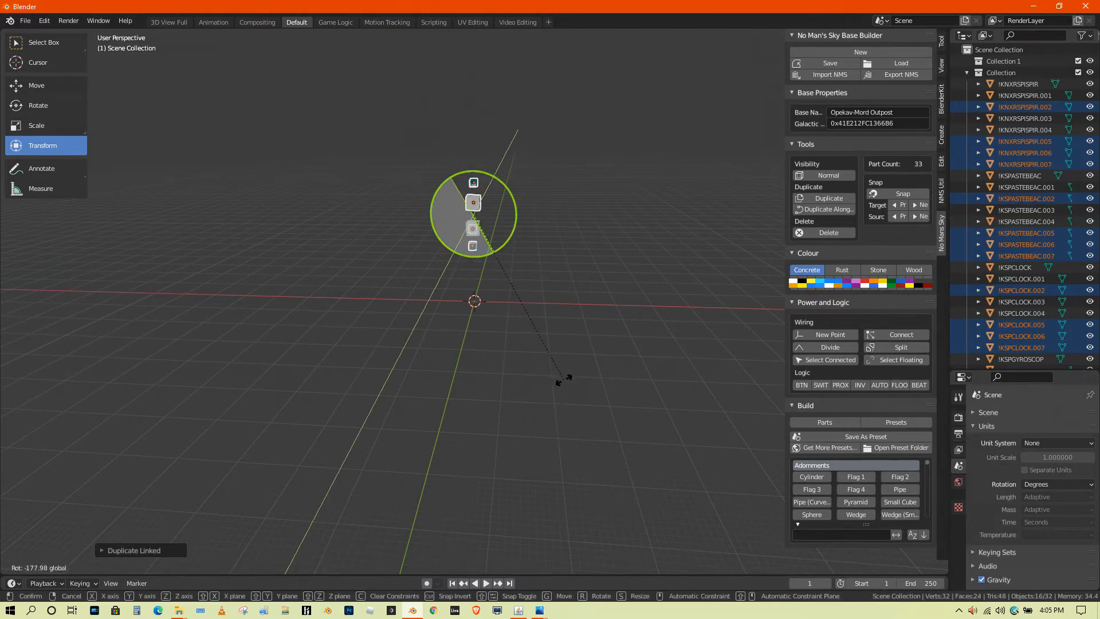
pyautogui.moveTo(563, 379); pyautogui.dragTo(564, 380)
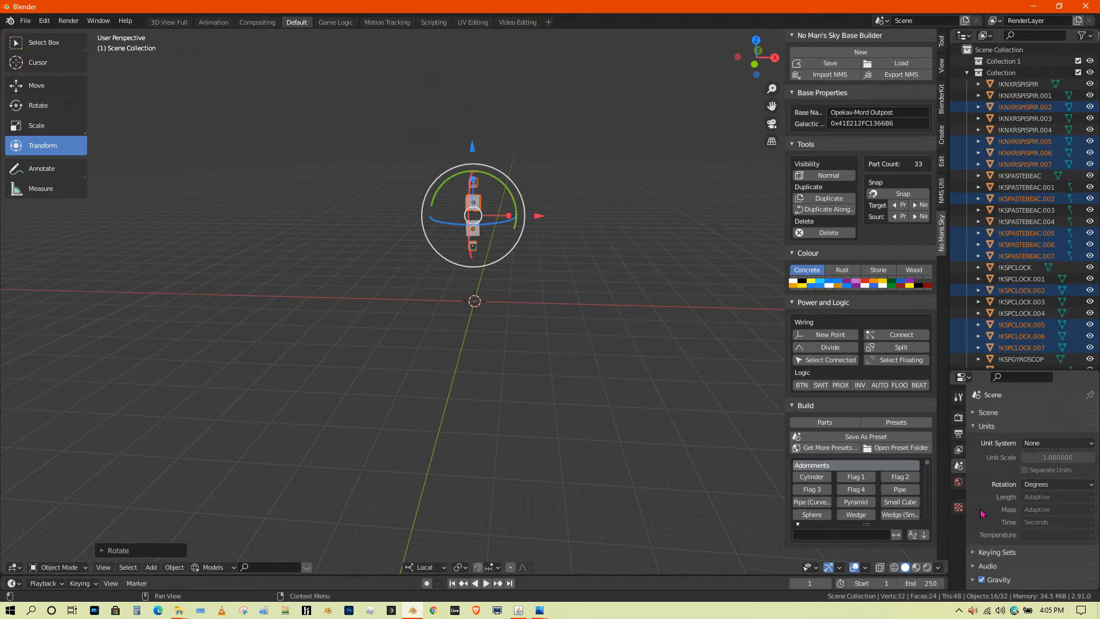
pyautogui.scroll(5, 547, 268)
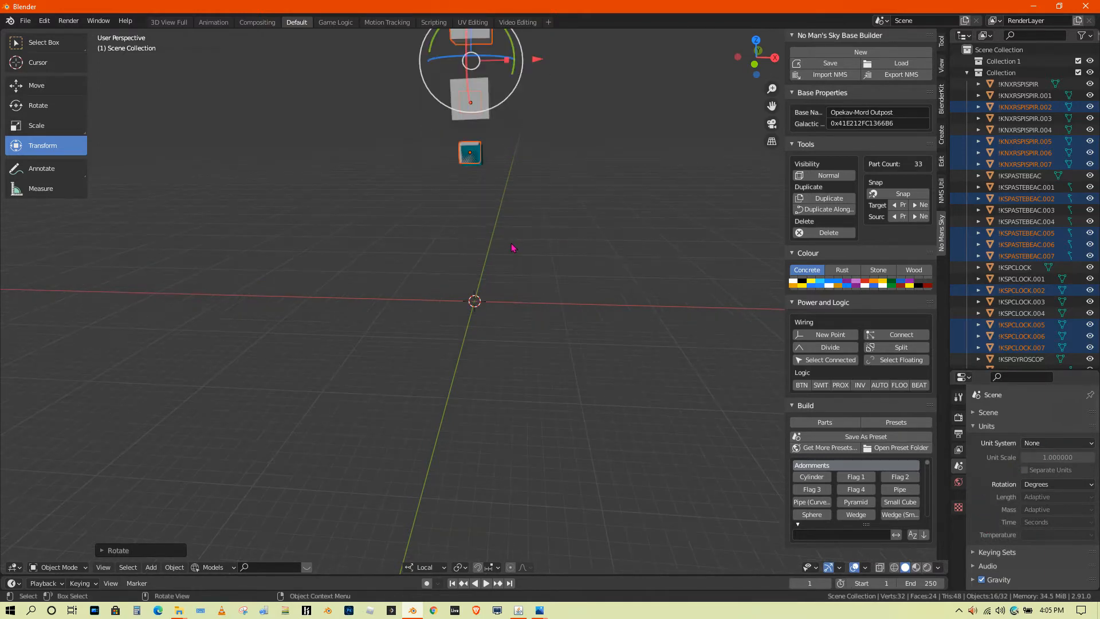
pyautogui.moveTo(500, 214); pyautogui.dragTo(489, 274, button='middle')
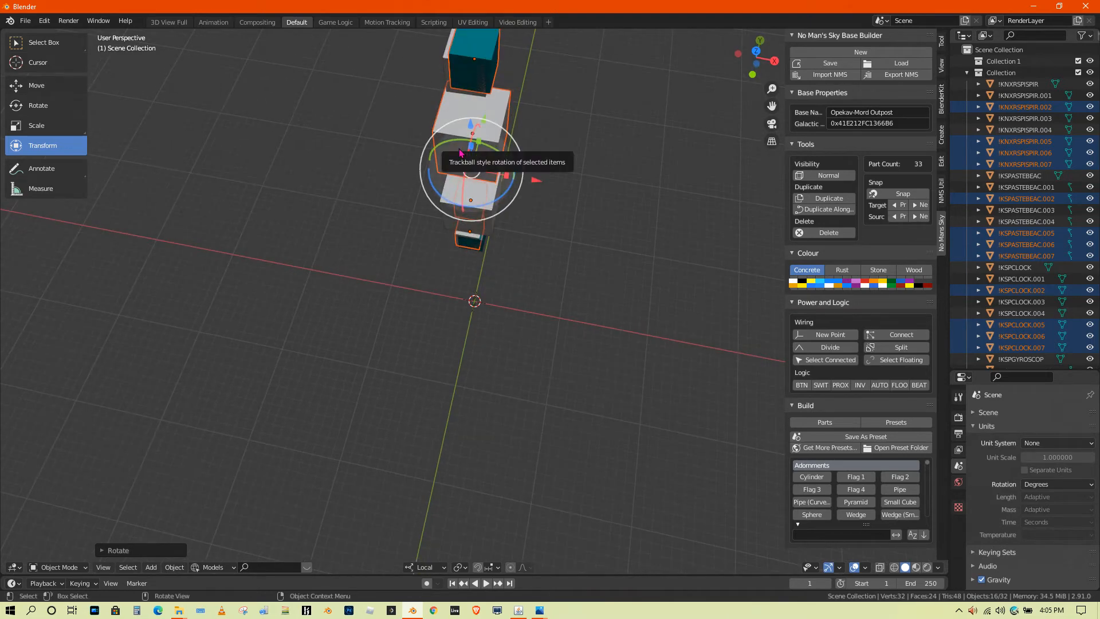
# Move the duplicated parts up along Z so they sit directly above the original stack.
pyautogui.moveTo(460, 152); pyautogui.dragTo(560, 97, button='middle')
pyautogui.moveTo(471, 109); pyautogui.dragTo(473, 42)
pyautogui.scroll(-1, 486, 202)
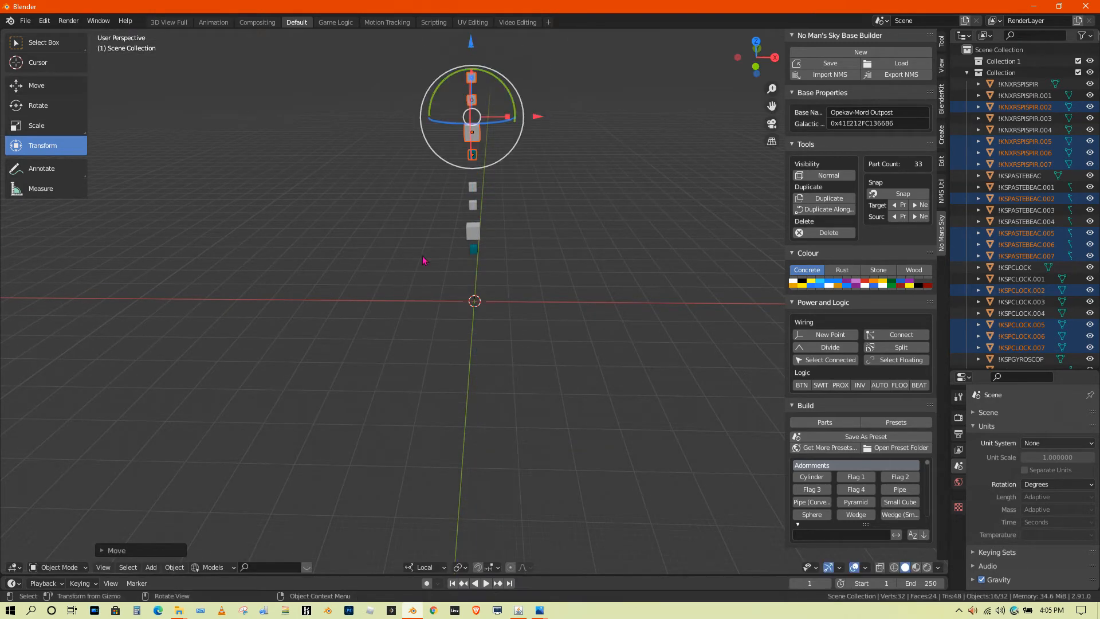
# Mirror the raised duplicate stack along its local Z axis.
pyautogui.click(137, 587)
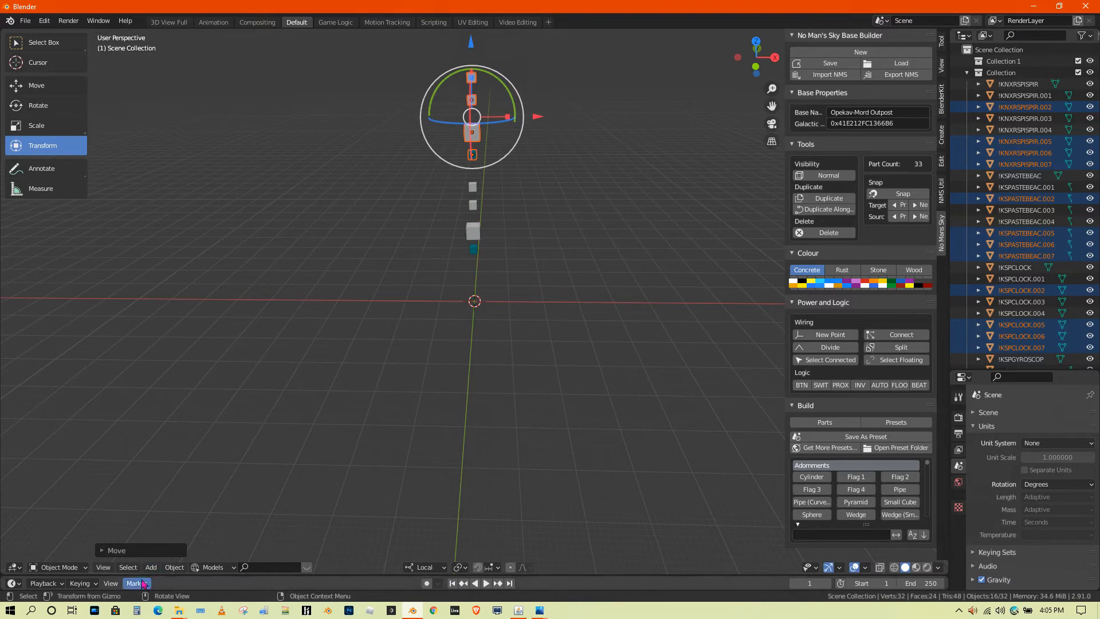
pyautogui.click(174, 567)
pyautogui.moveTo(211, 537)
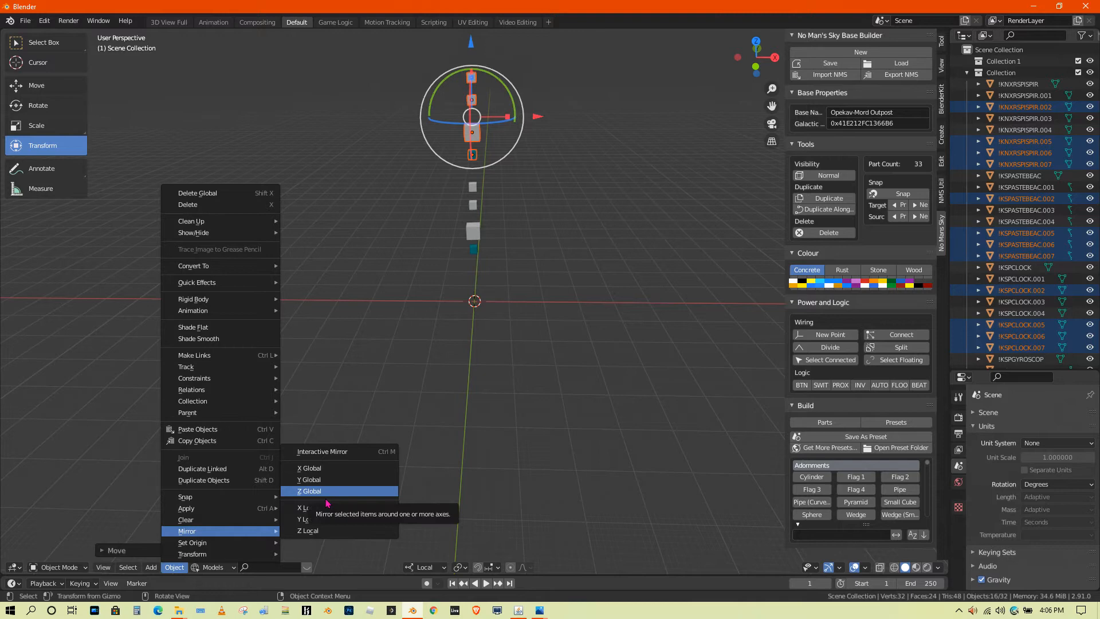
pyautogui.click(320, 531)
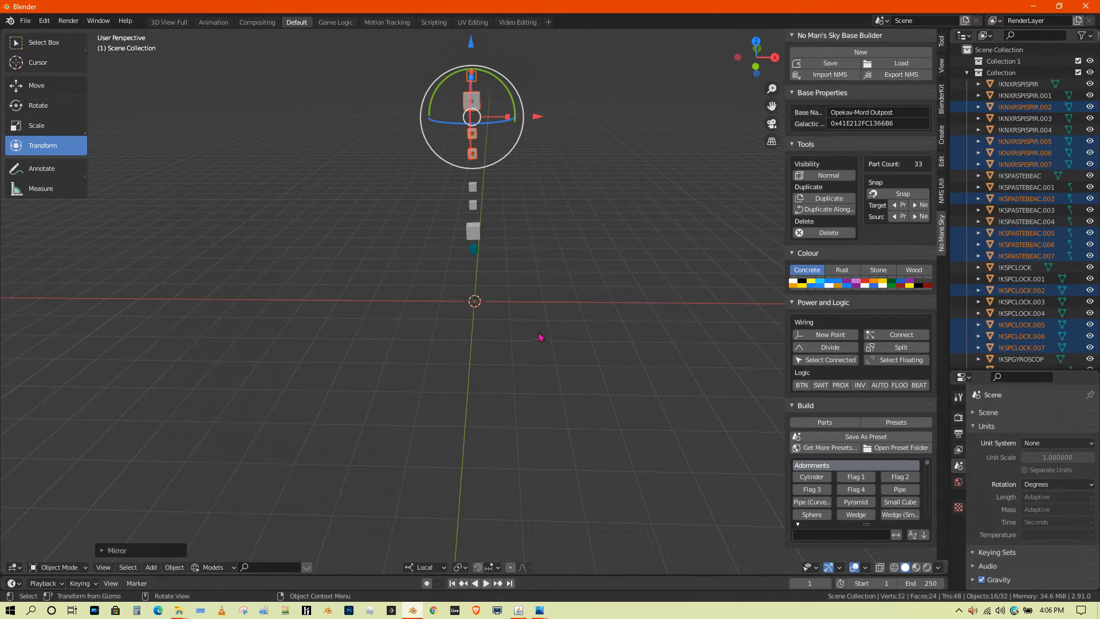
pyautogui.moveTo(542, 252); pyautogui.dragTo(534, 225, button='middle')
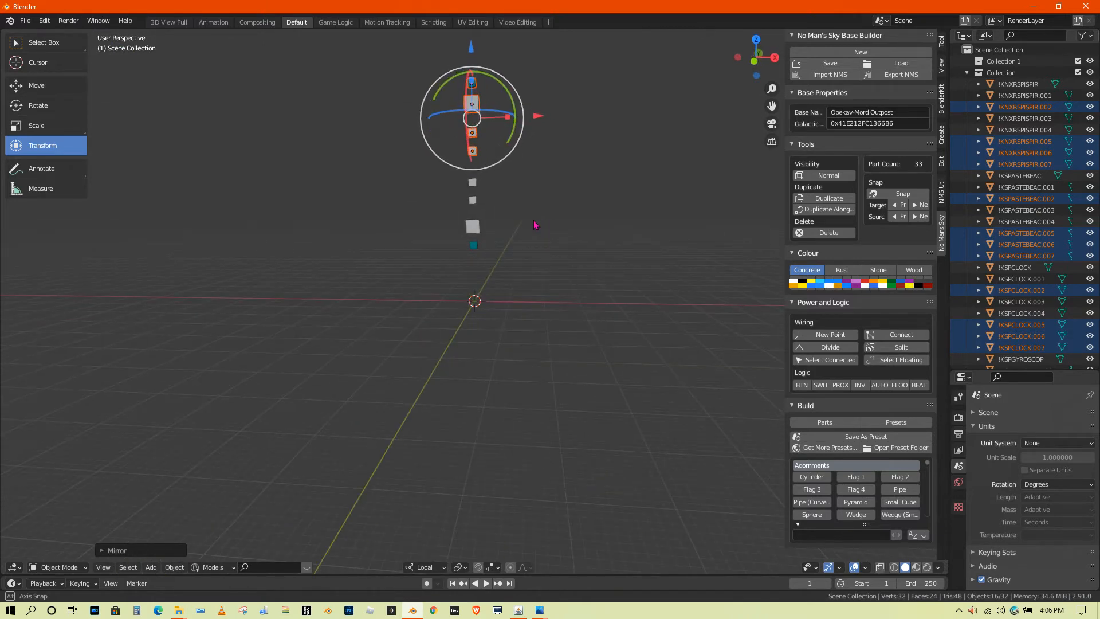
# Reselect the mirrored upper parts with !KNXRSPISPIR.005 as the active object.
pyautogui.click(476, 106)
pyautogui.press('c')
pyautogui.moveTo(484, 76); pyautogui.dragTo(488, 139)
pyautogui.rightClick(492, 140)
pyautogui.moveTo(511, 99); pyautogui.dragTo(540, 110)
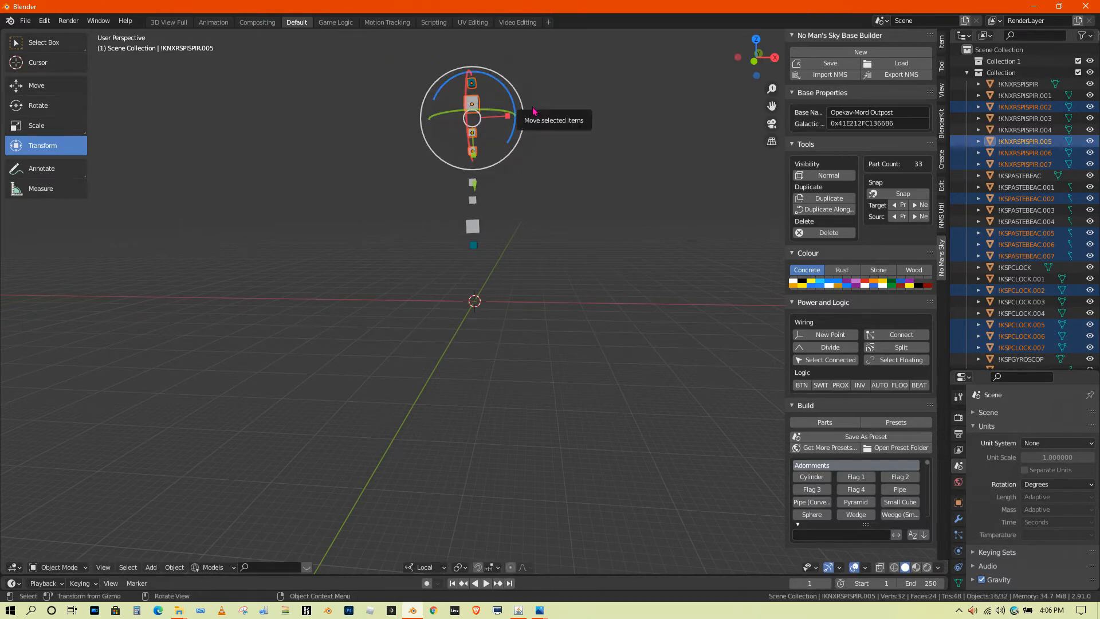
# Select every part of the combined column and try to rotate it freely.
pyautogui.press('a')
pyautogui.moveTo(502, 136); pyautogui.dragTo(525, 210)
pyautogui.press('Escape')
pyautogui.moveTo(527, 206)
pyautogui.mouseDown(button='middle')
pyautogui.moveTo(567, 233)
pyautogui.moveTo(533, 226)
pyautogui.mouseUp(button='middle')
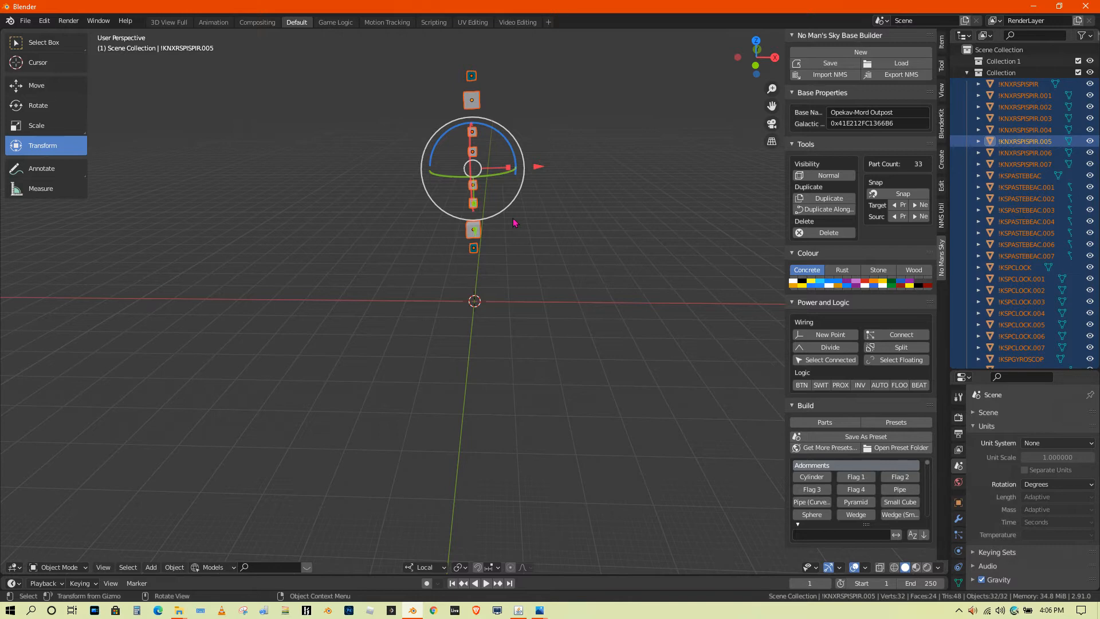
pyautogui.hotkey('ctrl', 'z')
pyautogui.moveTo(514, 196); pyautogui.dragTo(514, 263, button='middle')
# Make a linked duplicate of the full column in place and rotate it about 45 degrees around its local Z axis.
pyautogui.hotkey('alt', 'd')
pyautogui.press('Escape')
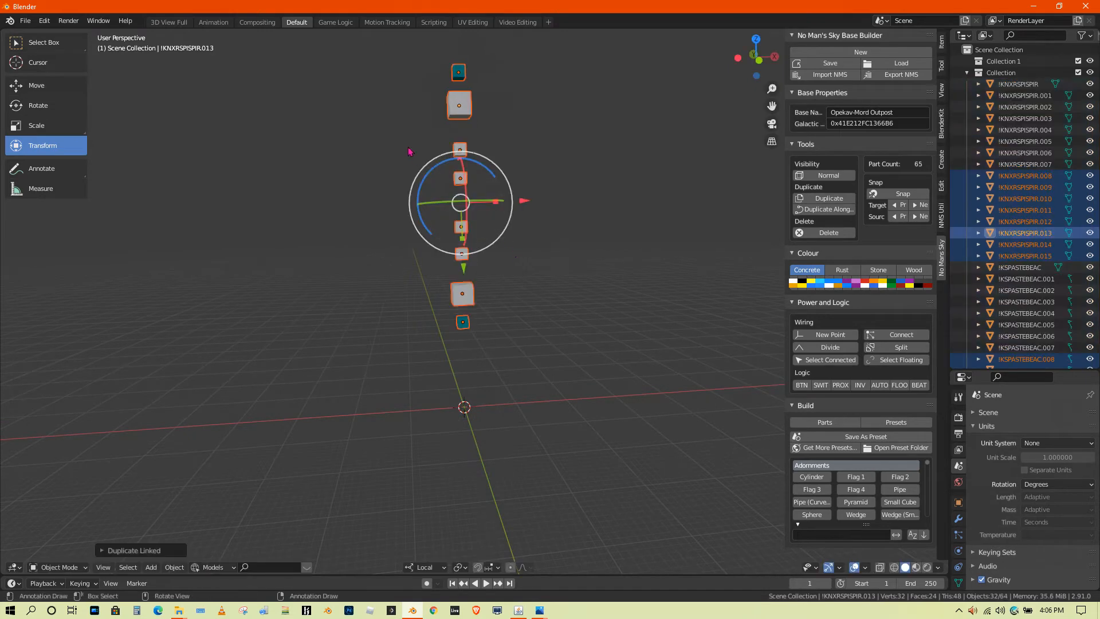
pyautogui.moveTo(435, 167); pyautogui.dragTo(425, 190)
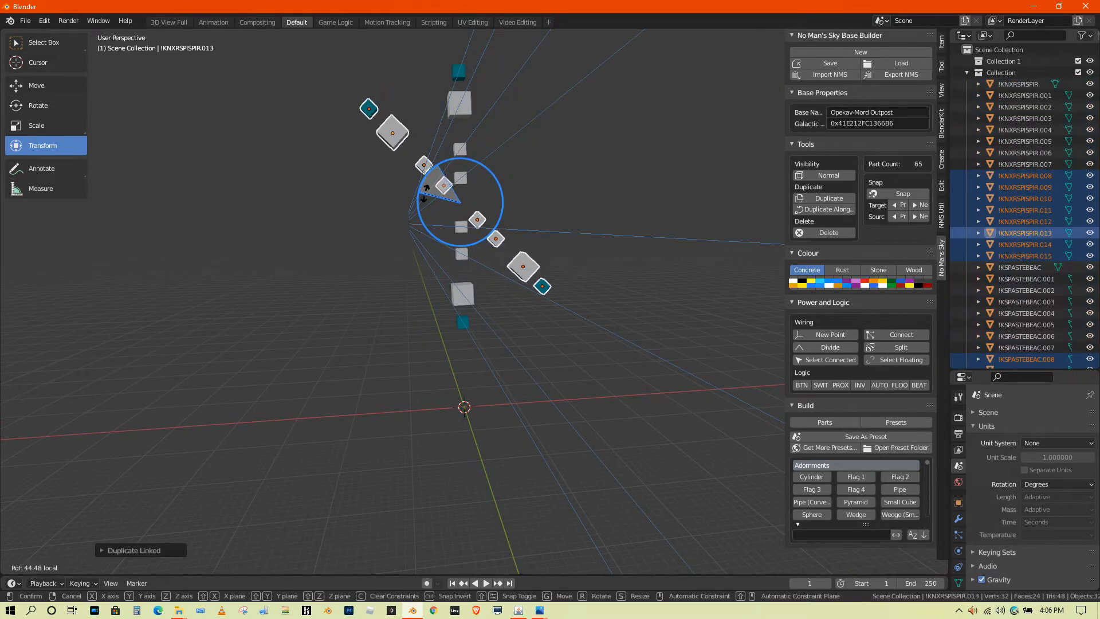
pyautogui.moveTo(424, 190); pyautogui.dragTo(504, 208)
pyautogui.moveTo(505, 207); pyautogui.dragTo(488, 214, button='middle')
# Select both crossed columns, make a linked duplicate in place, and rotate it about 90 degrees around local Z to complete an eight-armed ring.
pyautogui.press('c')
pyautogui.moveTo(452, 320); pyautogui.dragTo(453, 106)
pyautogui.rightClick(531, 129)
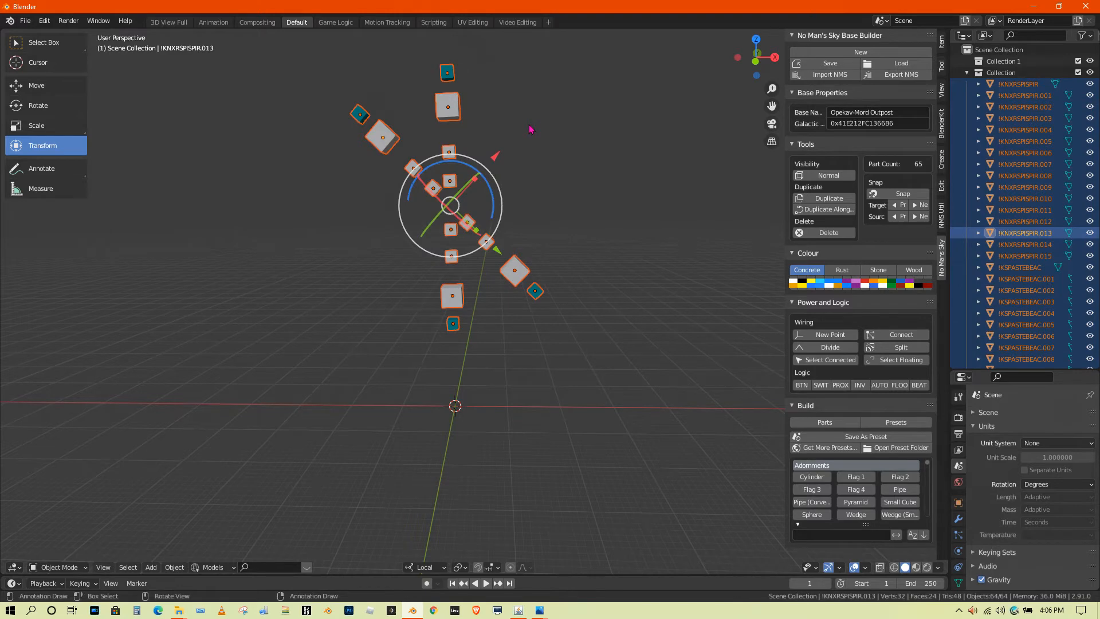
pyautogui.hotkey('alt', 'd')
pyautogui.rightClick(479, 150)
pyautogui.moveTo(433, 170); pyautogui.dragTo(403, 233)
pyautogui.click(958, 503)
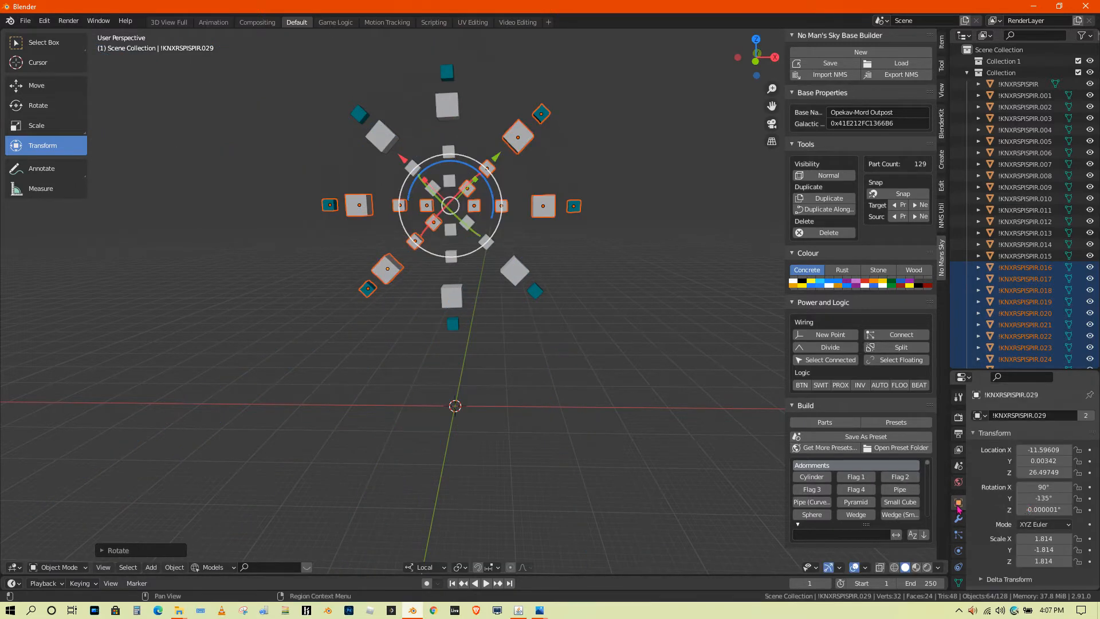
# Select the whole eight-armed ring and make linked duplicates of it in place.
pyautogui.moveTo(493, 321); pyautogui.dragTo(555, 289, button='middle')
pyautogui.press('c')
pyautogui.moveTo(497, 276)
pyautogui.mouseDown()
pyautogui.moveTo(472, 277)
pyautogui.moveTo(528, 233)
pyautogui.moveTo(462, 80)
pyautogui.moveTo(448, 120)
pyautogui.mouseUp()
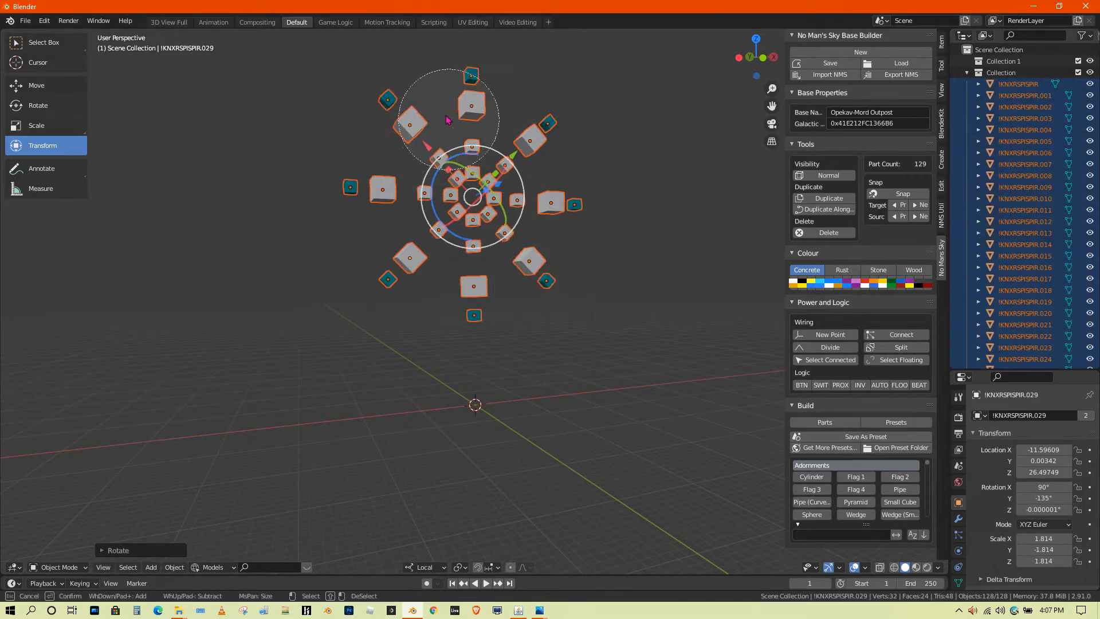
pyautogui.rightClick(680, 216)
pyautogui.moveTo(680, 216); pyautogui.dragTo(738, 243, button='middle')
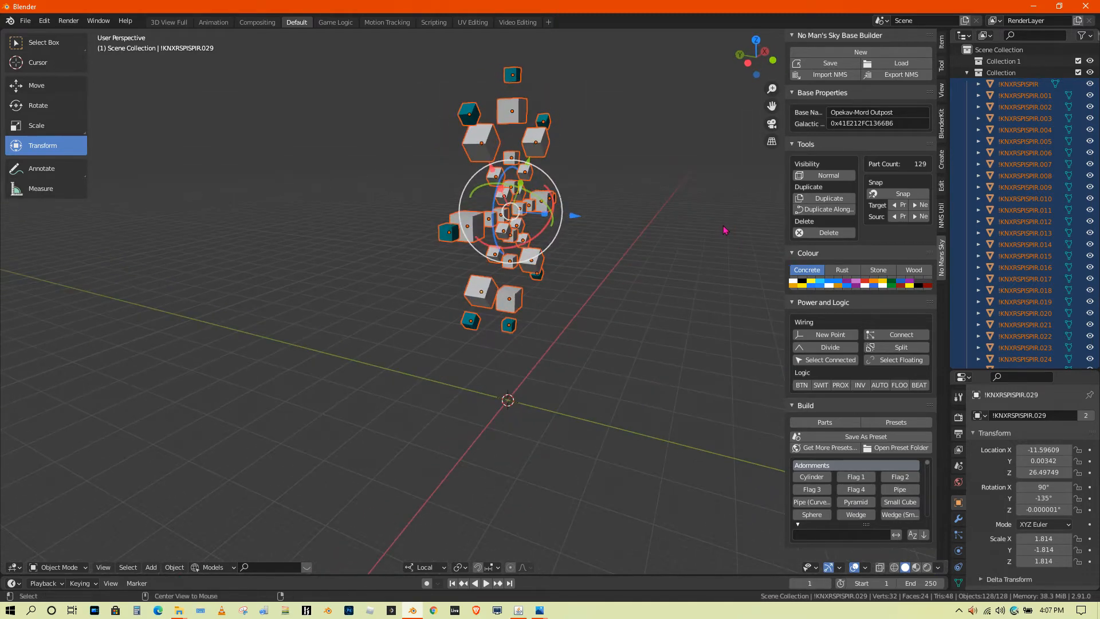
pyautogui.hotkey('alt', 'd')
pyautogui.click(694, 213)
pyautogui.hotkey('alt', 'd')
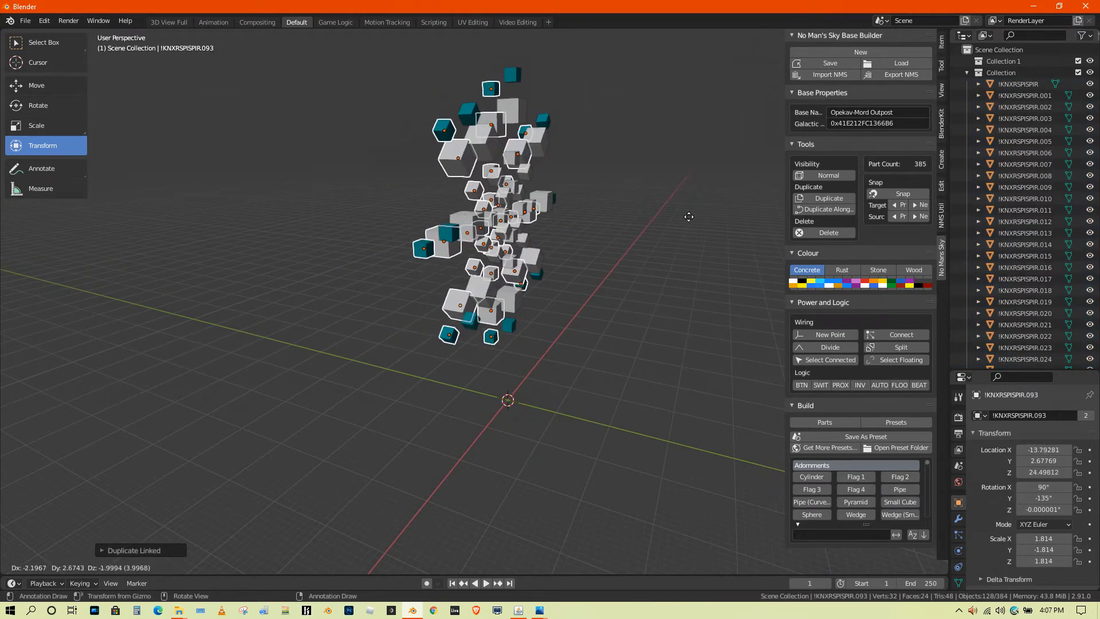
pyautogui.rightClick(688, 217)
# Offset duplicate rings beside the original along the local Z axis, the farthest about 8.4 units away.
pyautogui.moveTo(624, 239); pyautogui.dragTo(641, 228, button='middle')
pyautogui.moveTo(595, 216); pyautogui.dragTo(543, 234)
pyautogui.hotkey('alt', 'd')
pyautogui.click(569, 229)
# Select the whole row of rings, make a linked duplicate, and move it about 13.4 units along the local Z axis.
pyautogui.press('c')
pyautogui.moveTo(501, 293); pyautogui.dragTo(504, 84)
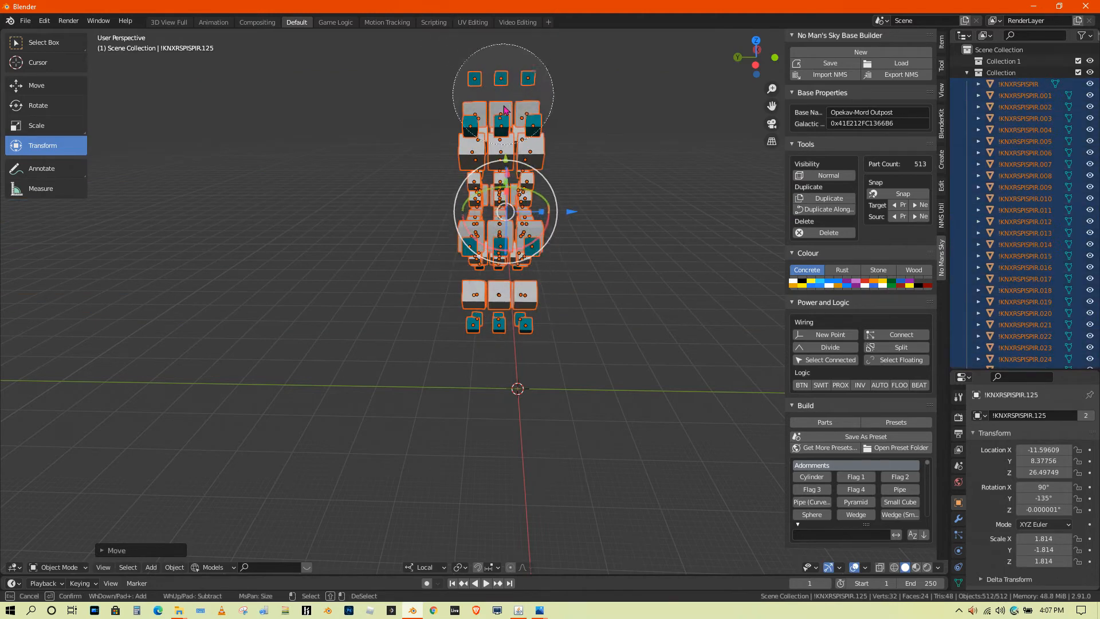
pyautogui.rightClick(551, 233)
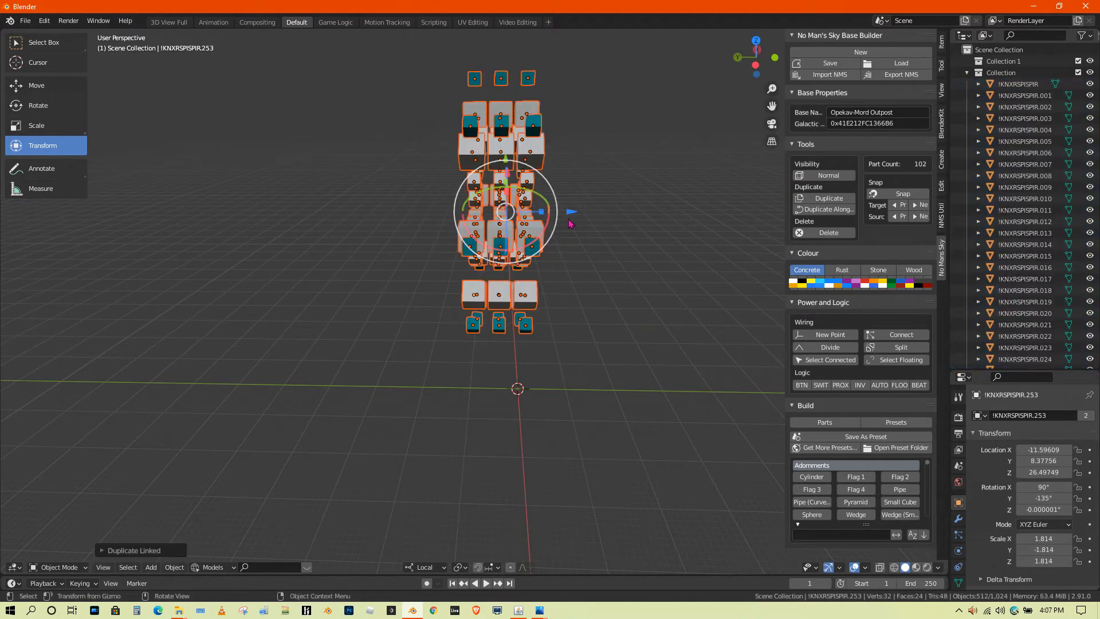
pyautogui.hotkey('alt', 'd')
pyautogui.click(497, 246)
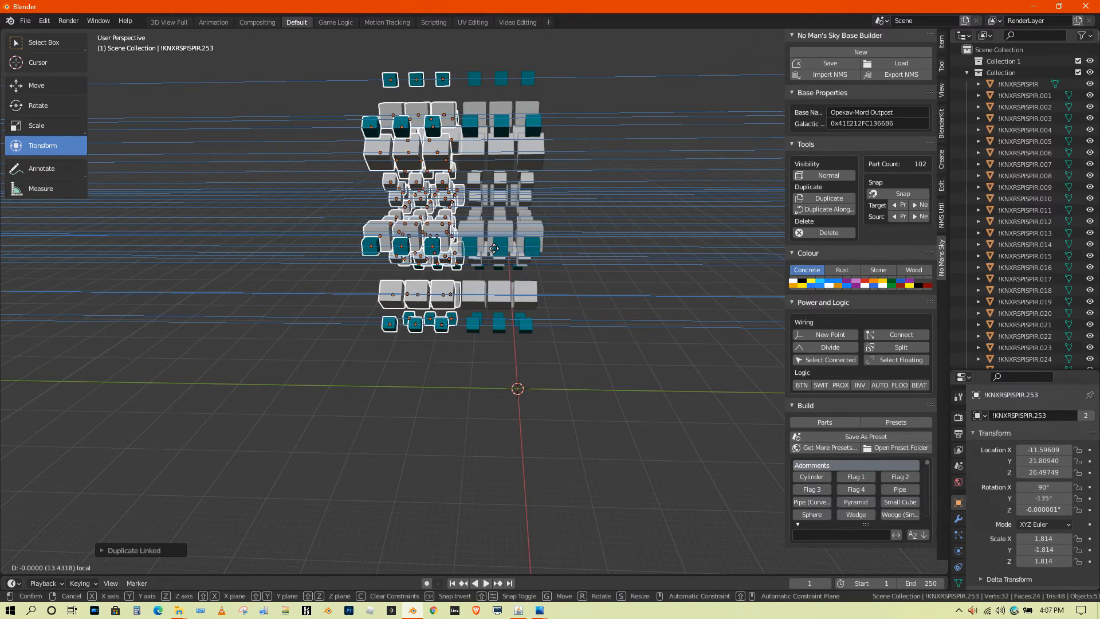
pyautogui.moveTo(496, 246); pyautogui.dragTo(441, 221, button='middle')
# Select the central !KSPCLOCK.001 part and widen the sidebar to show full part names in the Basic Floors section of the Build list.
pyautogui.click(452, 240)
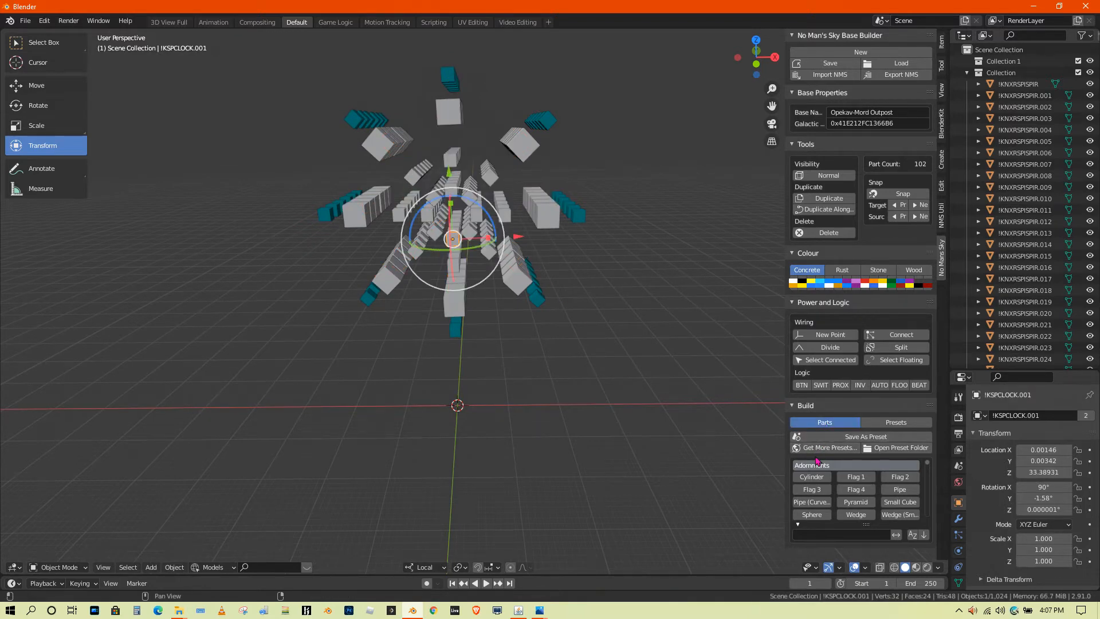
pyautogui.scroll(-3, 816, 493)
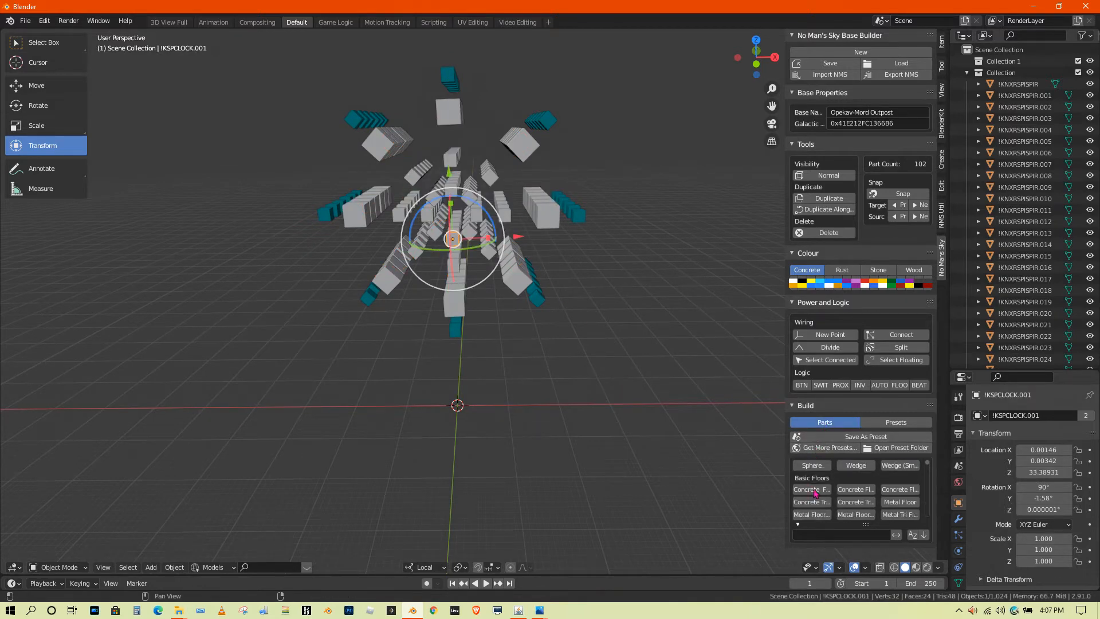
pyautogui.moveTo(790, 502); pyautogui.dragTo(689, 502)
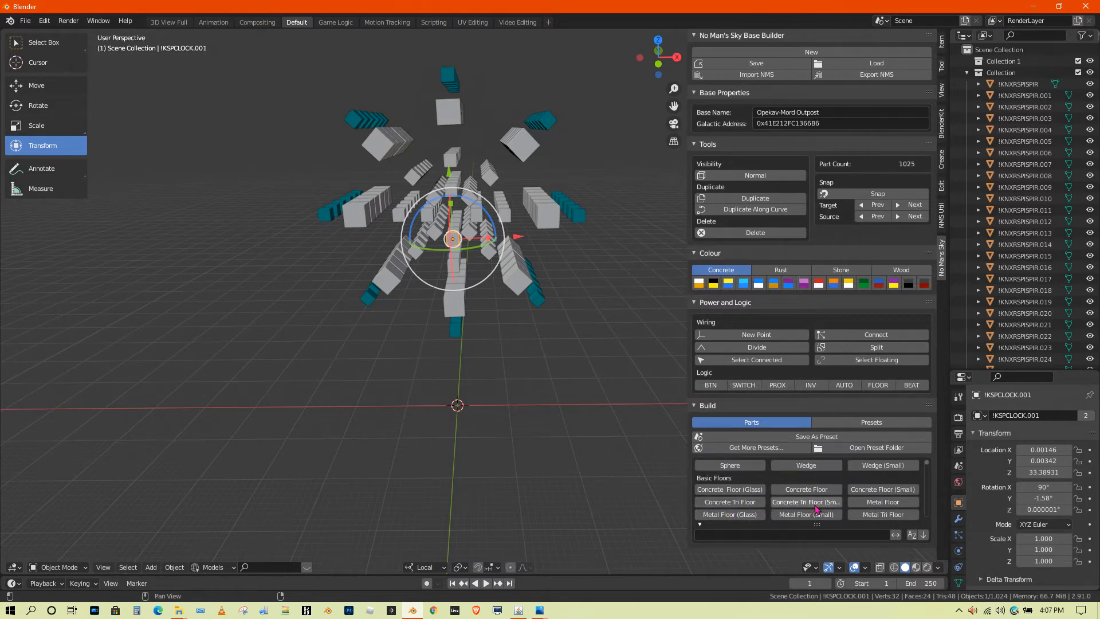
# Add a Metal Floor at the central part and raise it to Z about 36.87.
pyautogui.click(883, 502)
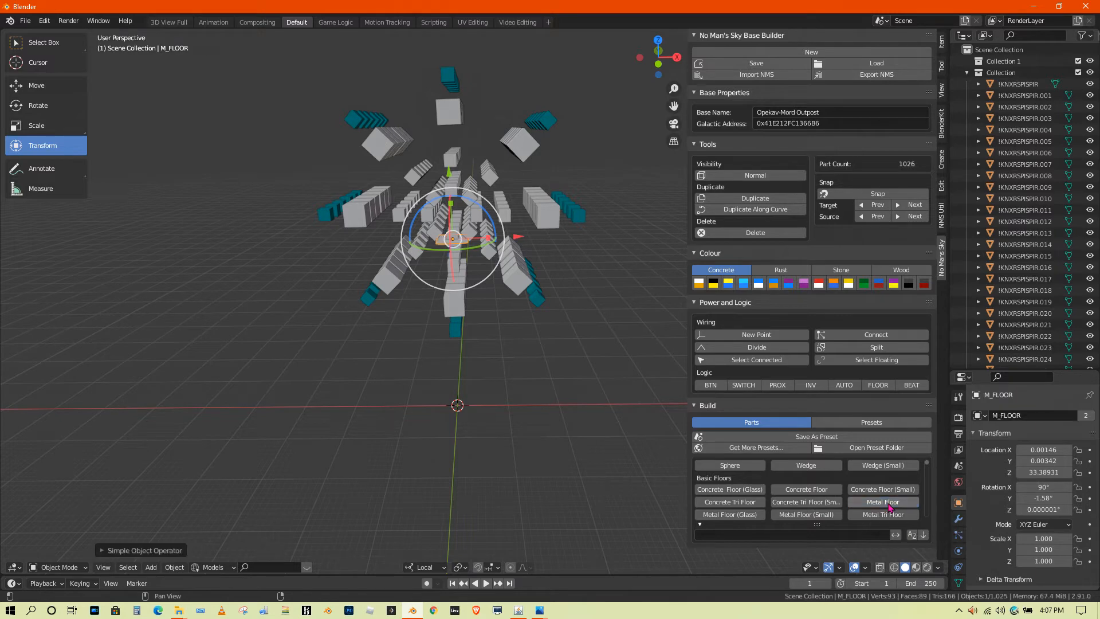
pyautogui.moveTo(448, 178); pyautogui.dragTo(457, 152)
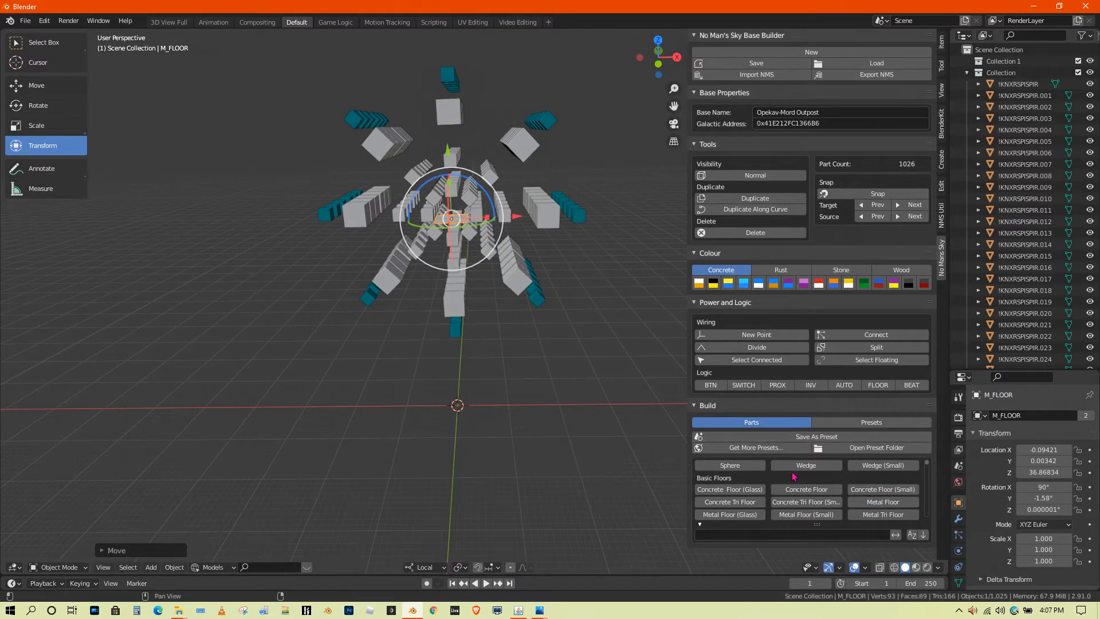
# Extend the walkway with 14 more Metal Floor parts placed end to end, reaching Y about 74.7.
pyautogui.click(892, 504)
pyautogui.click(891, 504)
pyautogui.click(891, 505)
pyautogui.click(891, 505)
pyautogui.click(892, 505)
pyautogui.click(891, 505)
pyautogui.click(892, 504)
pyautogui.click(892, 504)
pyautogui.click(892, 504)
pyautogui.click(891, 504)
pyautogui.click(891, 505)
pyautogui.moveTo(516, 387); pyautogui.dragTo(269, 345, button='middle')
pyautogui.scroll(-5, 356, 315)
pyautogui.moveTo(504, 303); pyautogui.dragTo(545, 320, button='middle')
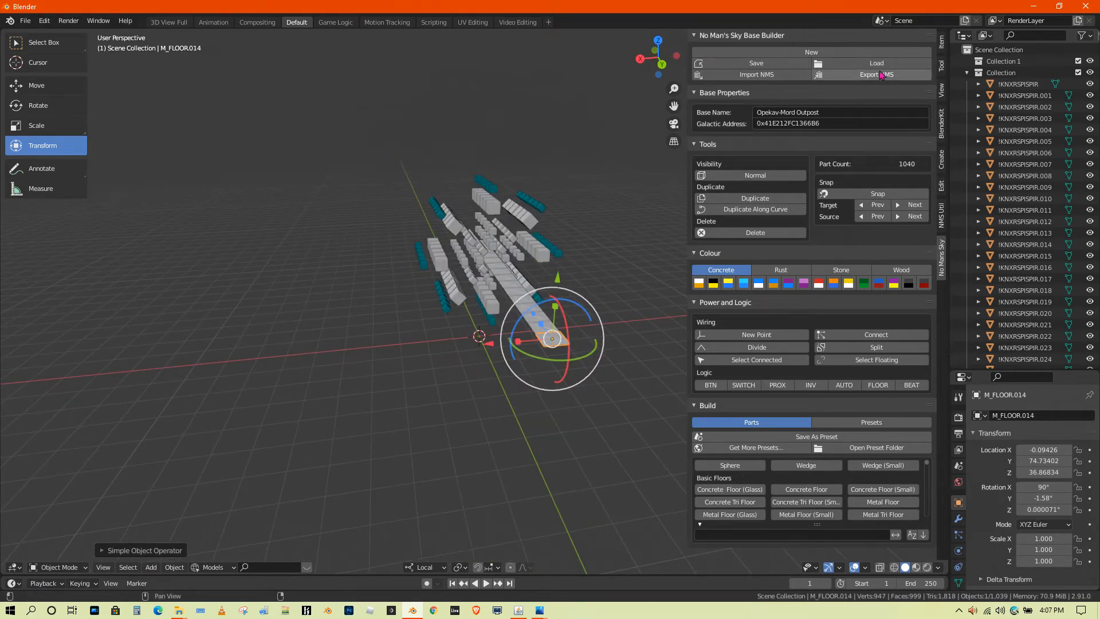
# Switch to the No Man's Sky Save Editor, replace the JSON of PersistentPlayerBases [0] with the exported base data, and apply the change.
pyautogui.click(1033, 6)
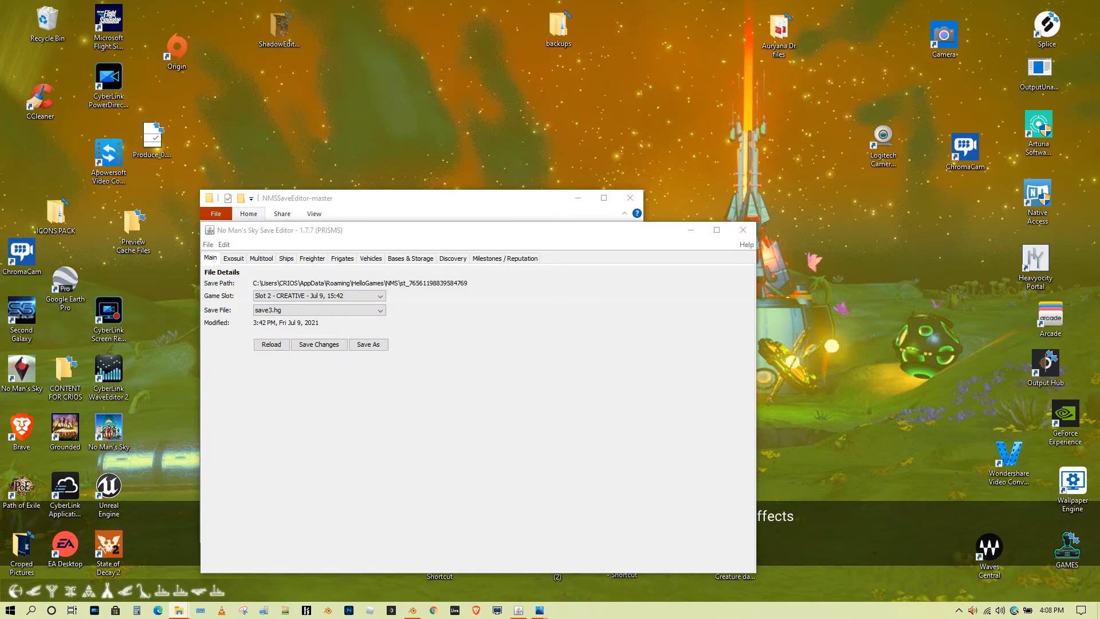
pyautogui.moveTo(0, 101); pyautogui.dragTo(587, 59)
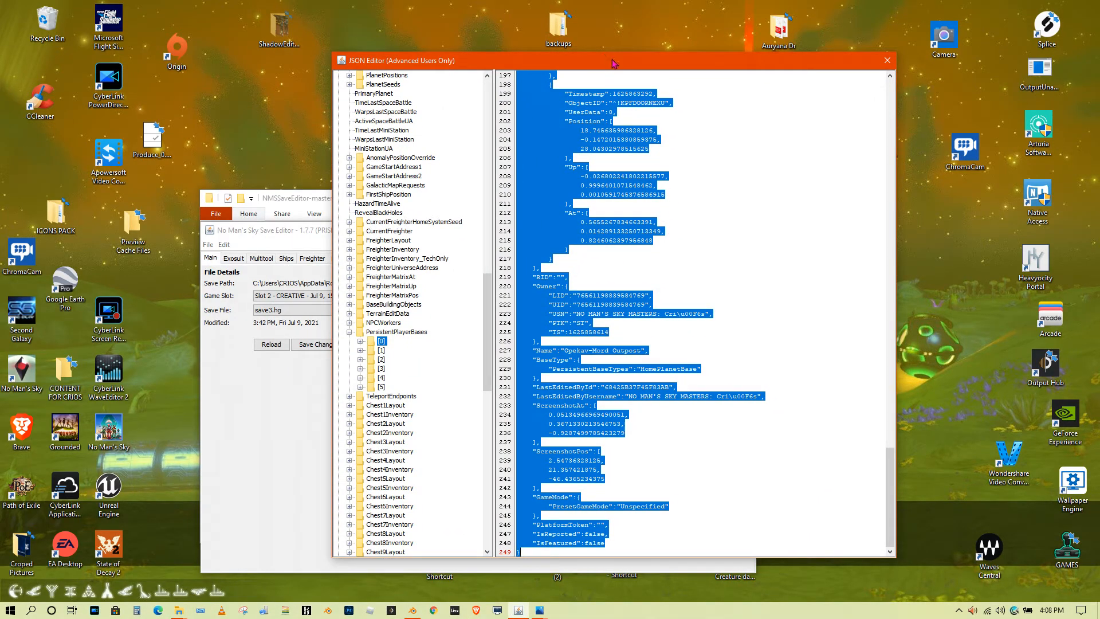
pyautogui.press('Delete')
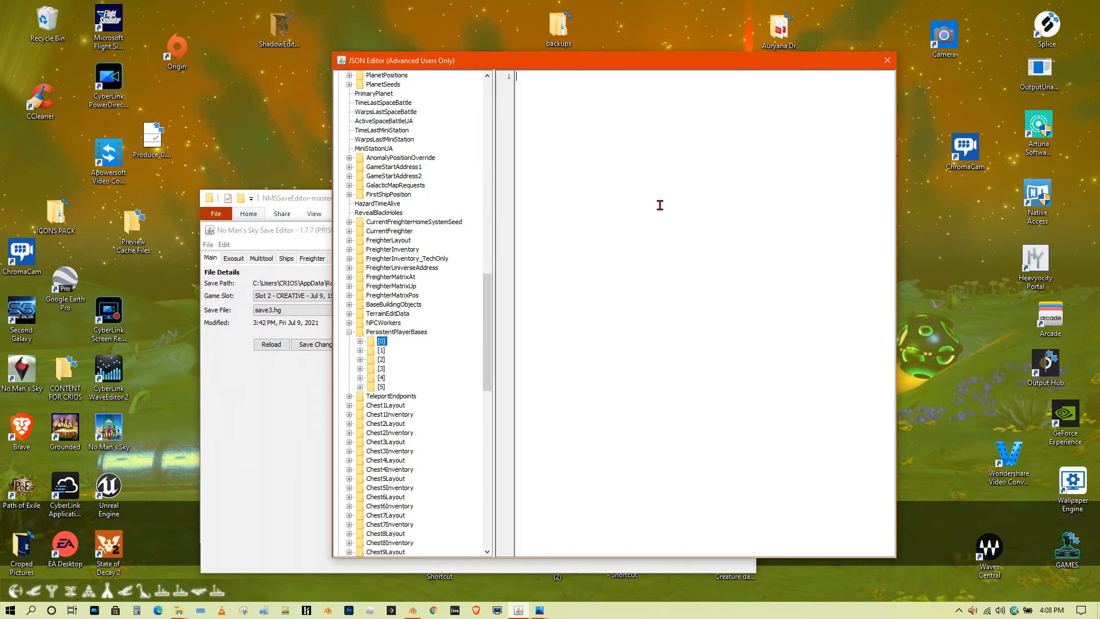
pyautogui.hotkey('ctrl', 'v')
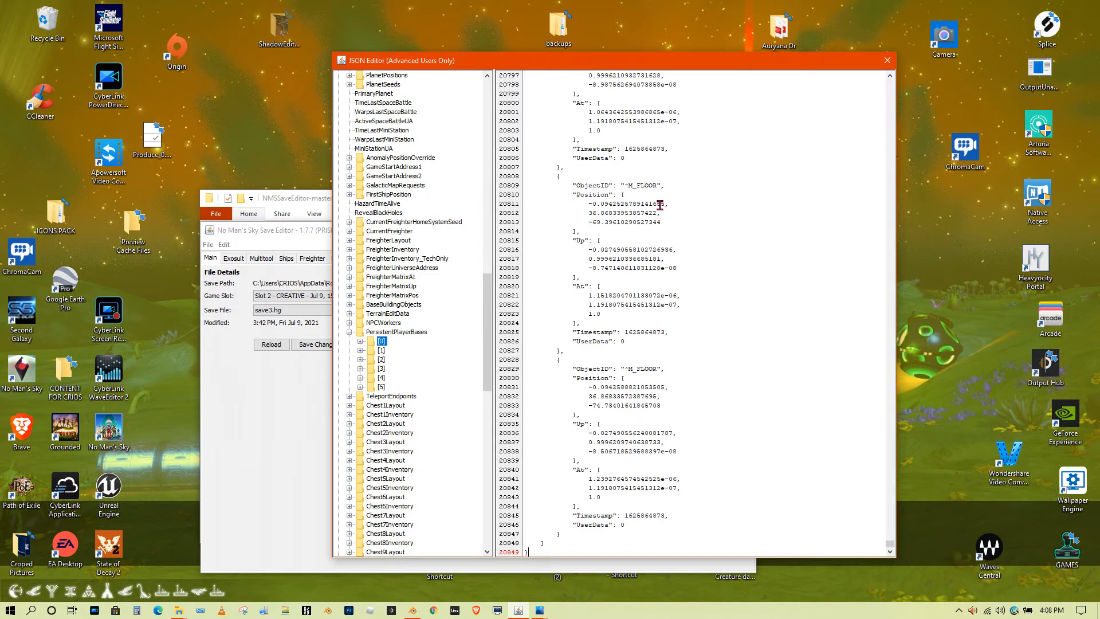
pyautogui.click(382, 351)
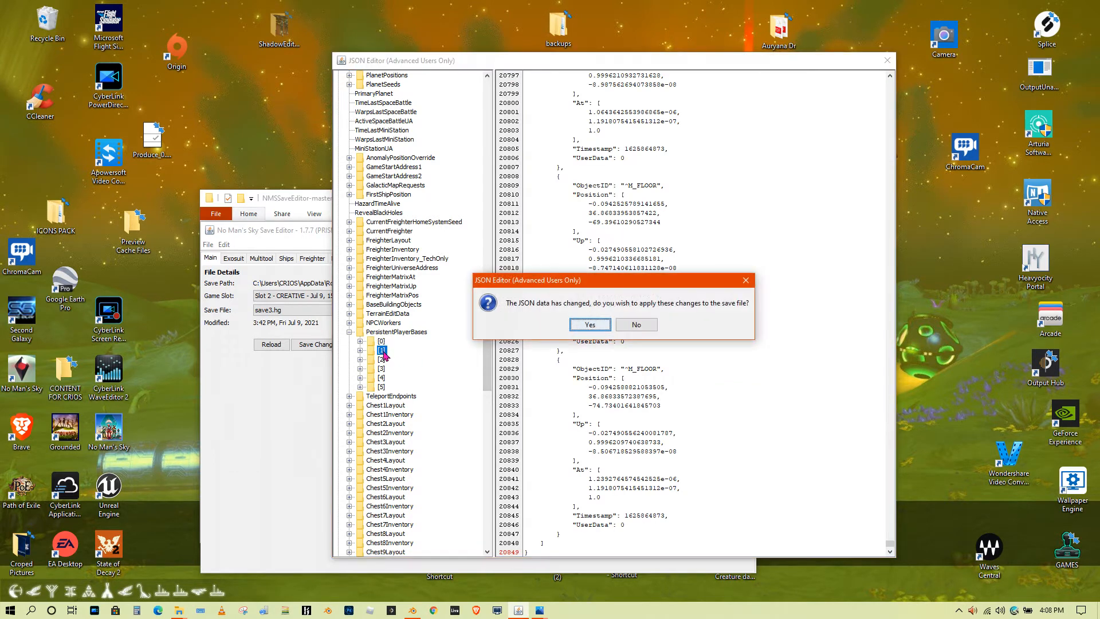
pyautogui.click(590, 325)
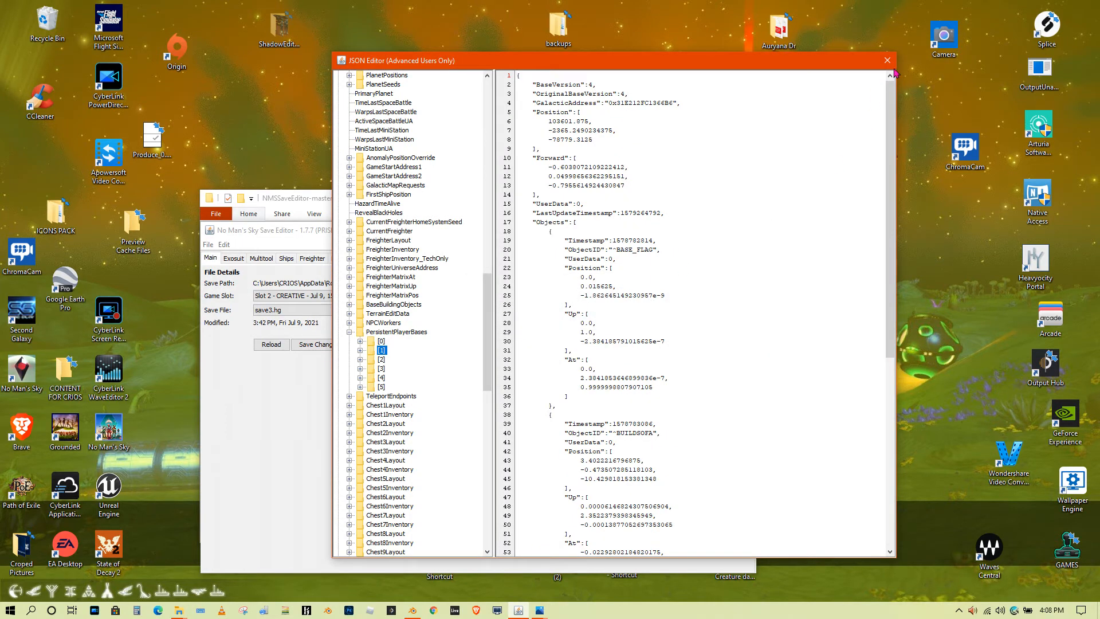
# Close the JSON editor and the save editor, saving the data on closing.
pyautogui.click(886, 63)
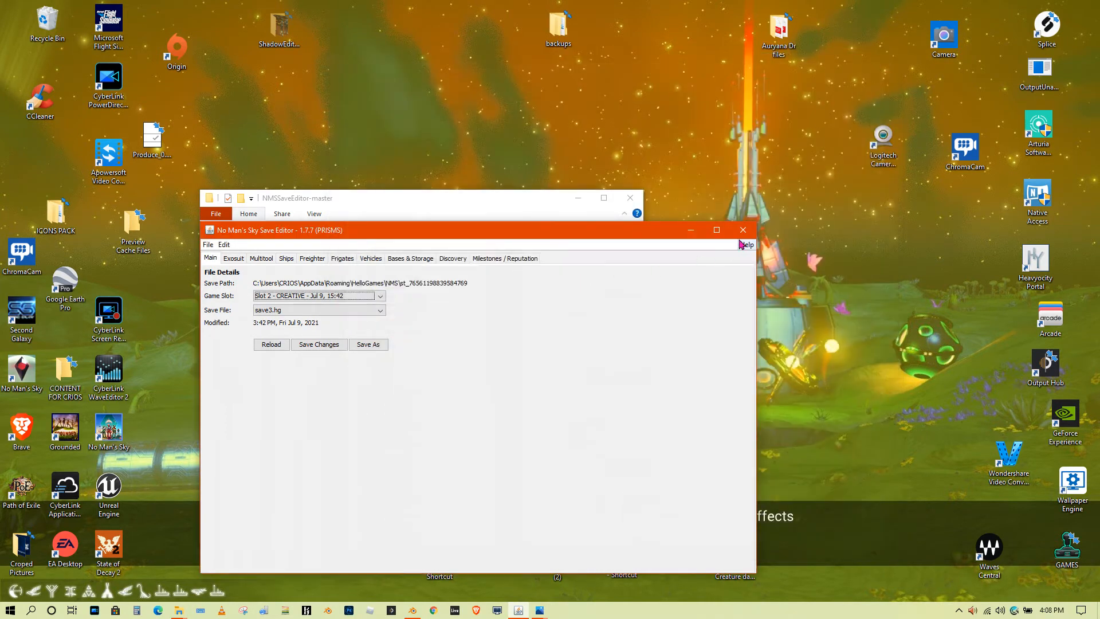
pyautogui.click(743, 230)
pyautogui.click(456, 418)
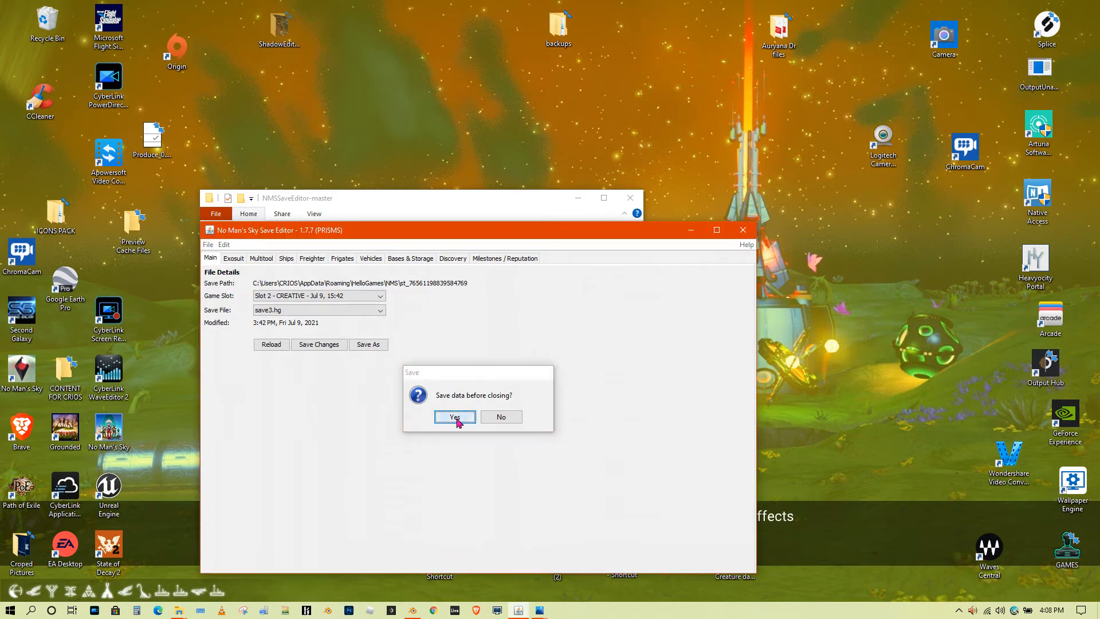
# Launch No Man's Sky, continue past the mod warning, and enter the saved game through Play Game.
pyautogui.click(11, 608)
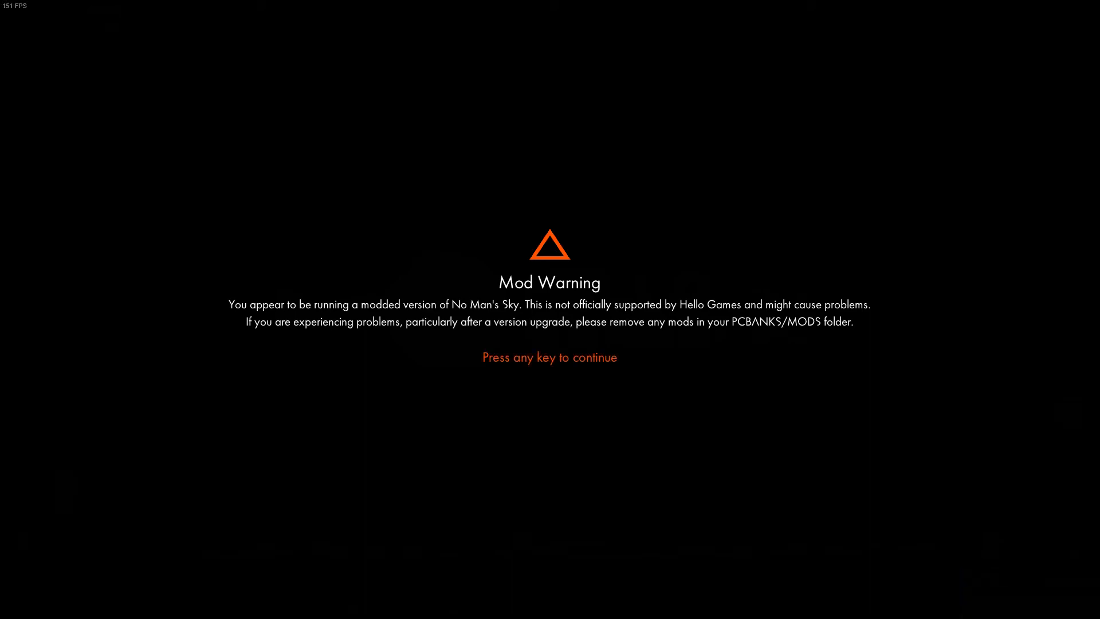
pyautogui.press('Escape')
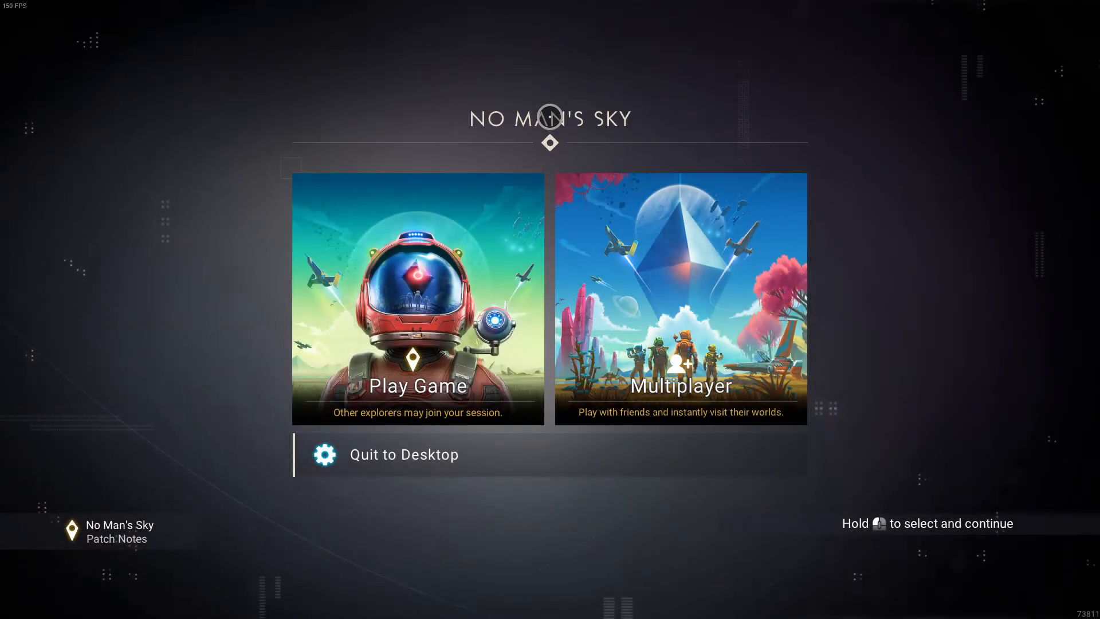
pyautogui.click(425, 298)
pyautogui.click(431, 188)
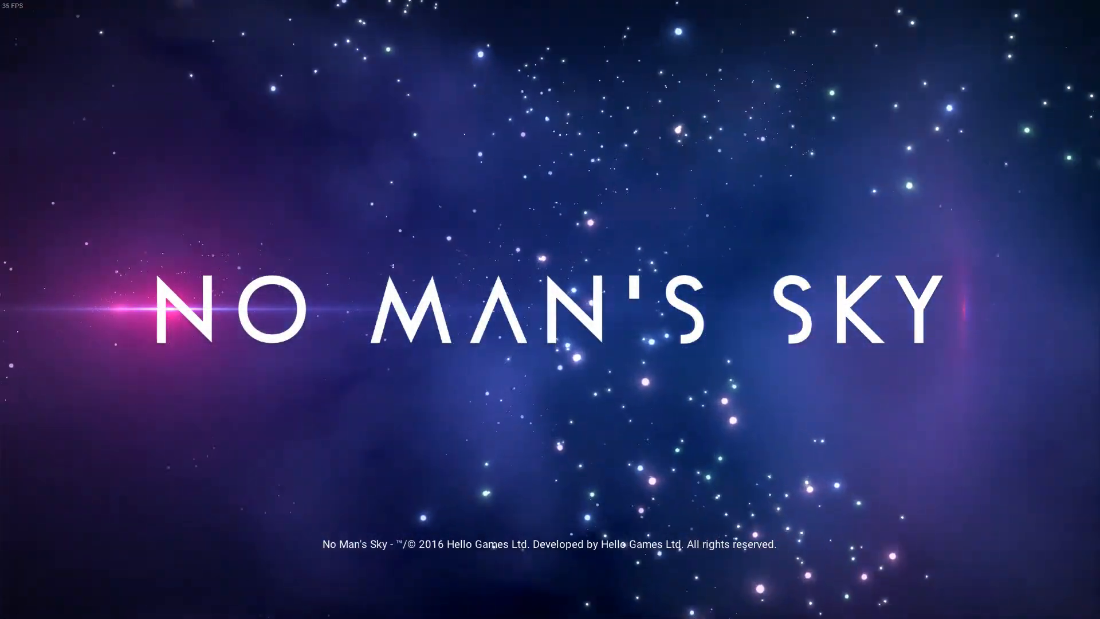
pyautogui.press('w')
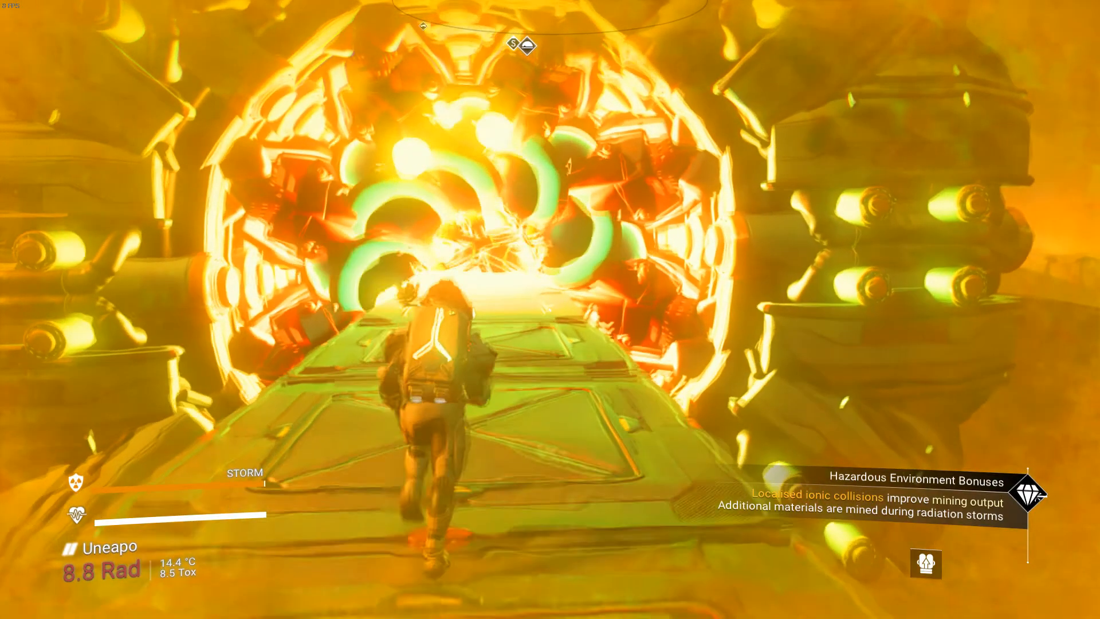
pyautogui.press('w')
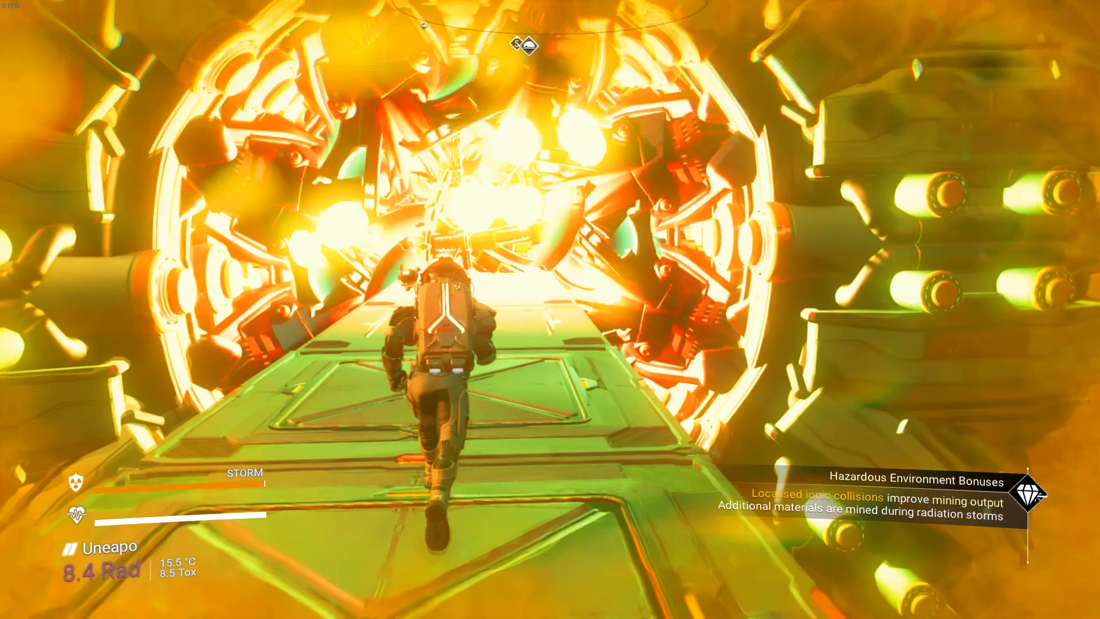
pyautogui.press('w')
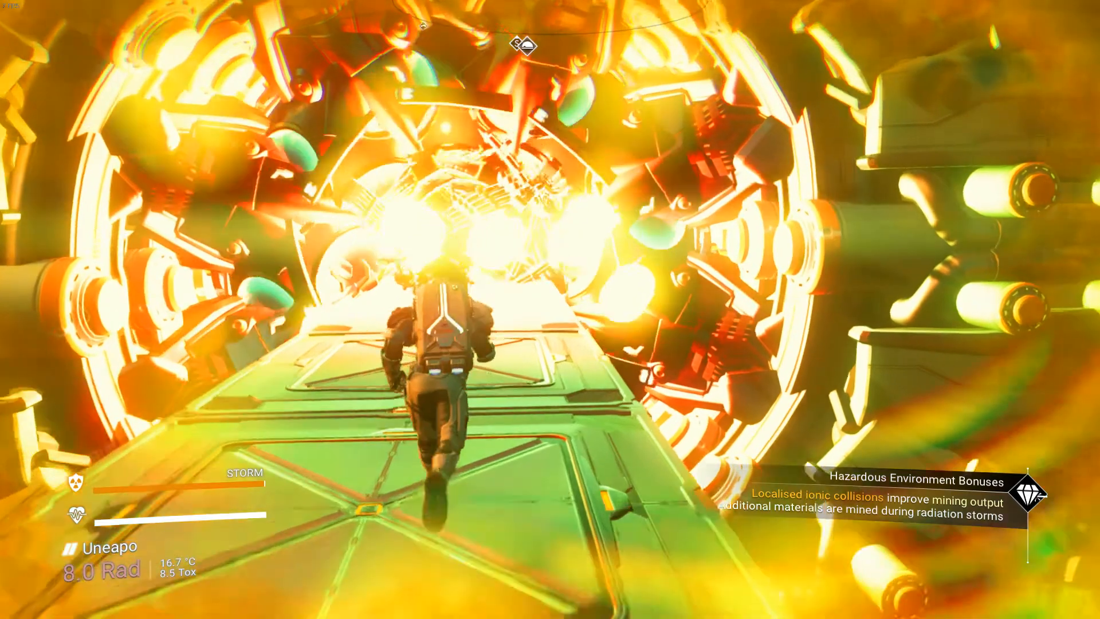
pyautogui.press('w')
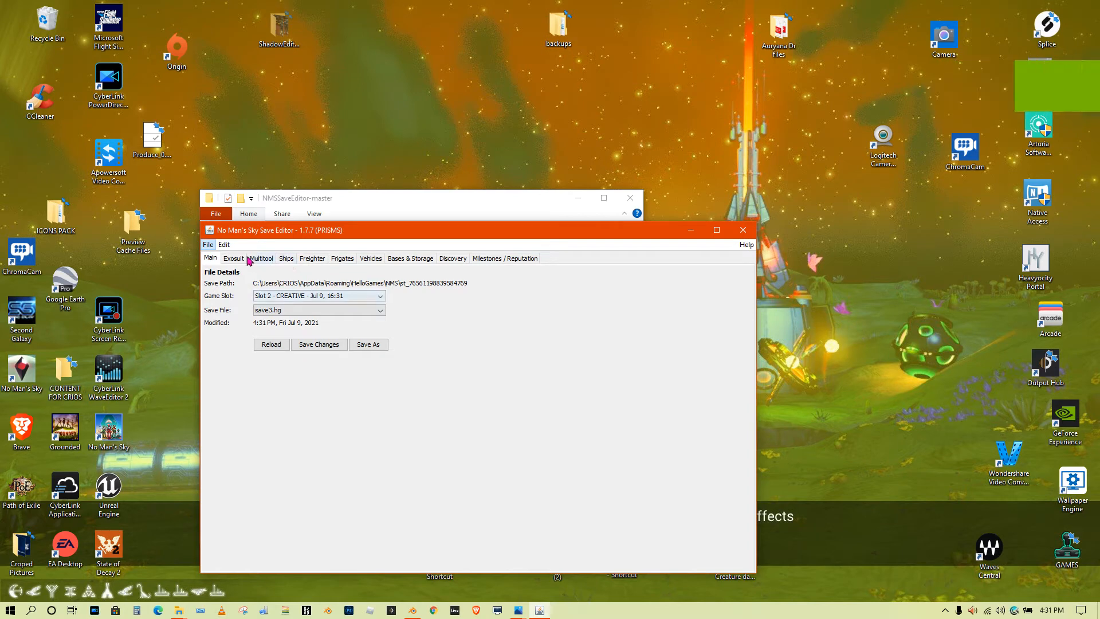
# In the No Man's Sky Save Editor, open the raw JSON of save3.hg and select the entire PersistentPlayerBases [0] data under PlayerStateData.
pyautogui.click(224, 244)
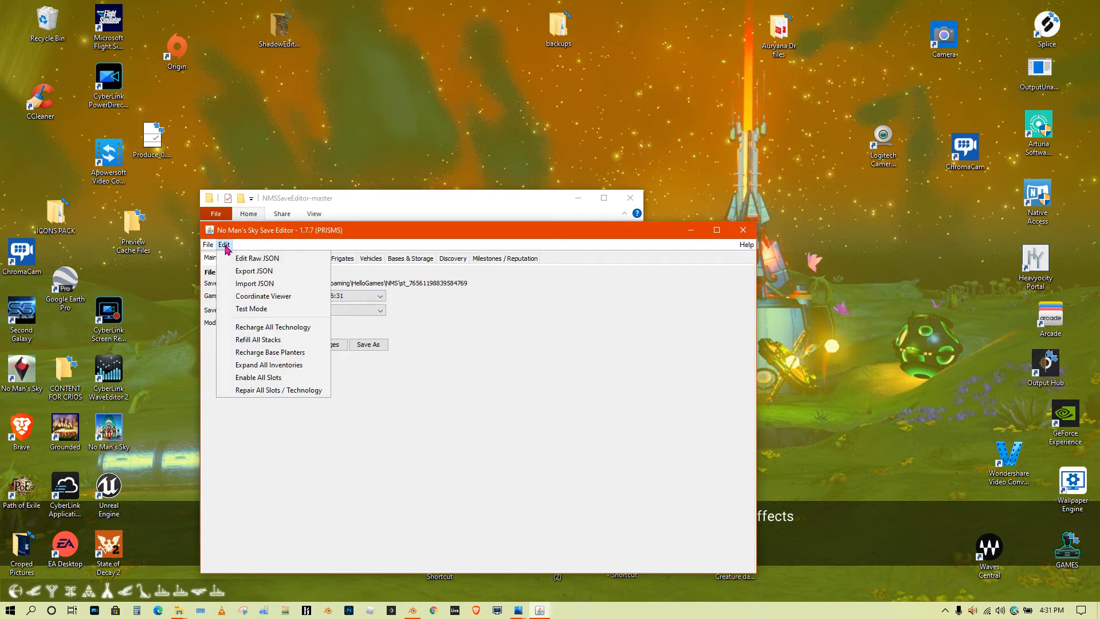
pyautogui.click(262, 261)
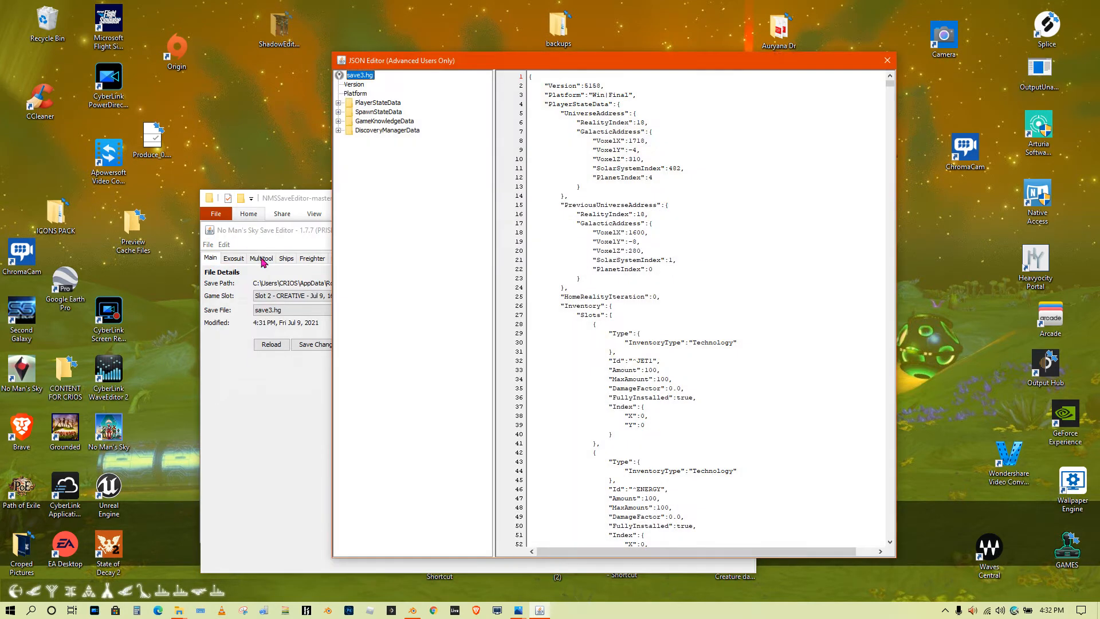
pyautogui.click(339, 103)
pyautogui.scroll(-10, 363, 290)
pyautogui.scroll(-16, 403, 322)
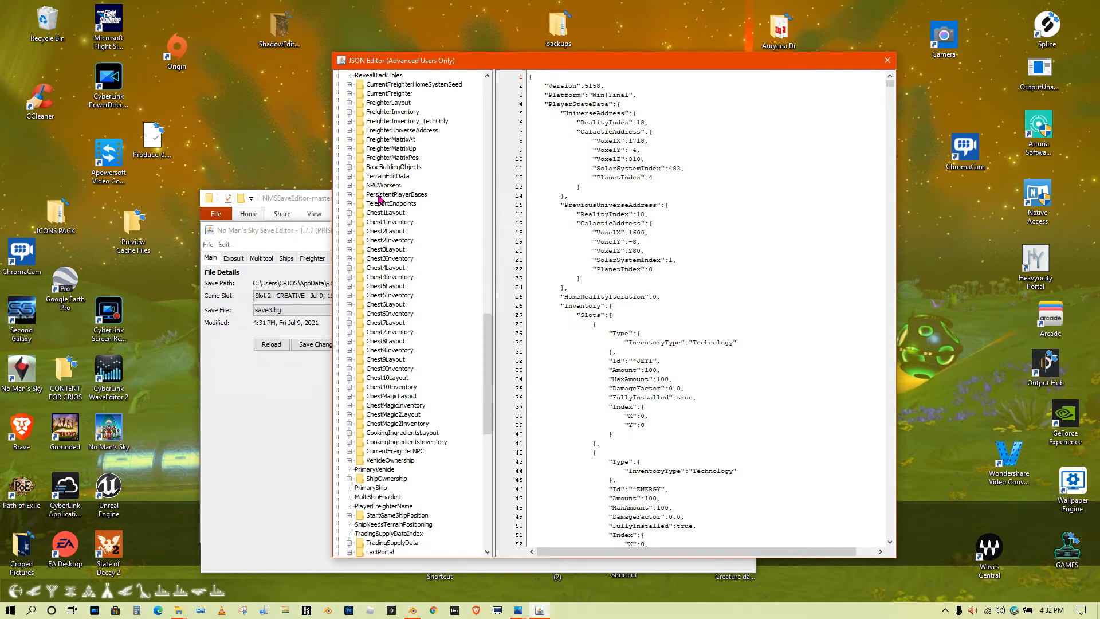
pyautogui.click(349, 194)
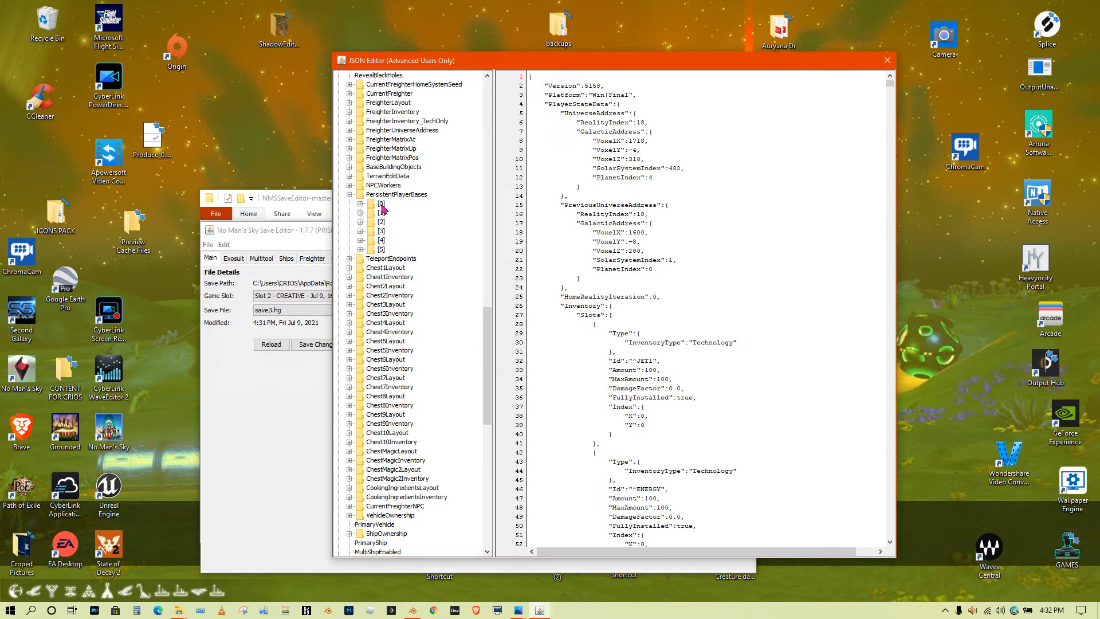
pyautogui.click(382, 206)
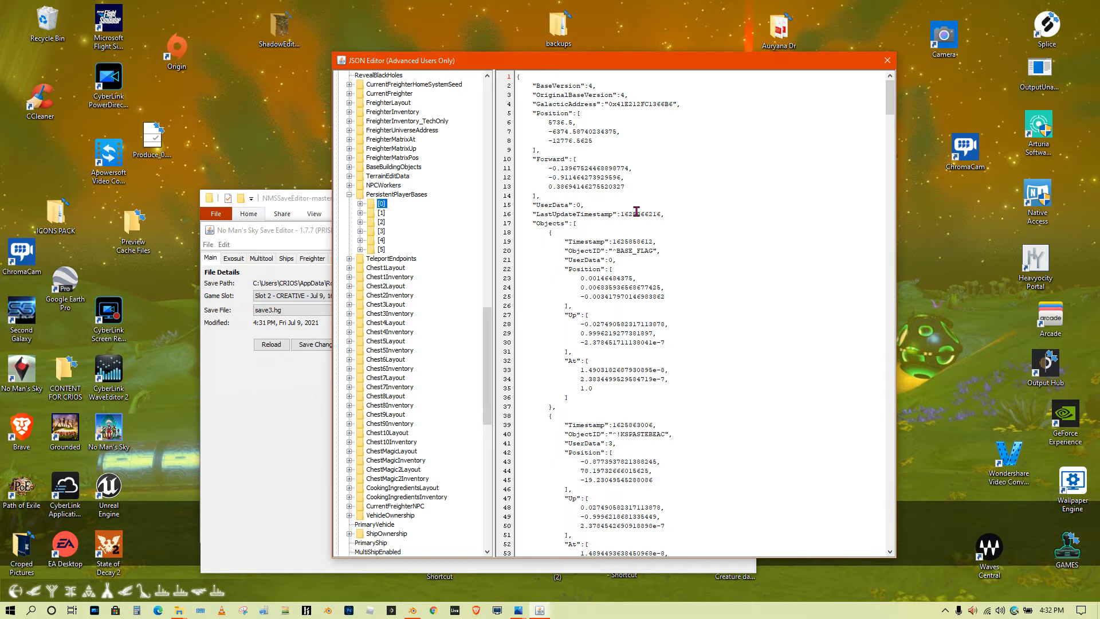
pyautogui.hotkey('ctrl', 'a')
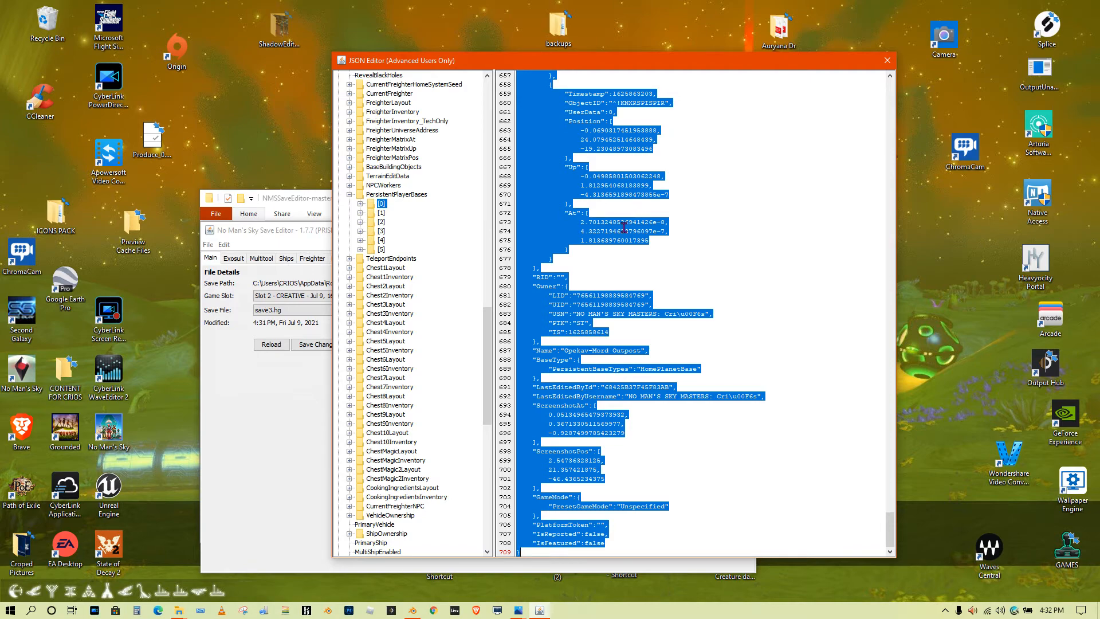
# Switch to Blender and delete the four diagonal arms and both horizontal arms of the ring, leaving the vertical stack.
pyautogui.click(412, 610)
pyautogui.moveTo(527, 227); pyautogui.dragTo(711, 236, button='middle')
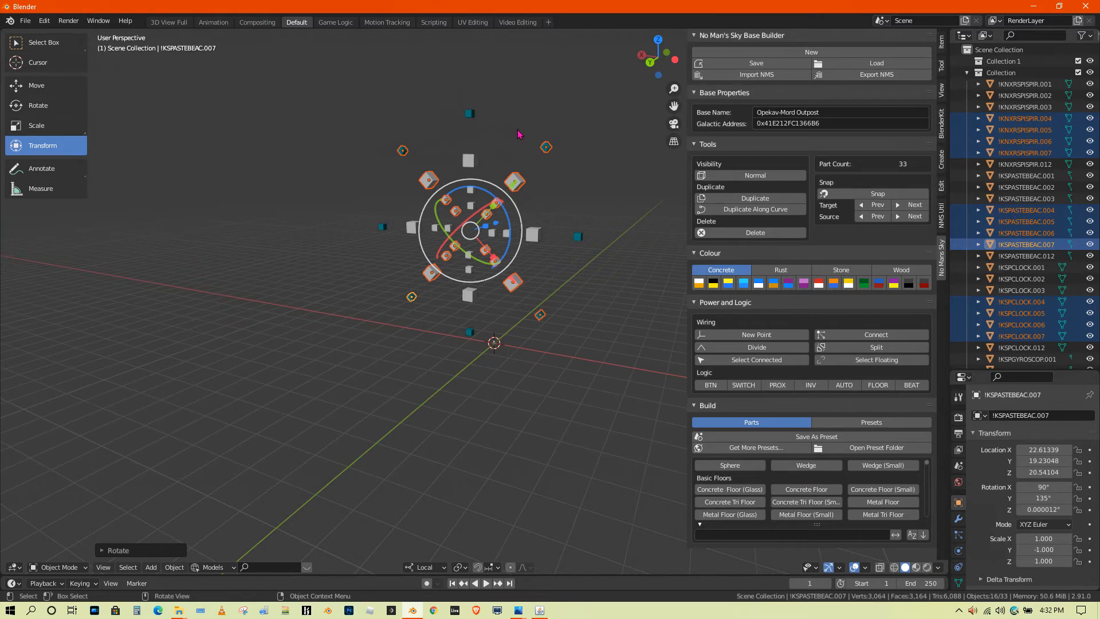
pyautogui.moveTo(526, 132); pyautogui.dragTo(561, 117, button='middle')
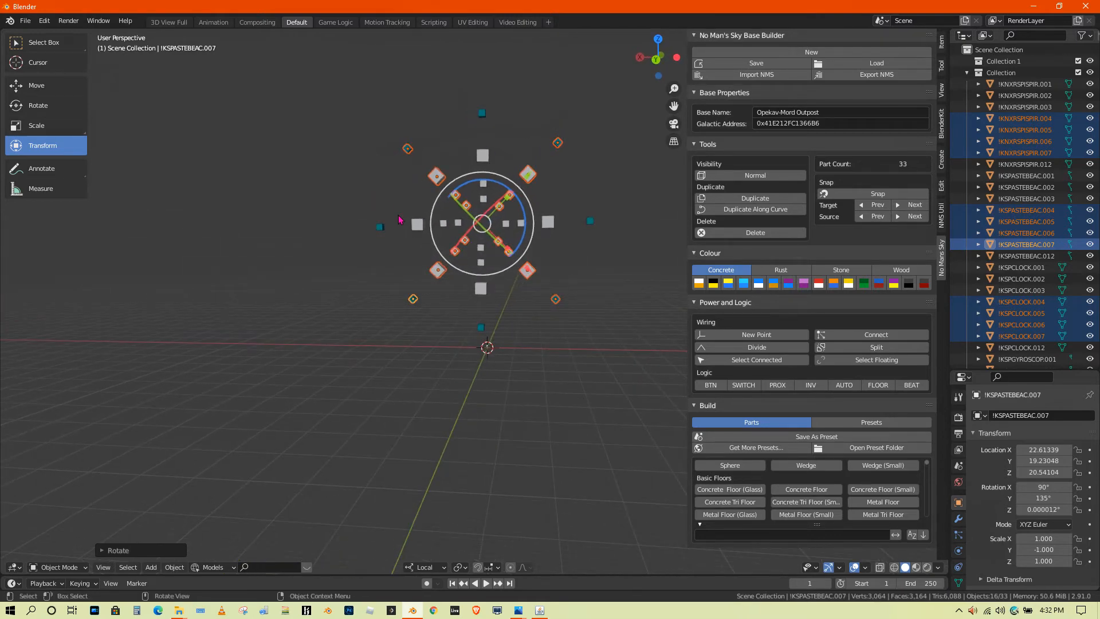
pyautogui.hotkey('alt', 'a')
pyautogui.press('c')
pyautogui.moveTo(395, 283)
pyautogui.mouseDown()
pyautogui.moveTo(418, 246)
pyautogui.moveTo(406, 221)
pyautogui.moveTo(427, 198)
pyautogui.moveTo(413, 212)
pyautogui.mouseUp()
pyautogui.moveTo(644, 369)
pyautogui.mouseDown()
pyautogui.moveTo(577, 267)
pyautogui.moveTo(562, 194)
pyautogui.mouseUp()
pyautogui.rightClick(579, 197)
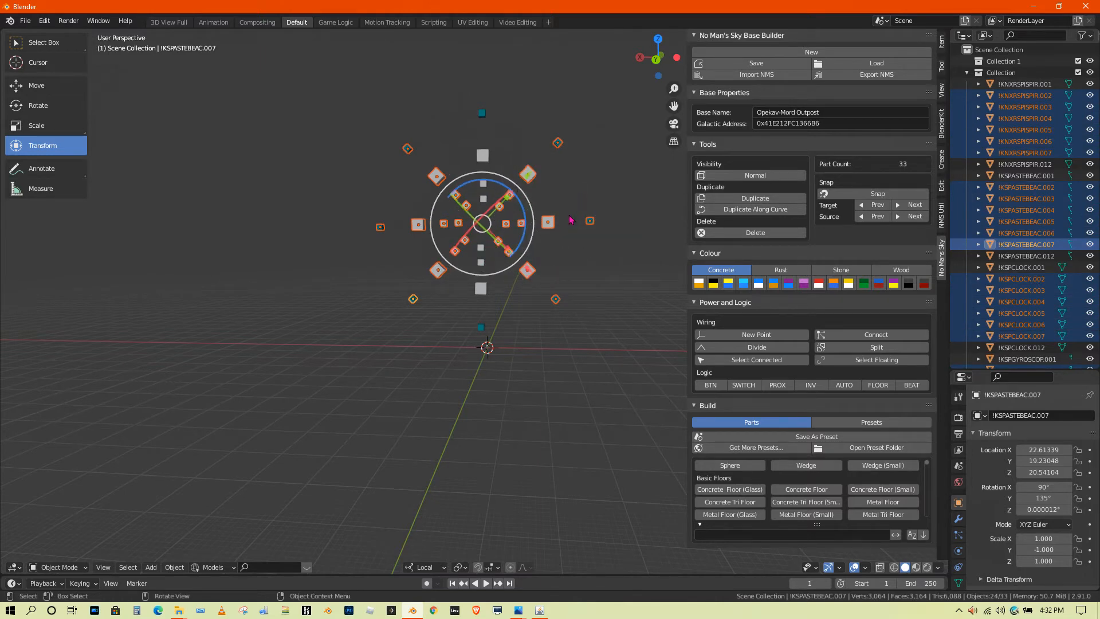
pyautogui.press('Delete')
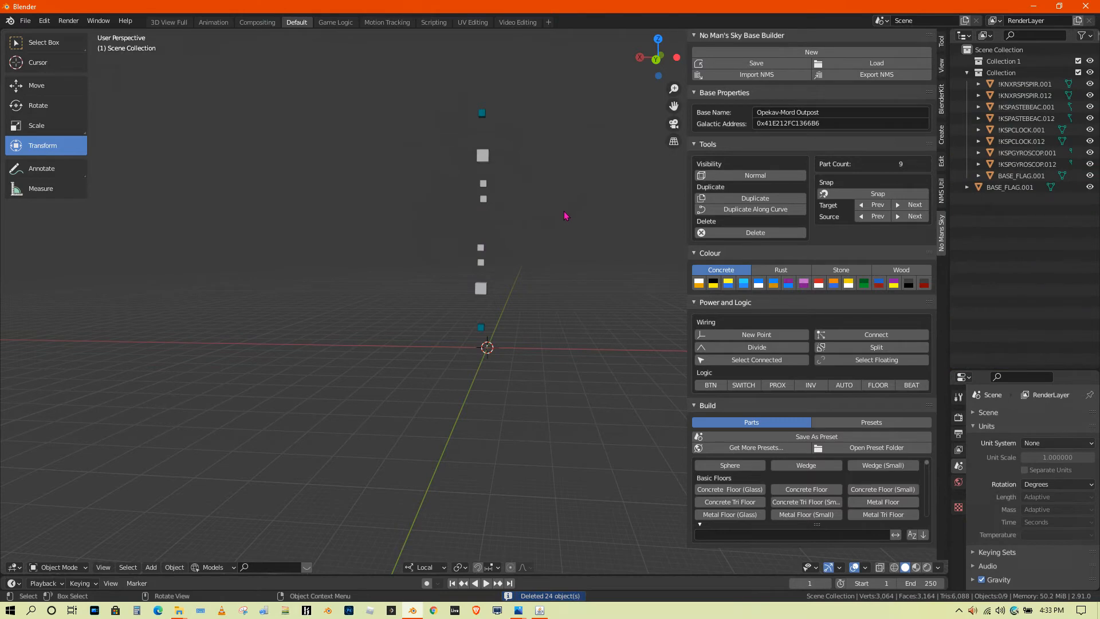
# Select the upper four parts of the vertical stack and raise them about 4.3 units along Z.
pyautogui.press('c')
pyautogui.moveTo(484, 100); pyautogui.dragTo(481, 160)
pyautogui.rightClick(455, 119)
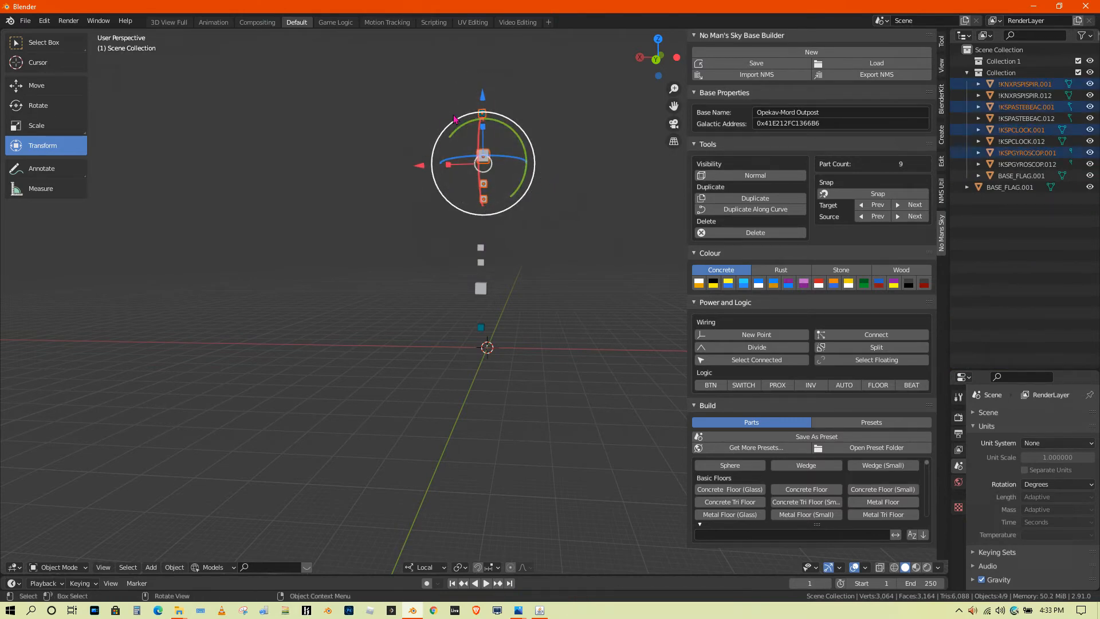
pyautogui.moveTo(483, 96); pyautogui.dragTo(491, 79)
pyautogui.moveTo(490, 80); pyautogui.dragTo(471, 175, button='middle')
pyautogui.moveTo(487, 100); pyautogui.dragTo(478, 100, button='middle')
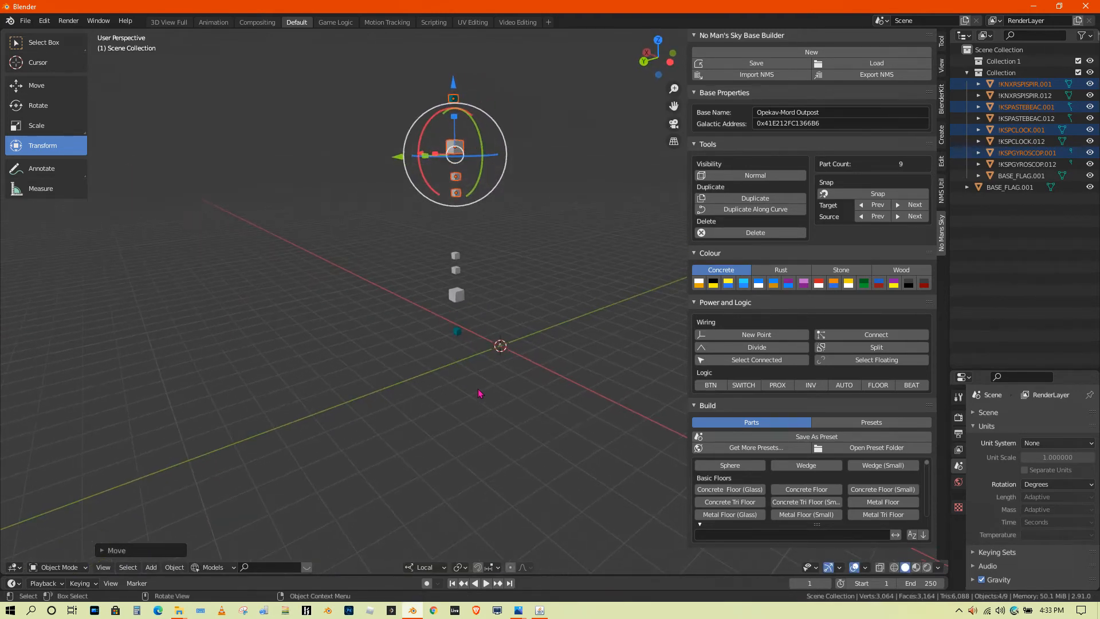
# Move the topmost !KSPASTEBEAC.001 farther up and the lowest !KSPASTEBEAC.012 down to Z about 7.42.
pyautogui.click(458, 335)
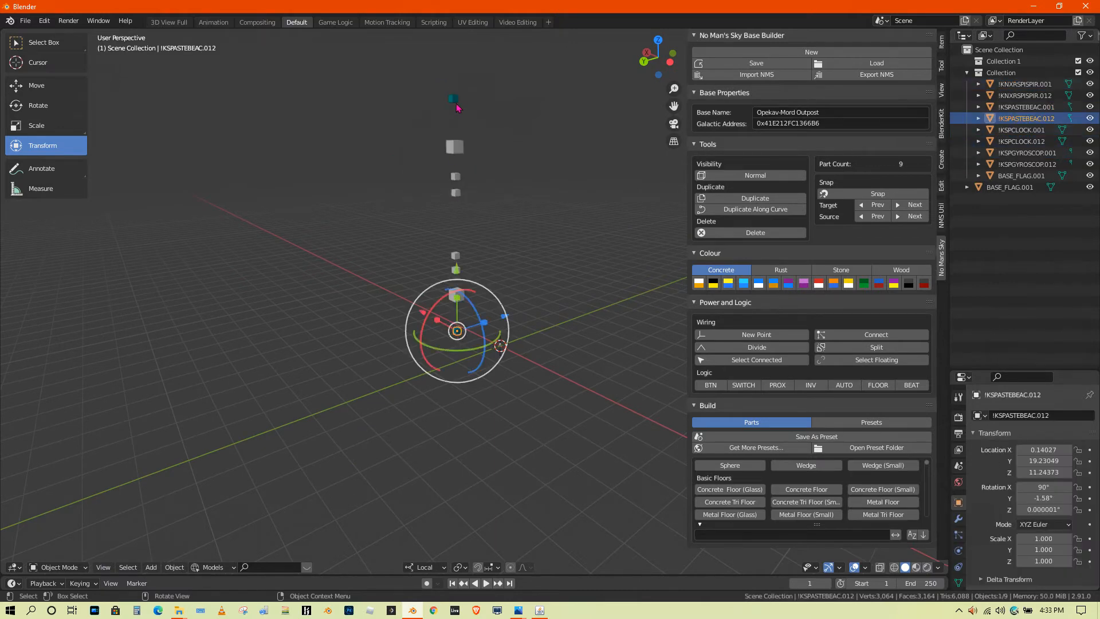
pyautogui.click(454, 102)
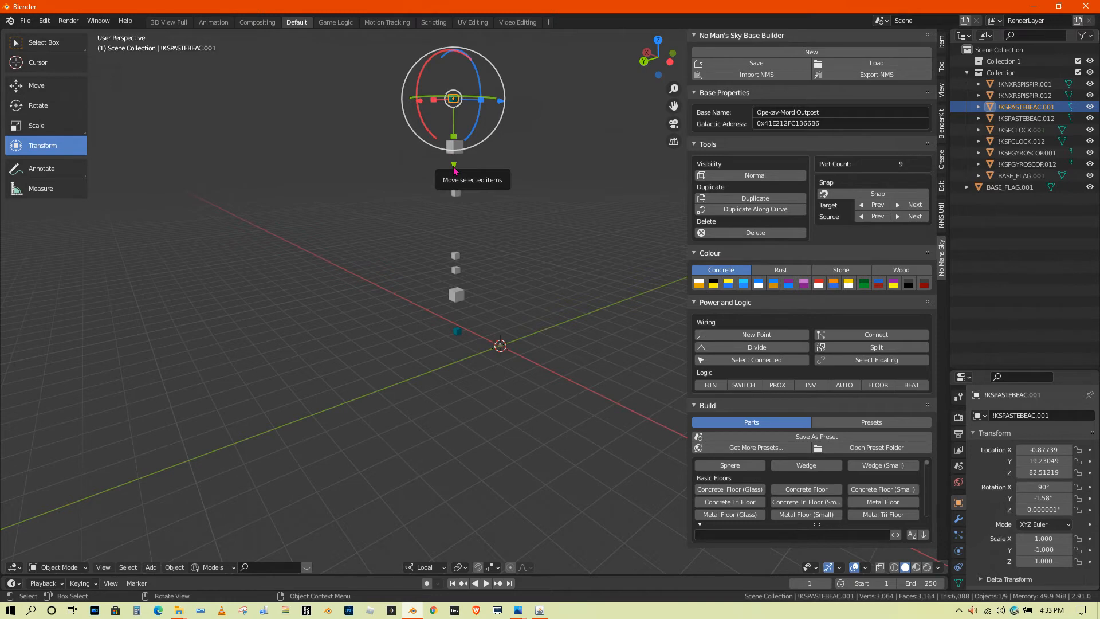
pyautogui.moveTo(455, 170); pyautogui.dragTo(461, 158)
pyautogui.click(458, 331)
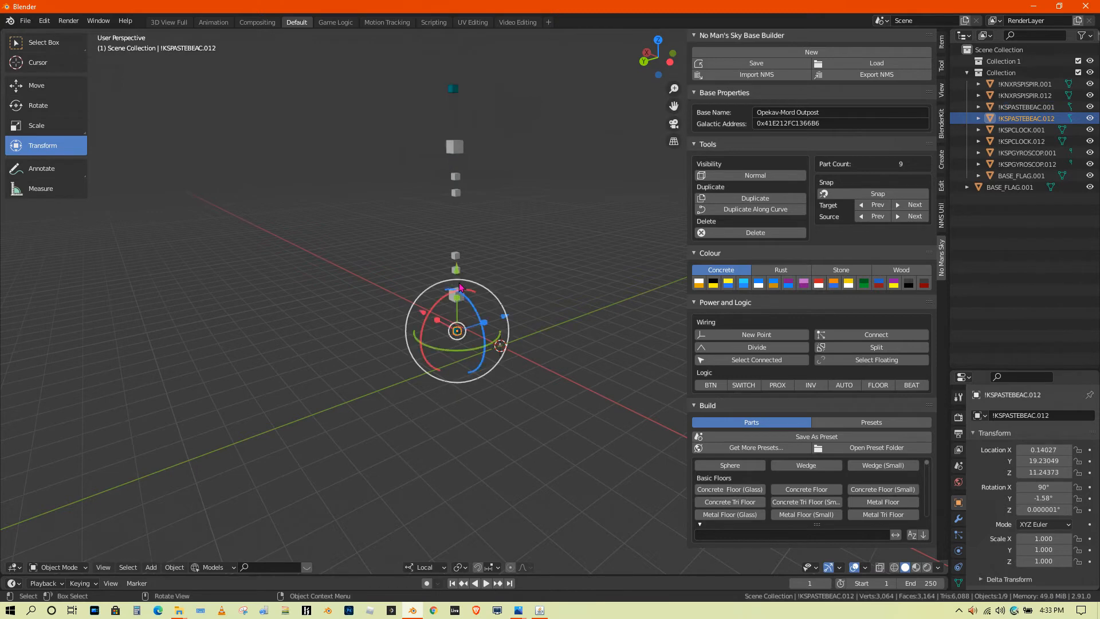
pyautogui.moveTo(461, 268); pyautogui.dragTo(464, 281)
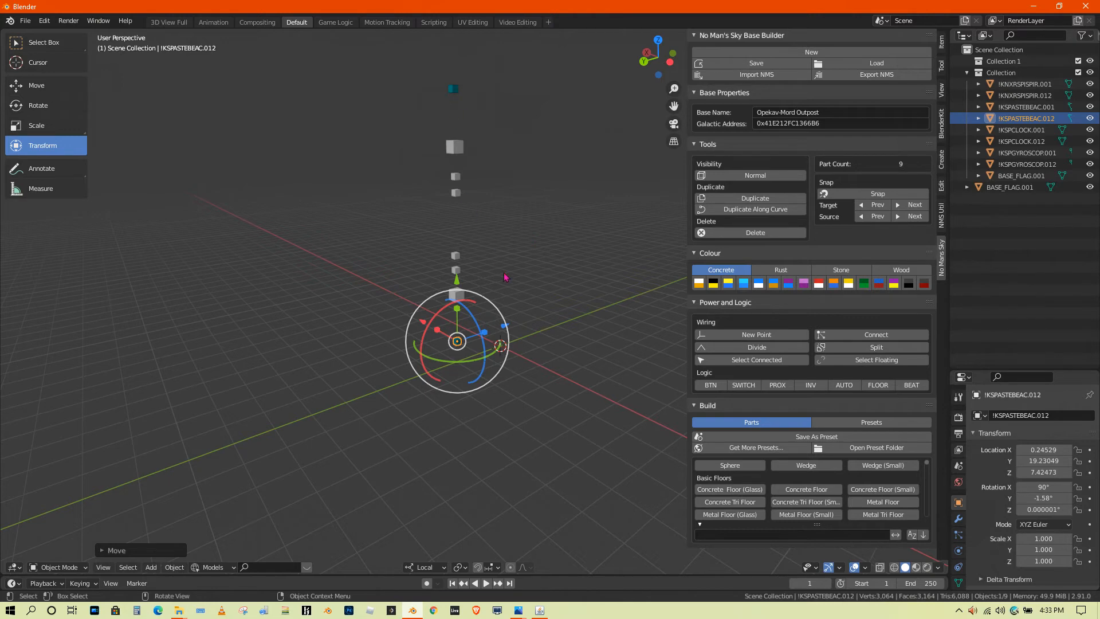
# Make a linked duplicate of the eight-part vertical stack and rotate it into a horizontal arm with Y rotation -90°.
pyautogui.moveTo(565, 258); pyautogui.dragTo(894, 228, button='middle')
pyautogui.press('c')
pyautogui.moveTo(523, 258)
pyautogui.mouseDown()
pyautogui.moveTo(528, 137)
pyautogui.moveTo(543, 329)
pyautogui.moveTo(570, 388)
pyautogui.mouseUp()
pyautogui.rightClick(569, 388)
pyautogui.moveTo(570, 388); pyautogui.dragTo(658, 361, button='middle')
pyautogui.moveTo(611, 277); pyautogui.dragTo(619, 273, button='middle')
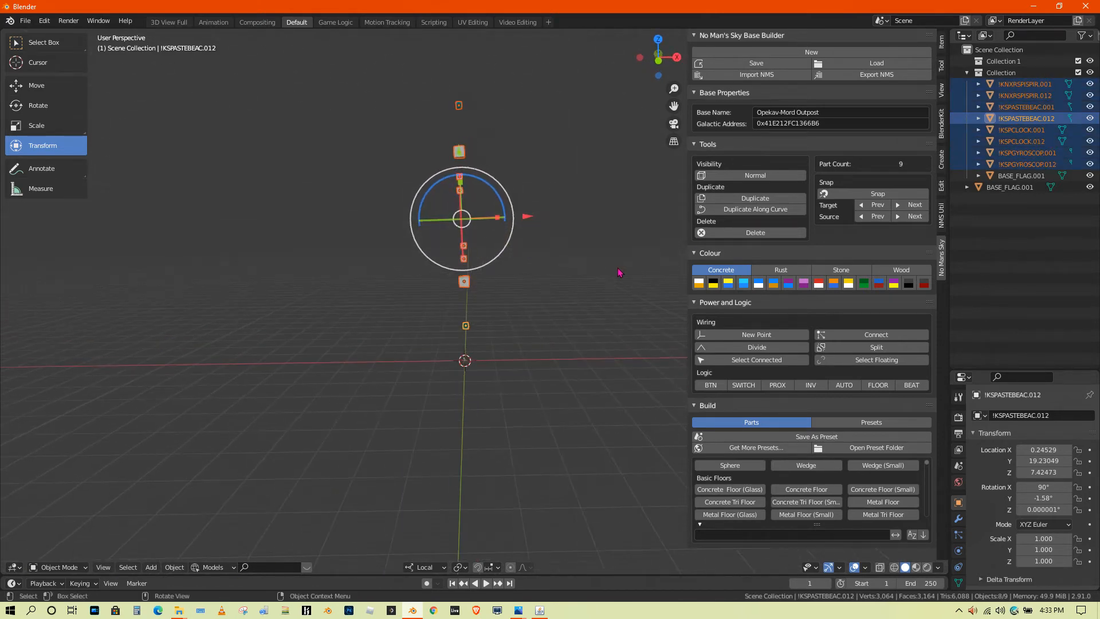
pyautogui.hotkey('alt', 'd')
pyautogui.rightClick(537, 182)
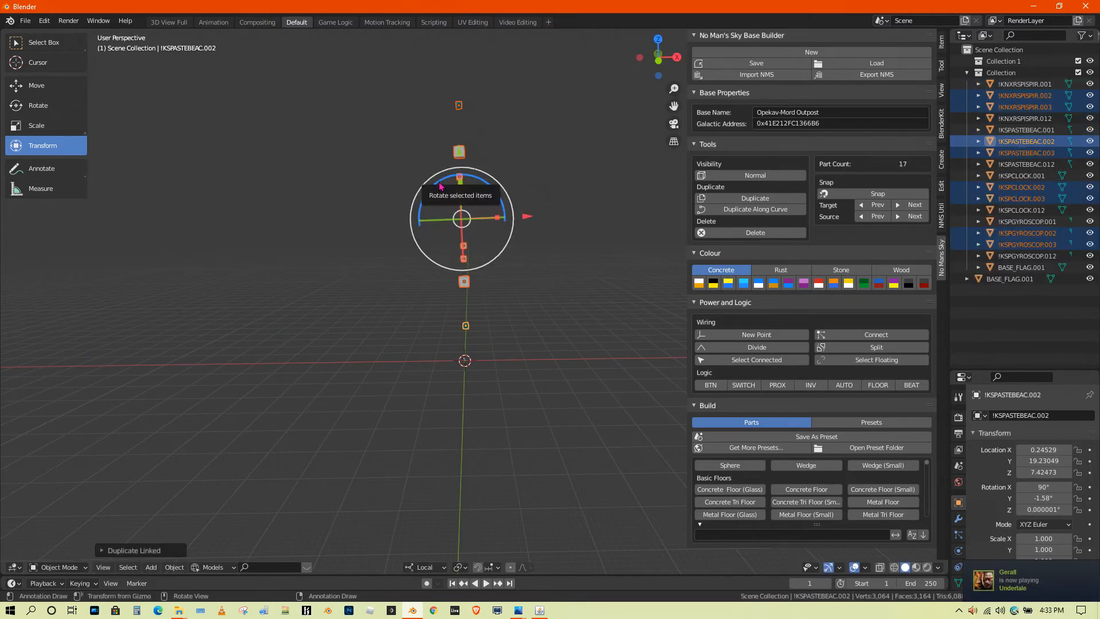
pyautogui.moveTo(442, 185); pyautogui.dragTo(214, 372)
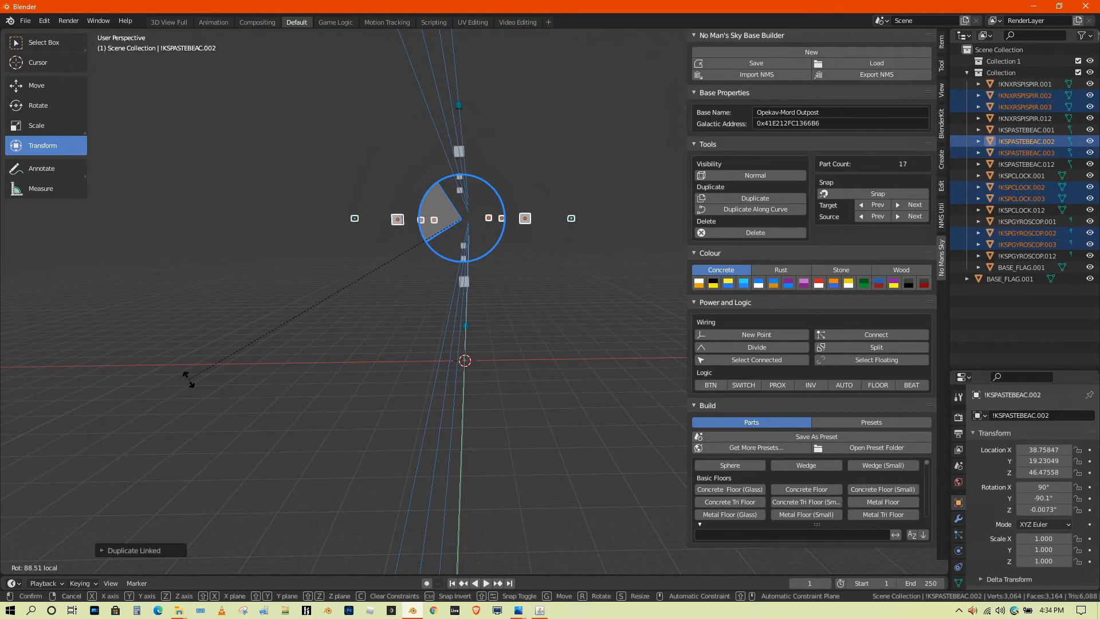
pyautogui.moveTo(188, 380); pyautogui.dragTo(189, 381)
pyautogui.scroll(-1, 459, 212)
pyautogui.moveTo(474, 201)
pyautogui.mouseDown(button='middle')
pyautogui.moveTo(486, 229)
pyautogui.moveTo(477, 201)
pyautogui.mouseUp(button='middle')
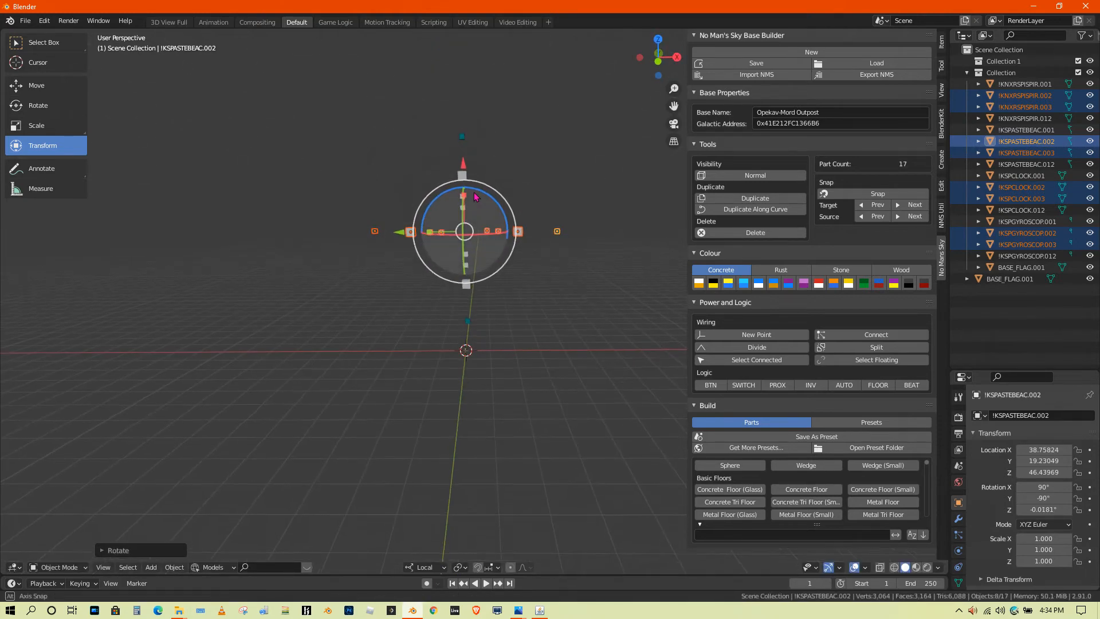
# Make a linked duplicate of the vertical and horizontal arms and rotate it about 45° to form the diagonal arms.
pyautogui.press('c')
pyautogui.moveTo(466, 160); pyautogui.dragTo(473, 268)
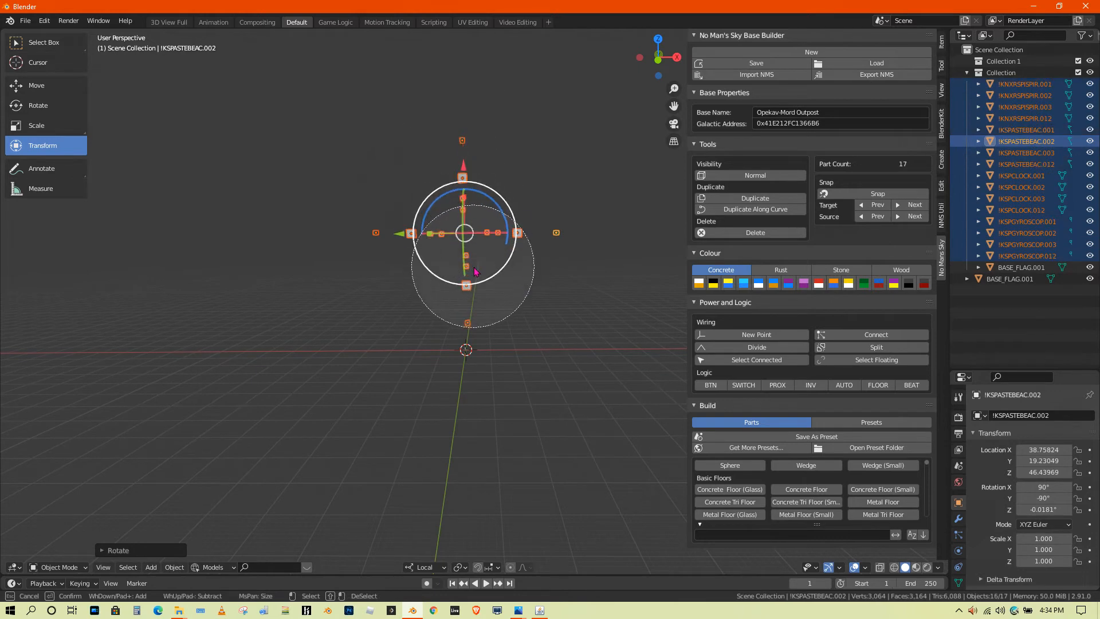
pyautogui.press('Escape')
pyautogui.hotkey('alt', 'd')
pyautogui.press('Escape')
pyautogui.press('r')
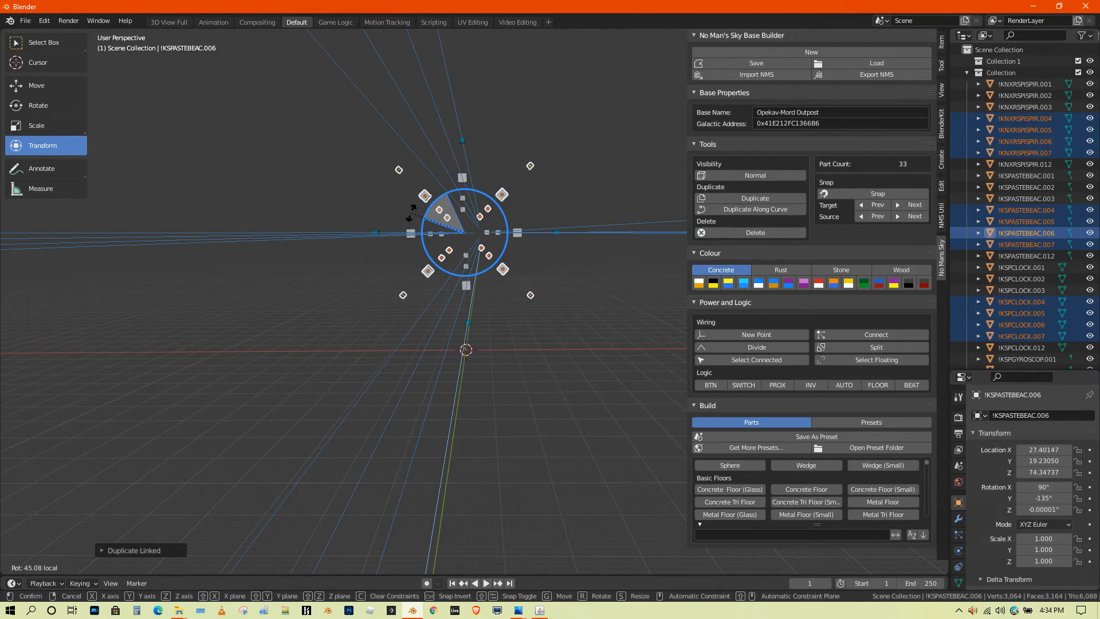
pyautogui.click(411, 213)
pyautogui.moveTo(410, 213); pyautogui.dragTo(468, 222, button='middle')
# Select all ring parts, set the transform orientation to Global, and raise the ring about 15.4 units along Z.
pyautogui.press('c')
pyautogui.moveTo(515, 184)
pyautogui.mouseDown()
pyautogui.moveTo(538, 251)
pyautogui.moveTo(527, 332)
pyautogui.mouseUp()
pyautogui.press('Escape')
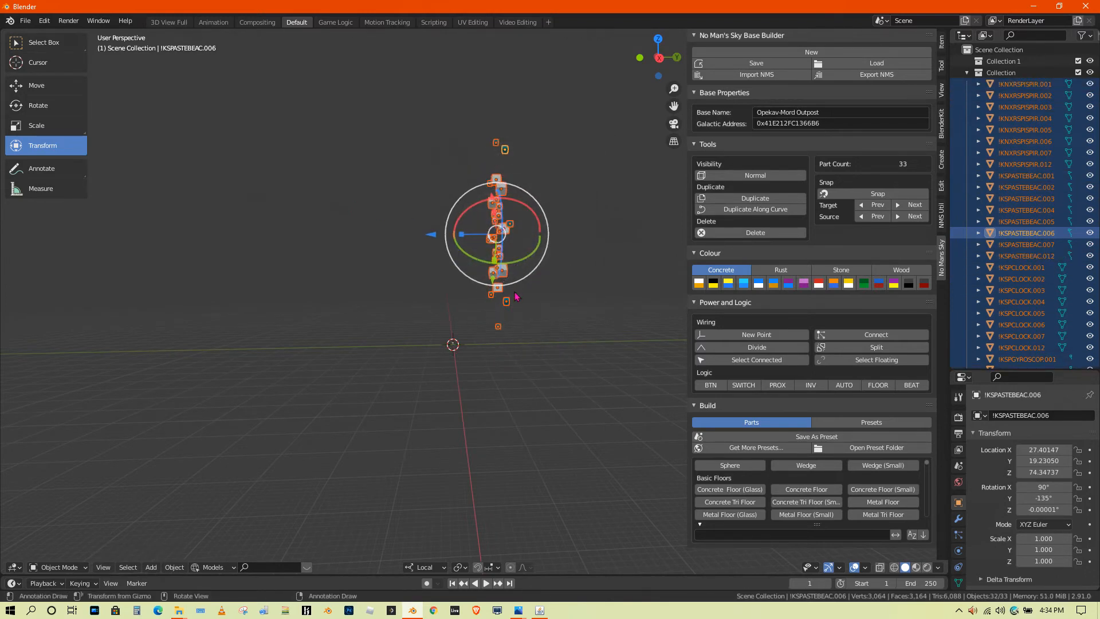
pyautogui.moveTo(491, 280); pyautogui.dragTo(489, 256)
pyautogui.rightClick(489, 256)
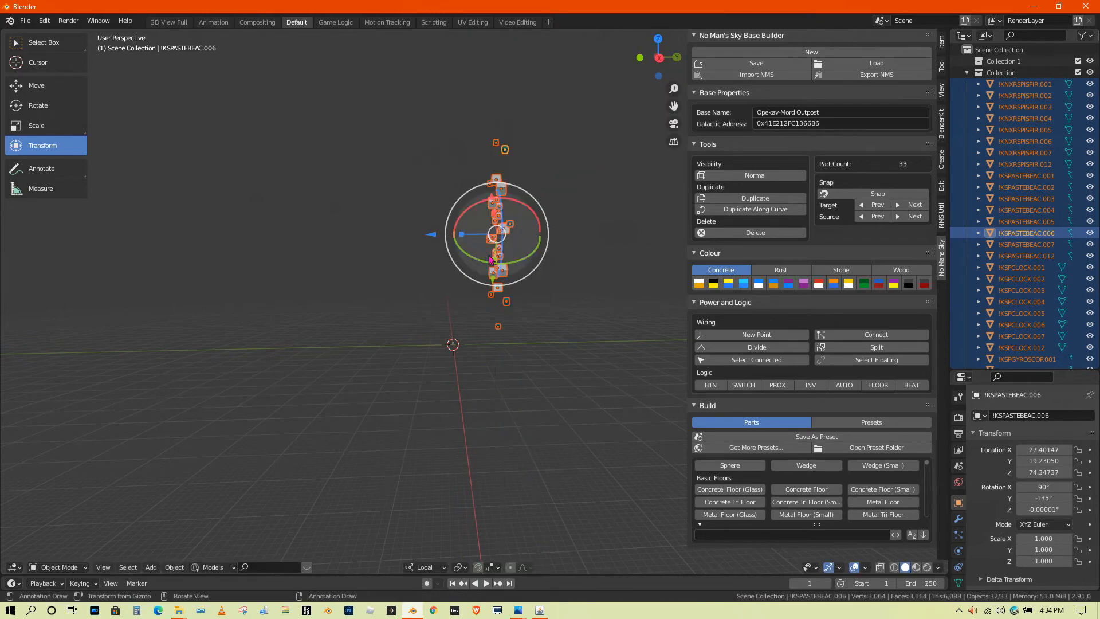
pyautogui.click(436, 568)
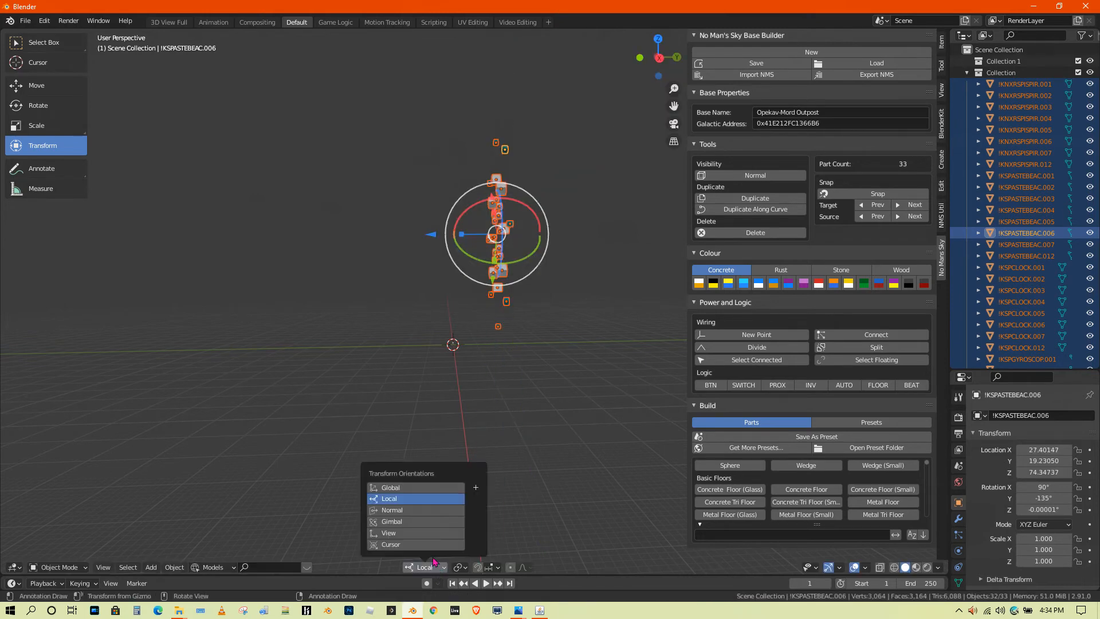
pyautogui.click(402, 488)
pyautogui.moveTo(498, 169); pyautogui.dragTo(498, 131)
pyautogui.moveTo(498, 131); pyautogui.dragTo(521, 179, button='middle')
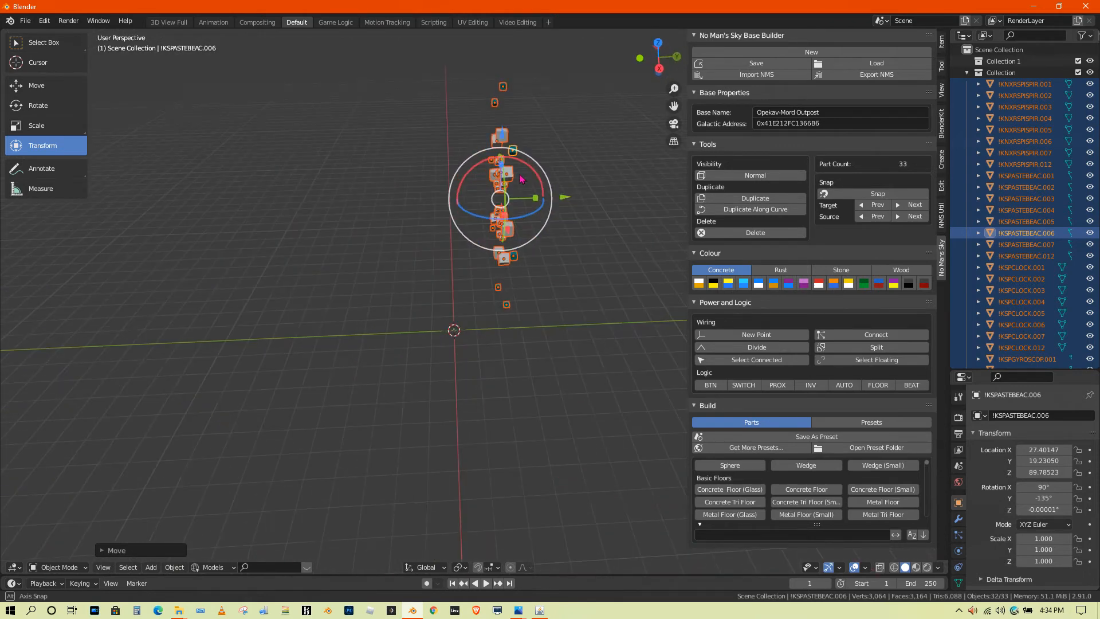
# Add a Metal Floor at the base flag and move it to the ring's centre at about Y 19.77, Z 60.56.
pyautogui.click(456, 331)
pyautogui.moveTo(498, 404); pyautogui.dragTo(496, 346, button='middle')
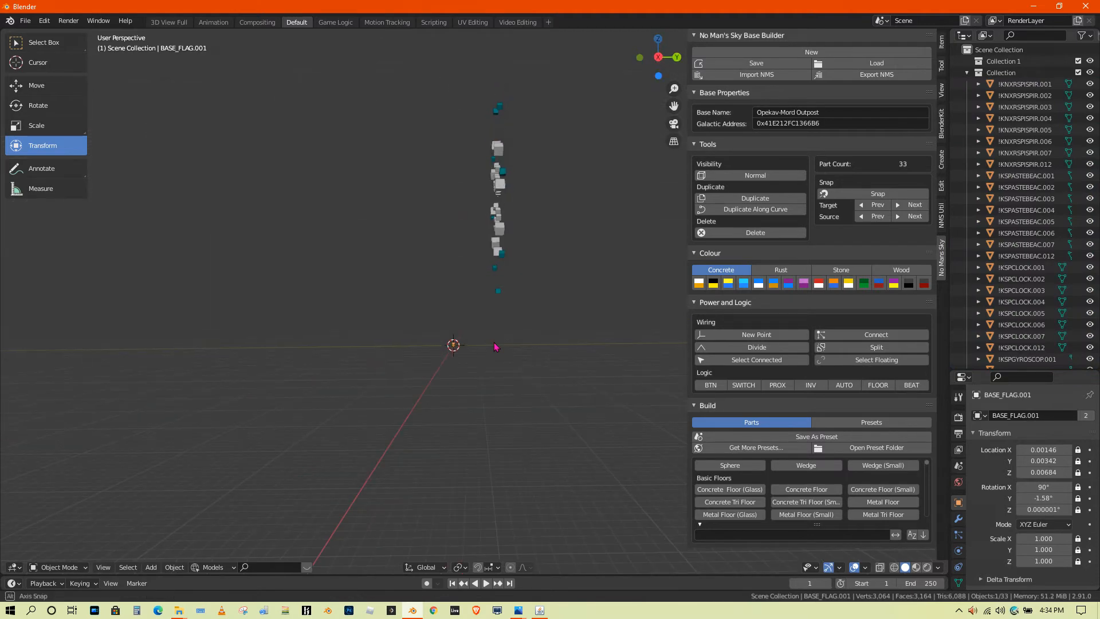
pyautogui.moveTo(497, 346); pyautogui.dragTo(512, 364, button='middle')
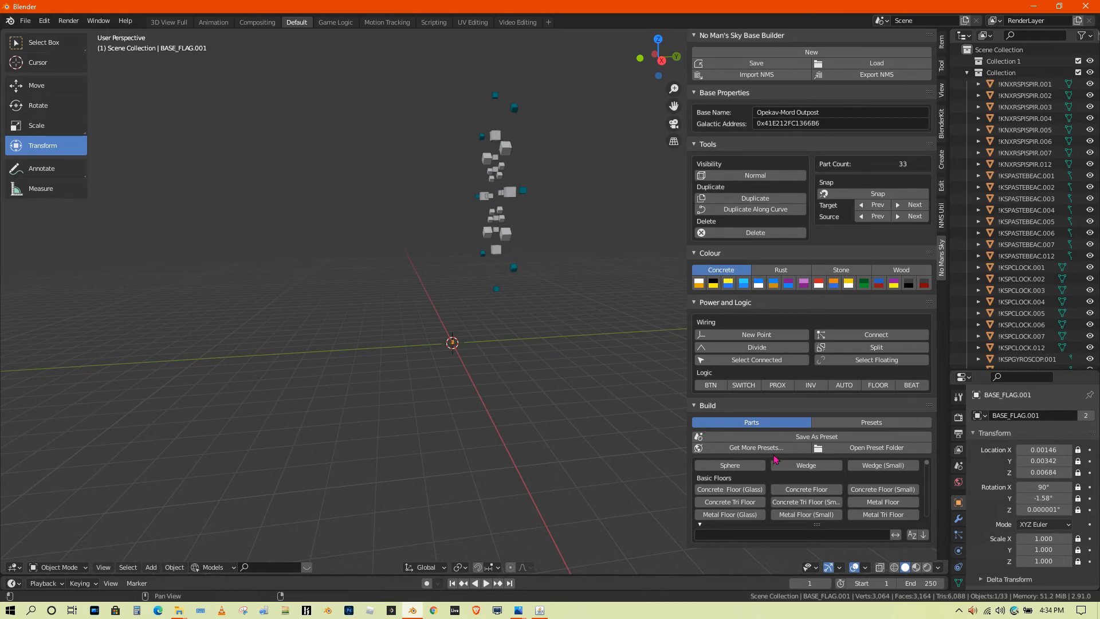
pyautogui.moveTo(421, 419); pyautogui.dragTo(541, 380, button='middle')
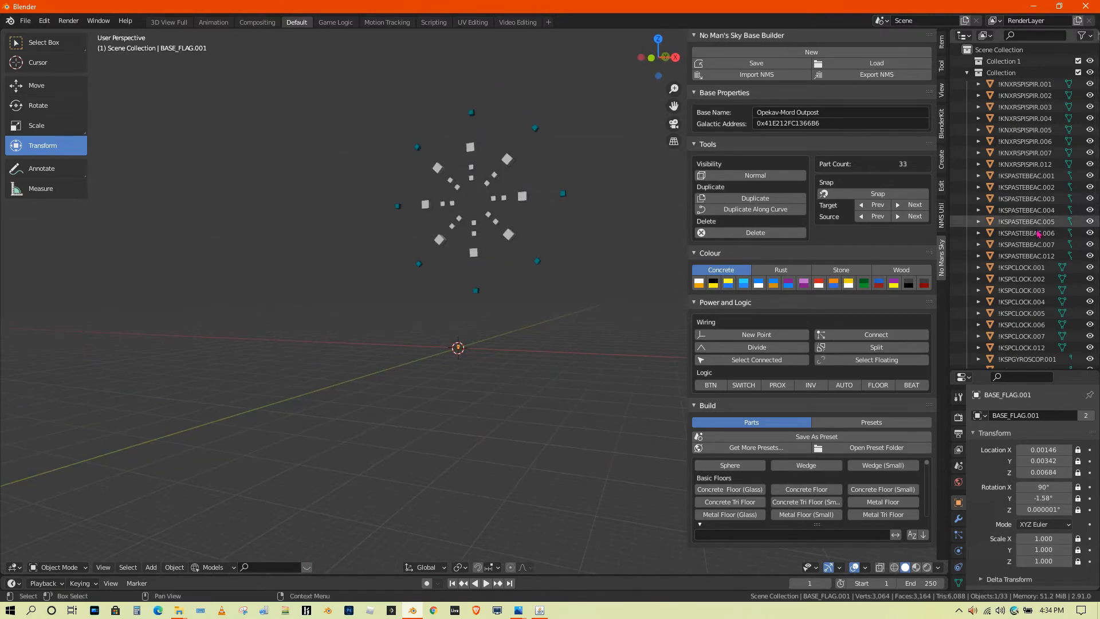
pyautogui.moveTo(505, 400); pyautogui.dragTo(401, 418, button='middle')
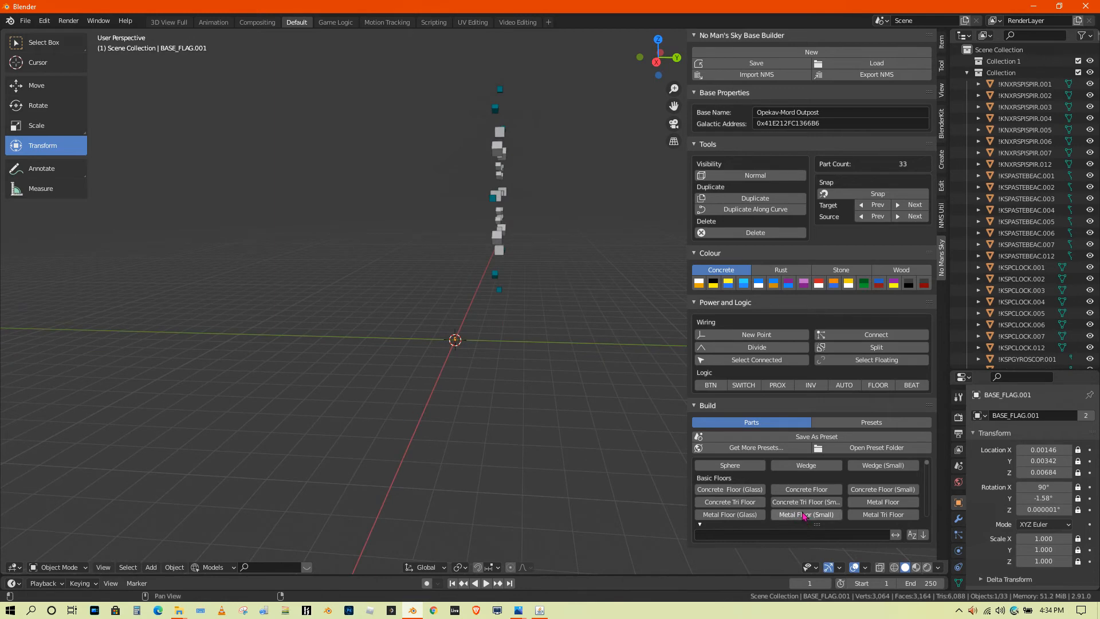
pyautogui.click(883, 502)
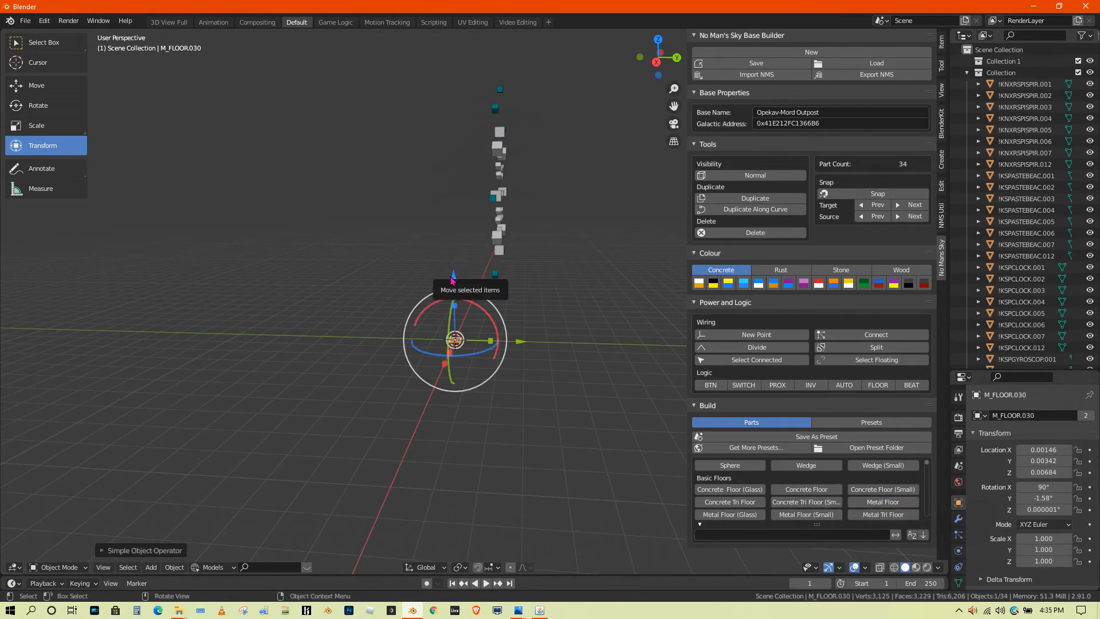
pyautogui.moveTo(453, 279); pyautogui.dragTo(460, 123)
pyautogui.moveTo(518, 185); pyautogui.dragTo(564, 200)
pyautogui.moveTo(565, 186)
pyautogui.mouseDown(button='middle')
pyautogui.moveTo(526, 187)
pyautogui.moveTo(465, 156)
pyautogui.mouseUp(button='middle')
pyautogui.moveTo(481, 123); pyautogui.dragTo(481, 136)
# Scale the metal floor at the ring's centre up uniformly to about 1.863.
pyautogui.moveTo(488, 143); pyautogui.dragTo(641, 198, button='middle')
pyautogui.press('s')
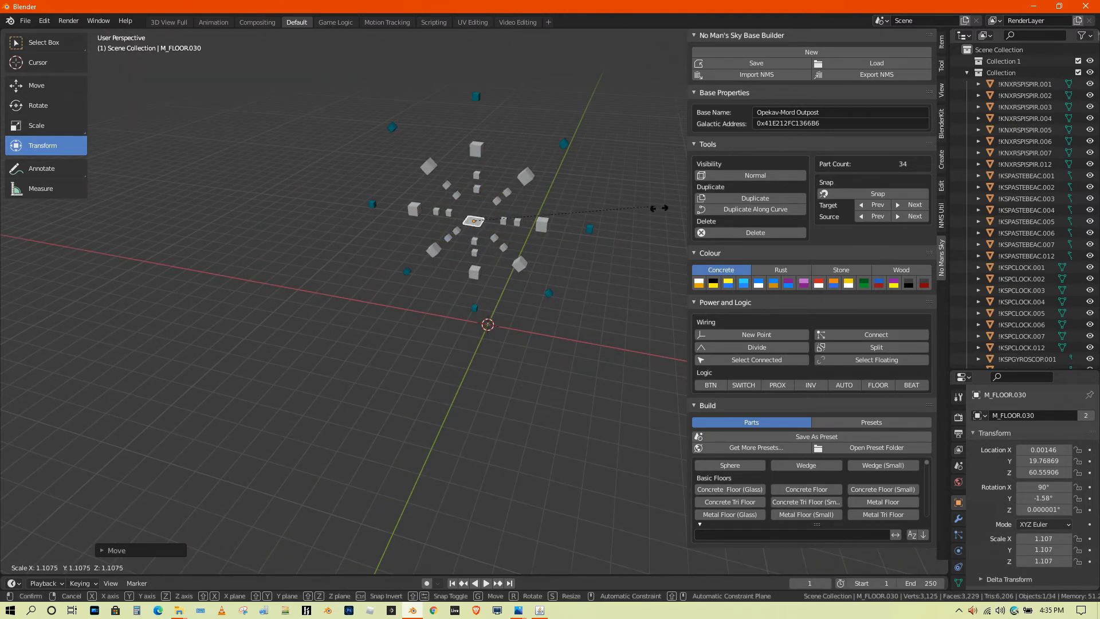
pyautogui.click(780, 262)
pyautogui.moveTo(507, 251); pyautogui.dragTo(479, 267, button='middle')
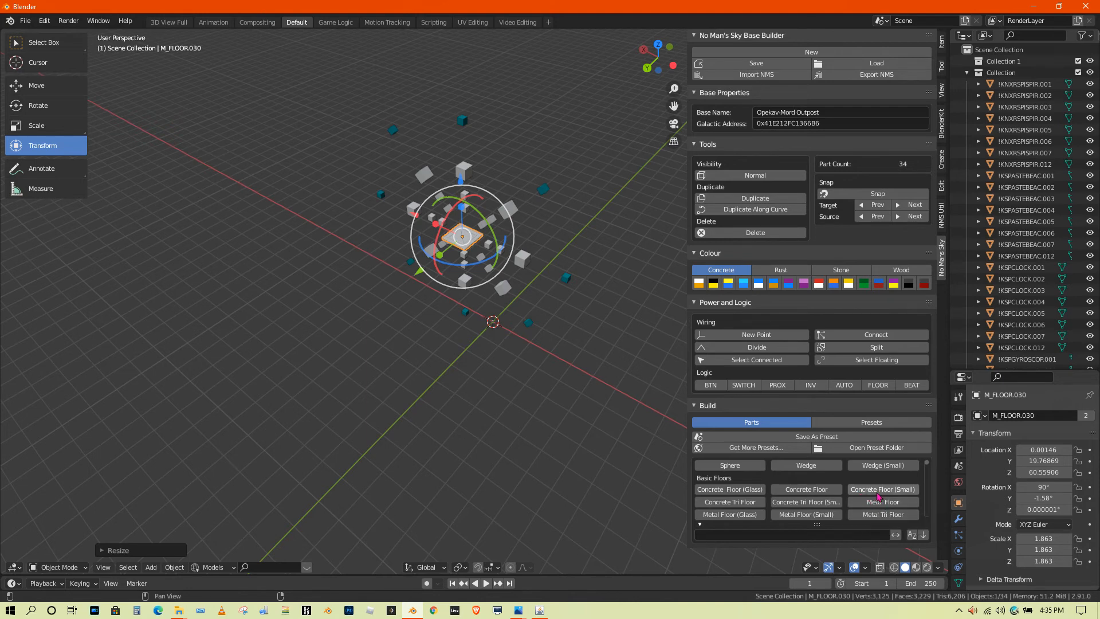
# Extend a walkway from the scaled floor with five Metal Floor (Glass) parts and delete the starting floor M_FLOOR.030.
pyautogui.click(732, 514)
pyautogui.click(732, 515)
pyautogui.click(732, 515)
pyautogui.click(732, 515)
pyautogui.click(731, 515)
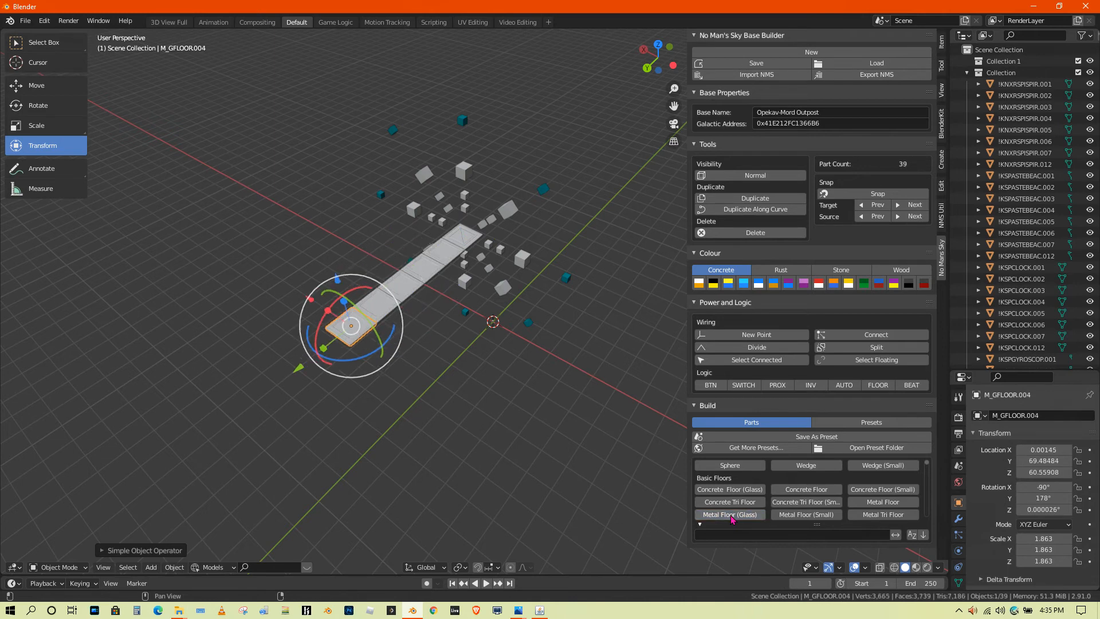
pyautogui.click(470, 239)
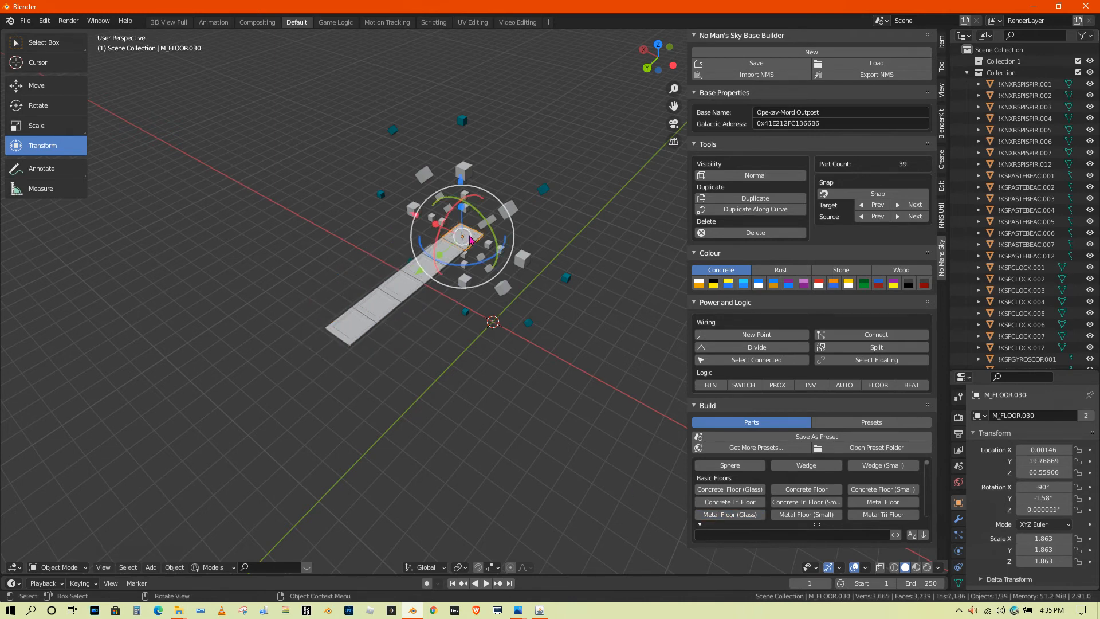
pyautogui.press('Delete')
# Make a linked duplicate of the whole ring and offset it along Y towards the glass walkway.
pyautogui.moveTo(470, 240); pyautogui.dragTo(399, 205, button='middle')
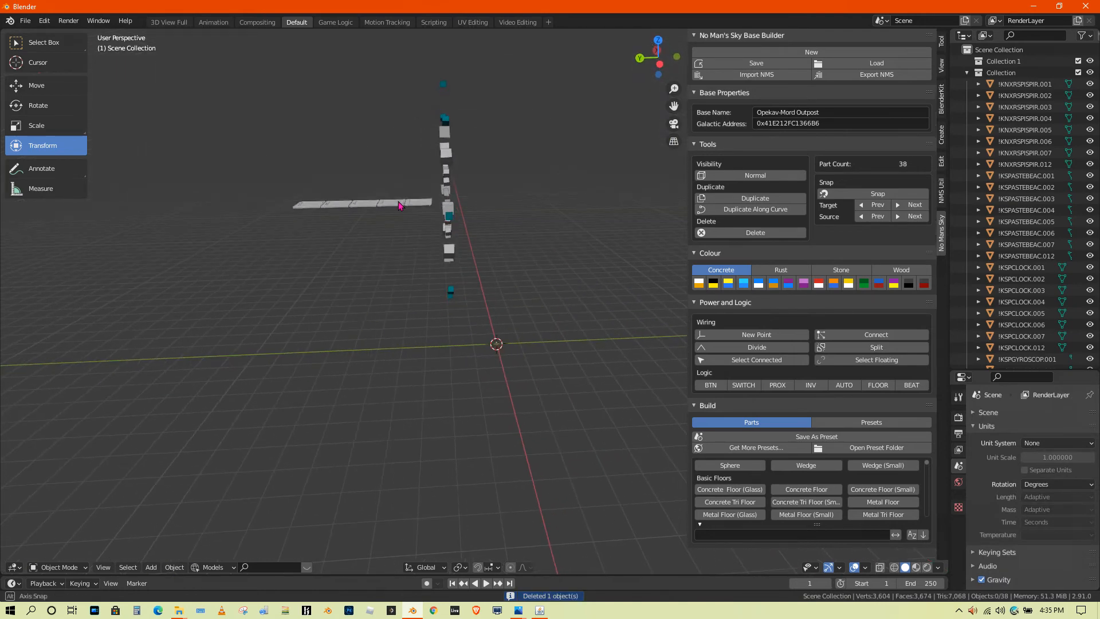
pyautogui.press('c')
pyautogui.moveTo(481, 112)
pyautogui.mouseDown()
pyautogui.moveTo(474, 163)
pyautogui.moveTo(485, 174)
pyautogui.moveTo(466, 188)
pyautogui.moveTo(481, 263)
pyautogui.mouseUp()
pyautogui.rightClick(496, 269)
pyautogui.hotkey('alt', 'd')
pyautogui.press('Escape')
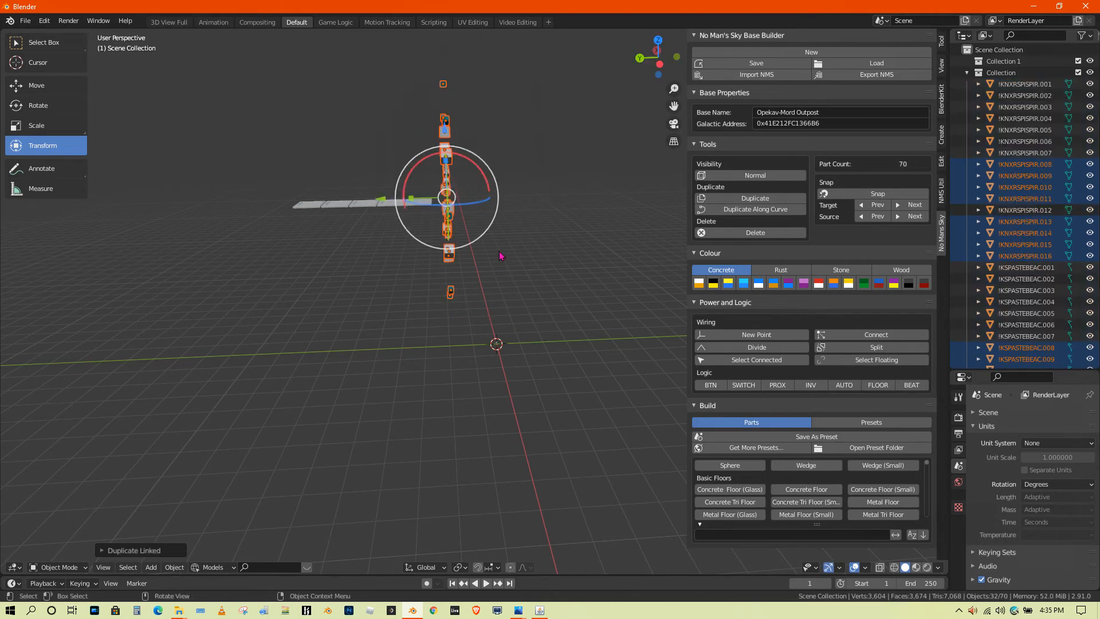
pyautogui.moveTo(381, 205); pyautogui.dragTo(356, 217)
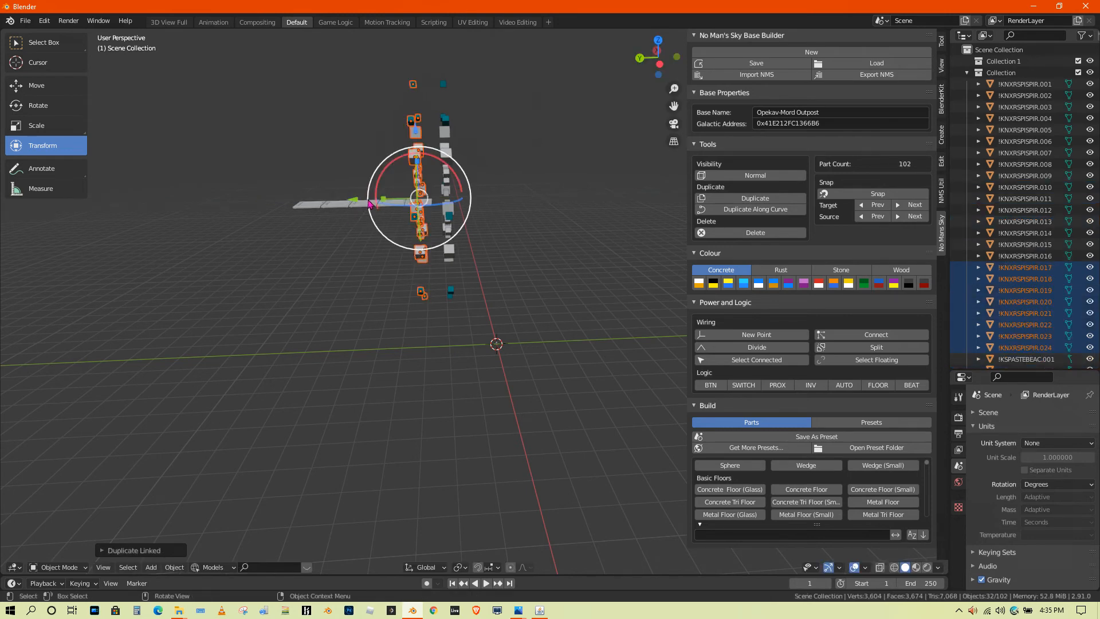
# Make two more linked duplicates of the ring, each about 13 units farther along Y over the walkway.
pyautogui.hotkey('alt', 'd')
pyautogui.press('y')
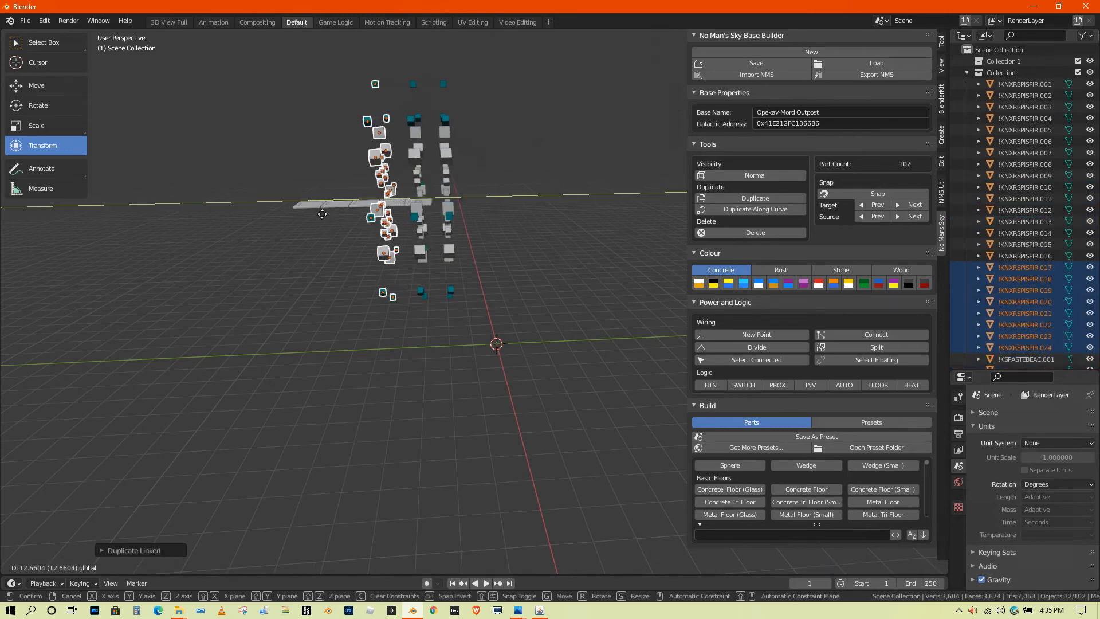
pyautogui.click(319, 215)
pyautogui.press('alt')
pyautogui.hotkey('alt', 'd')
pyautogui.press('g')
pyautogui.press('y')
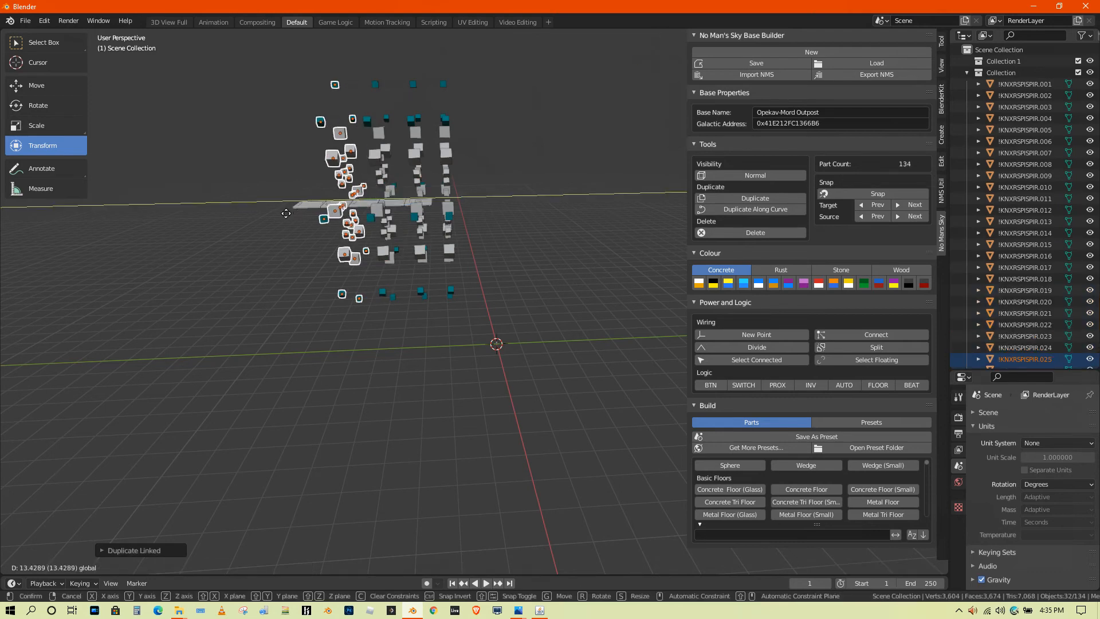
pyautogui.click(350, 239)
pyautogui.moveTo(349, 239); pyautogui.dragTo(431, 246, button='middle')
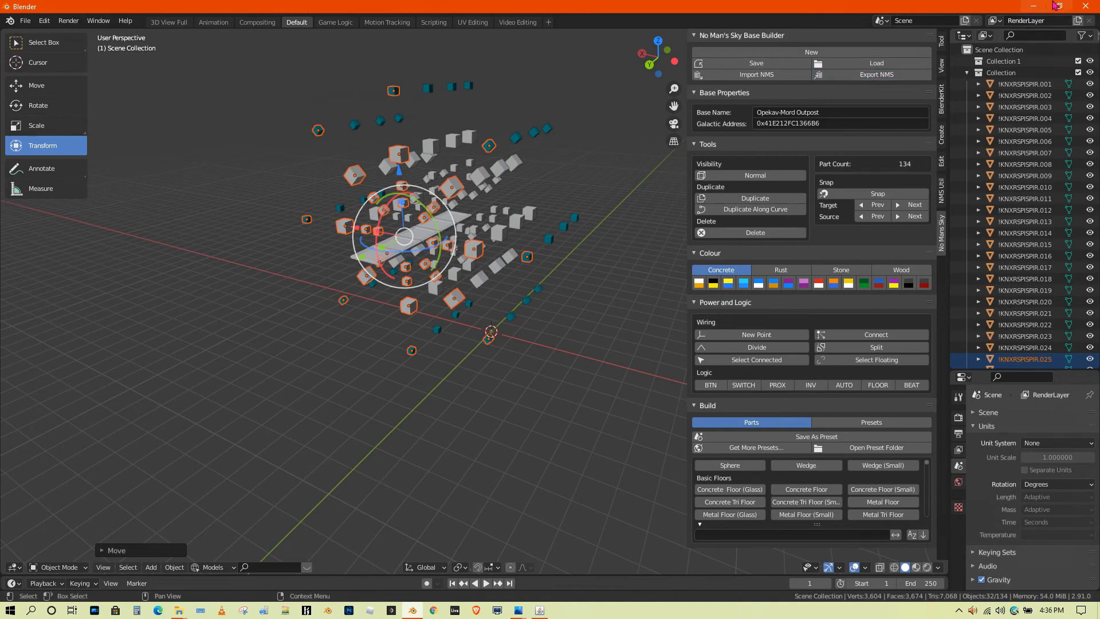
# Switch to the save editor, replace the entire PersistentPlayerBases [0] JSON with the copied base data, and close both editor windows.
pyautogui.click(1033, 6)
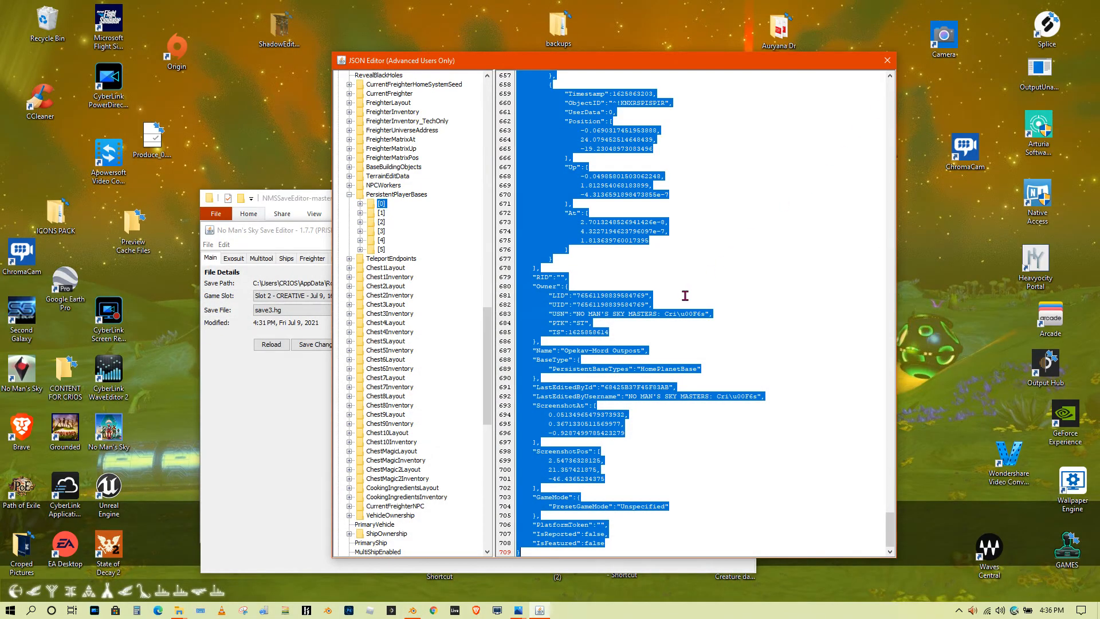
pyautogui.press('Delete')
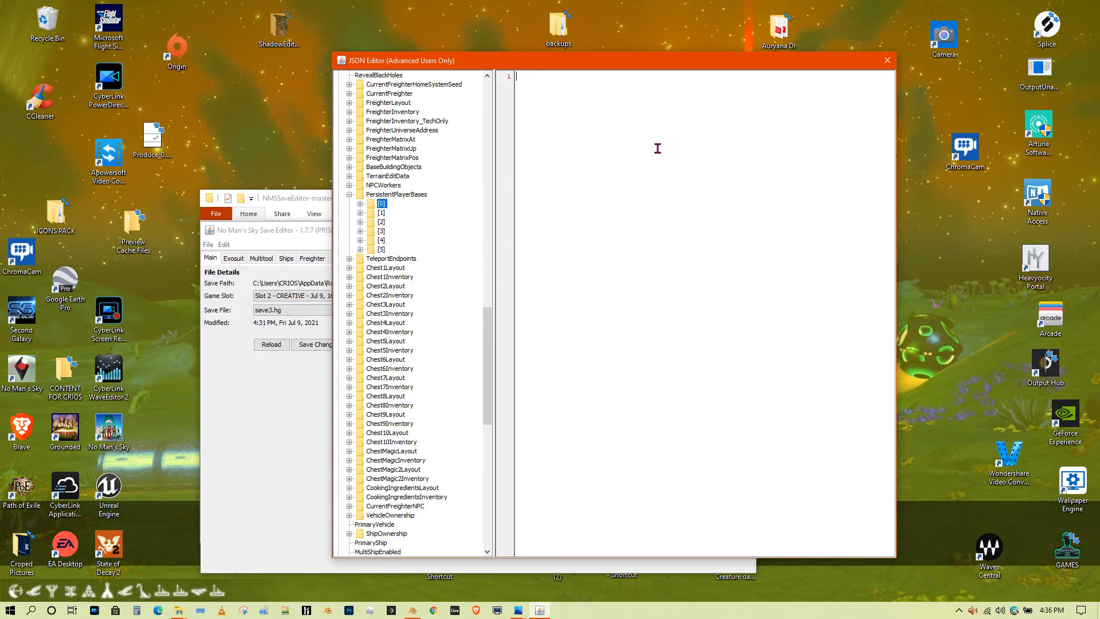
pyautogui.hotkey('ctrl', 'v')
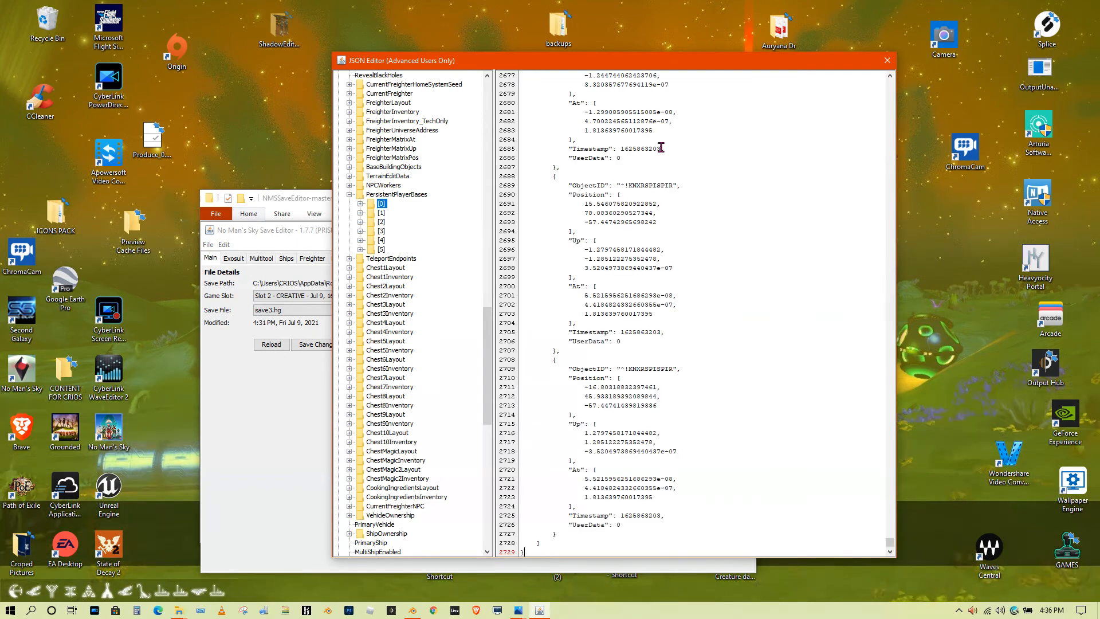
pyautogui.click(887, 61)
pyautogui.click(596, 325)
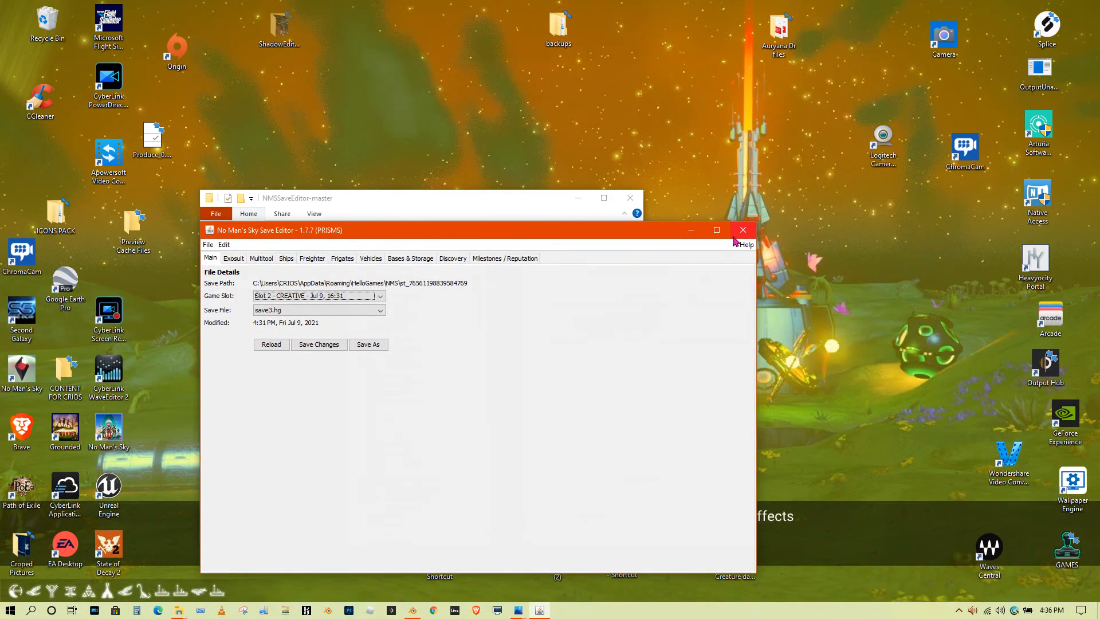
pyautogui.click(742, 231)
pyautogui.click(455, 417)
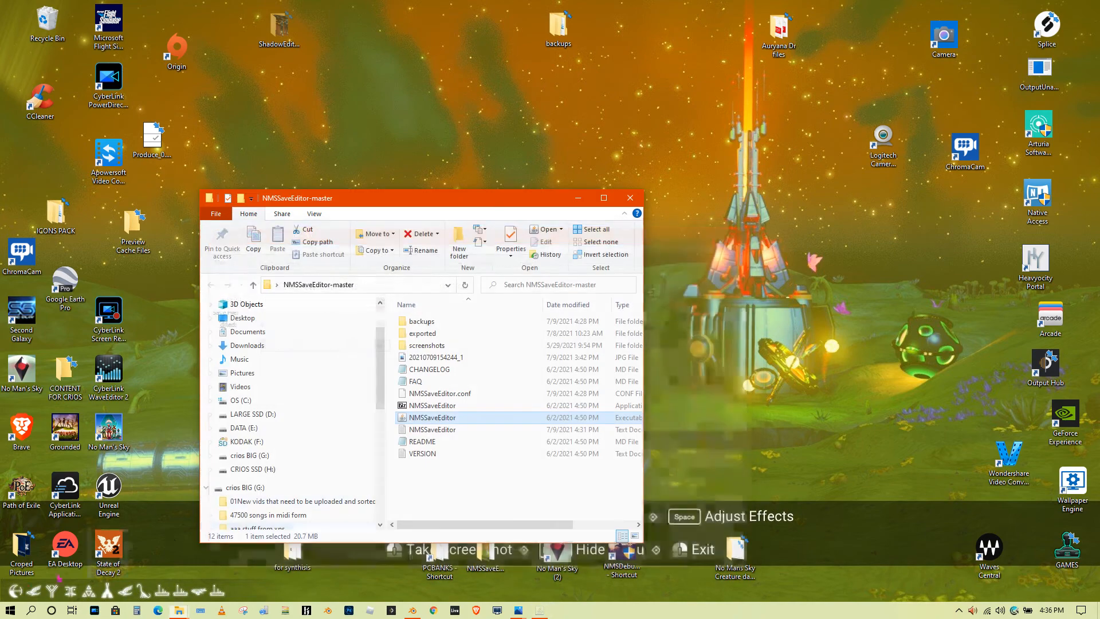
# Launch No Man's Sky, continue past the mod warning, and load the save through Play Game.
pyautogui.click(10, 611)
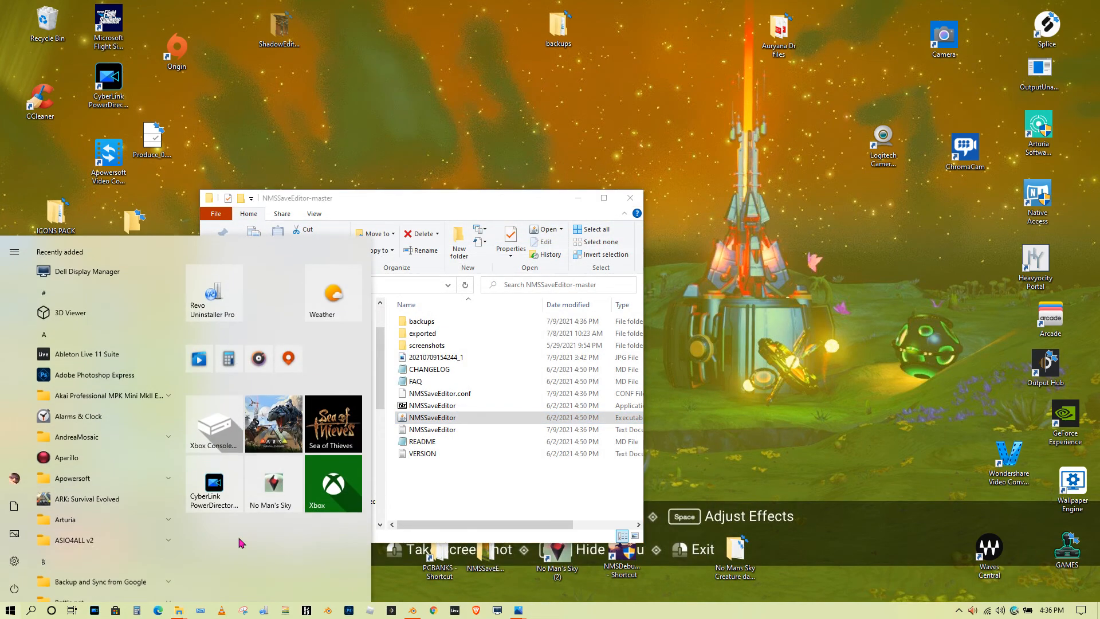
pyautogui.click(285, 487)
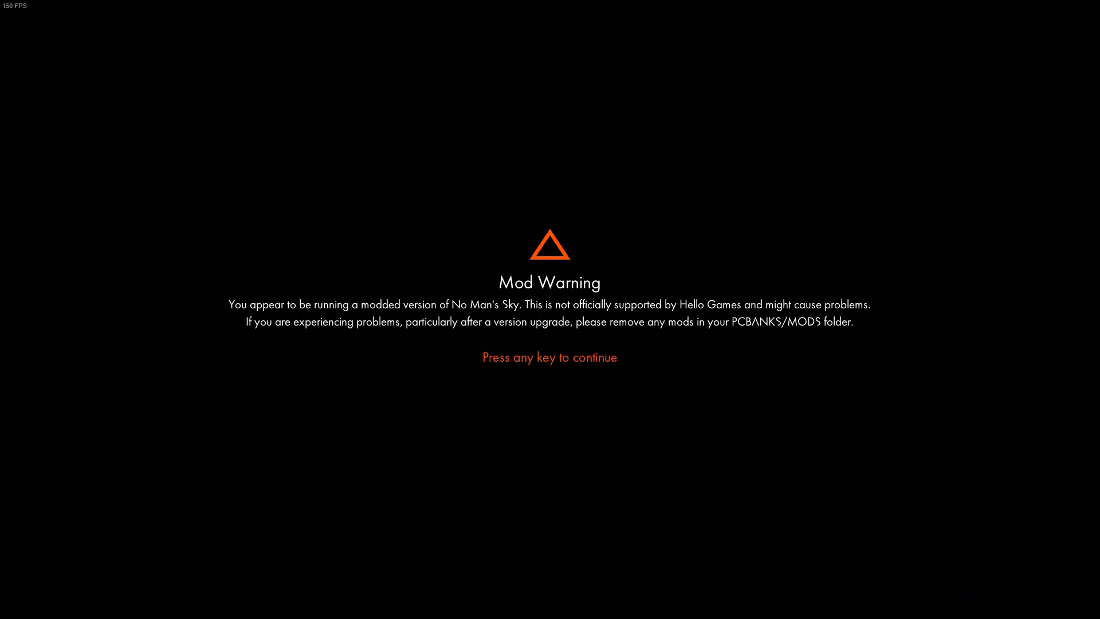
pyautogui.press('Return')
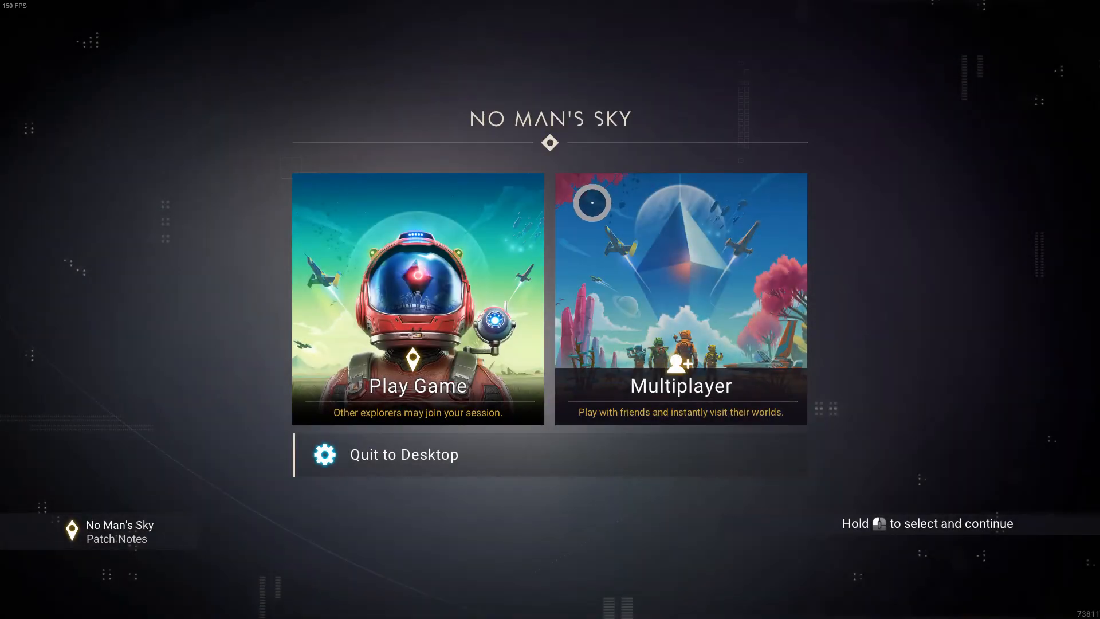
pyautogui.click(467, 285)
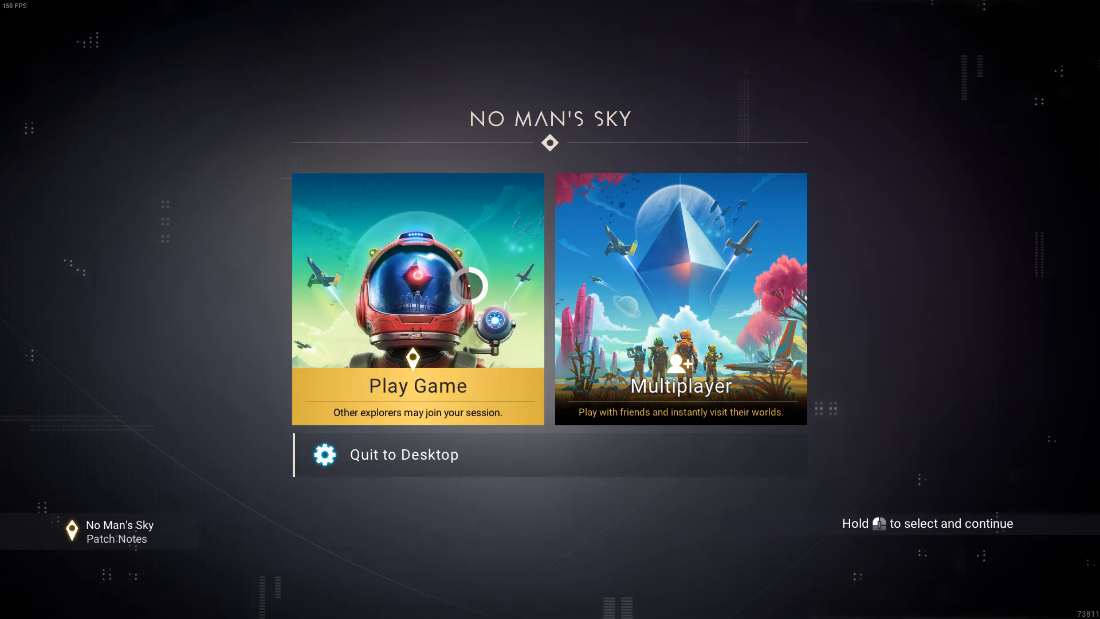
pyautogui.click(453, 186)
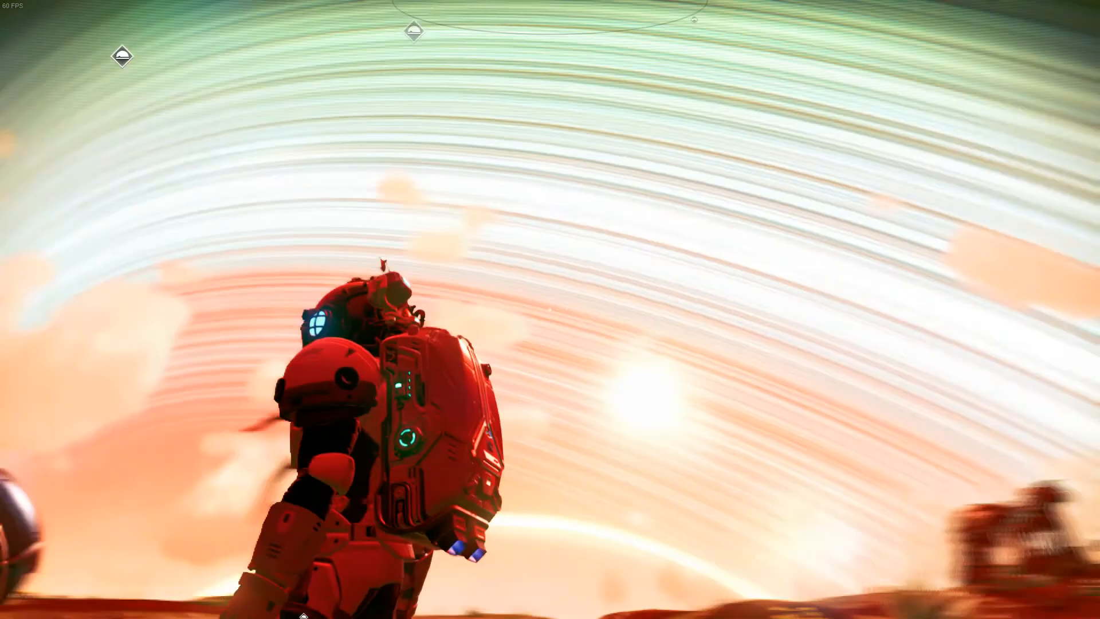
# Jetpack up to the imported ring base and through its centre to examine the rings, glass spheres and lights up close.
pyautogui.press('w')
pyautogui.press('space')
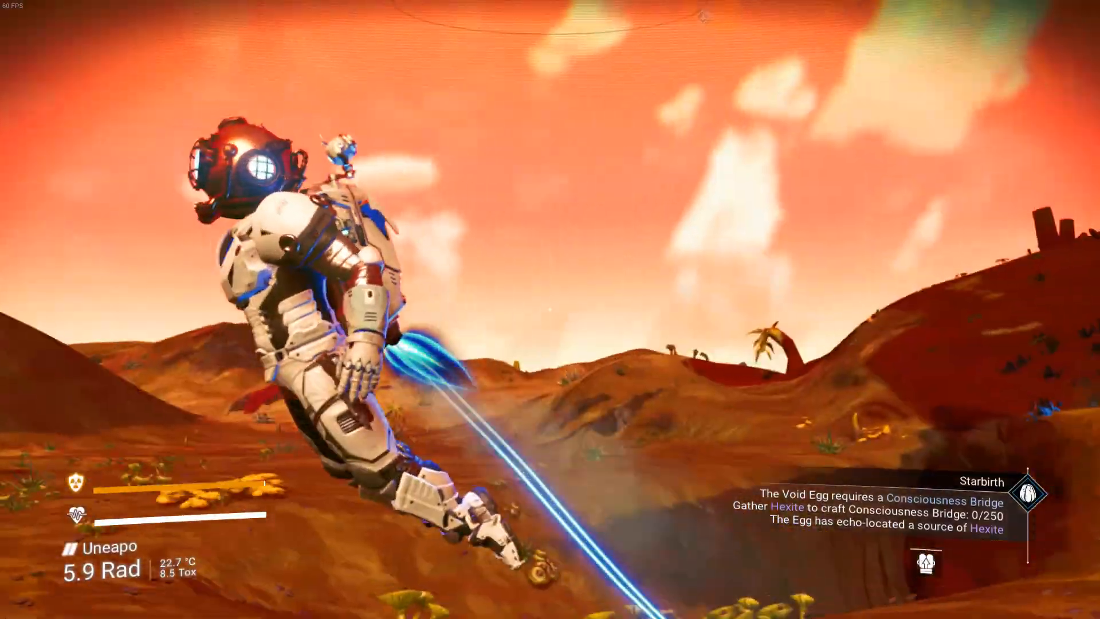
pyautogui.press('space')
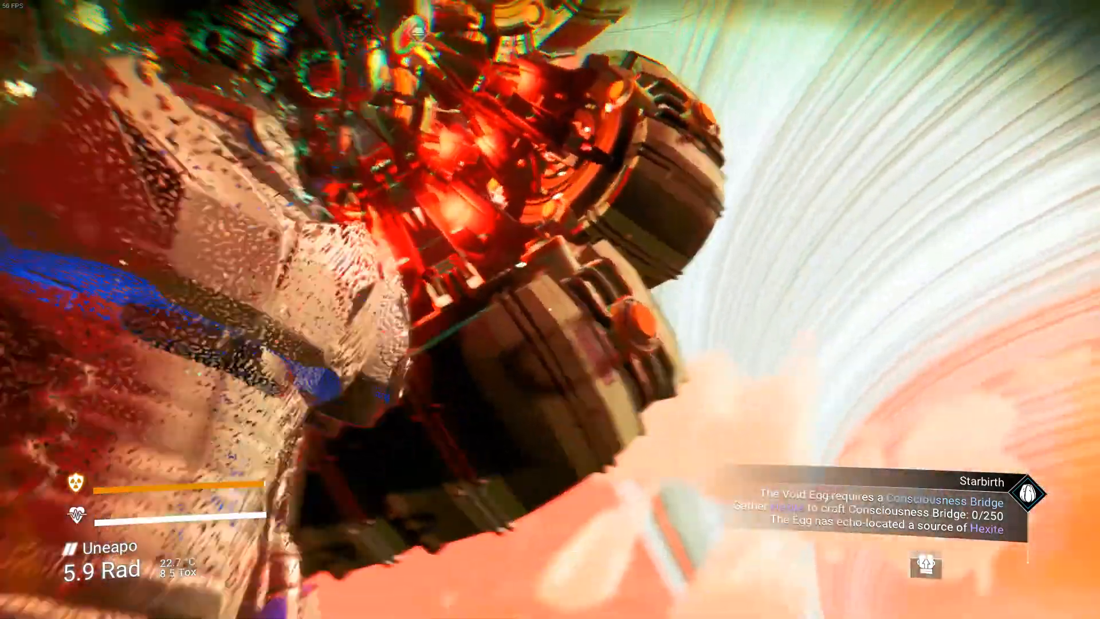
pyautogui.press('space')
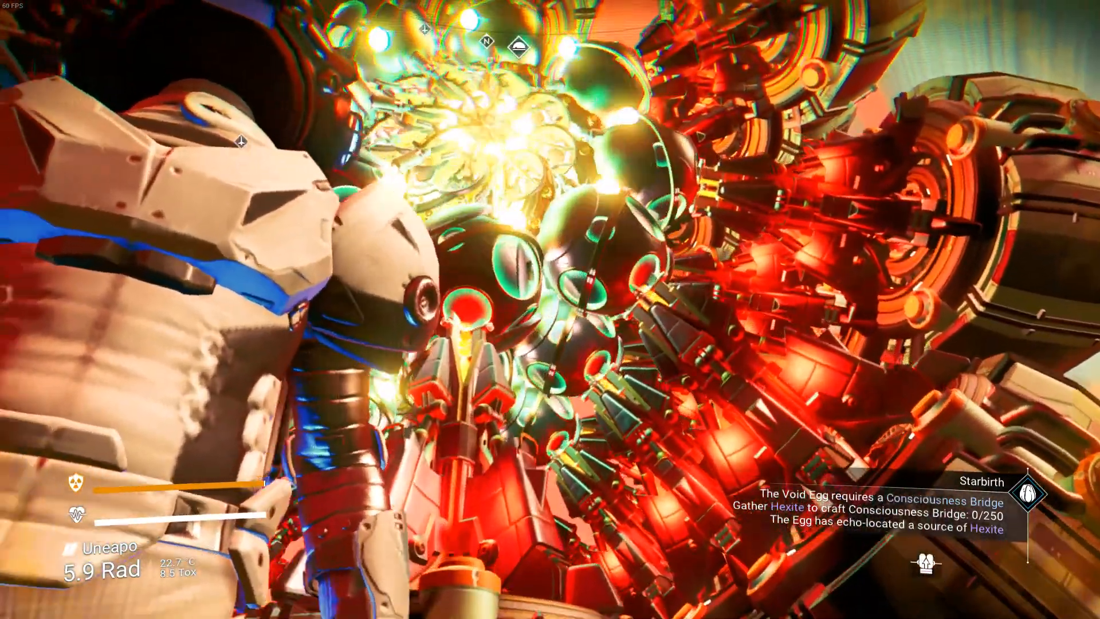
pyautogui.press('w')
pyautogui.press('space')
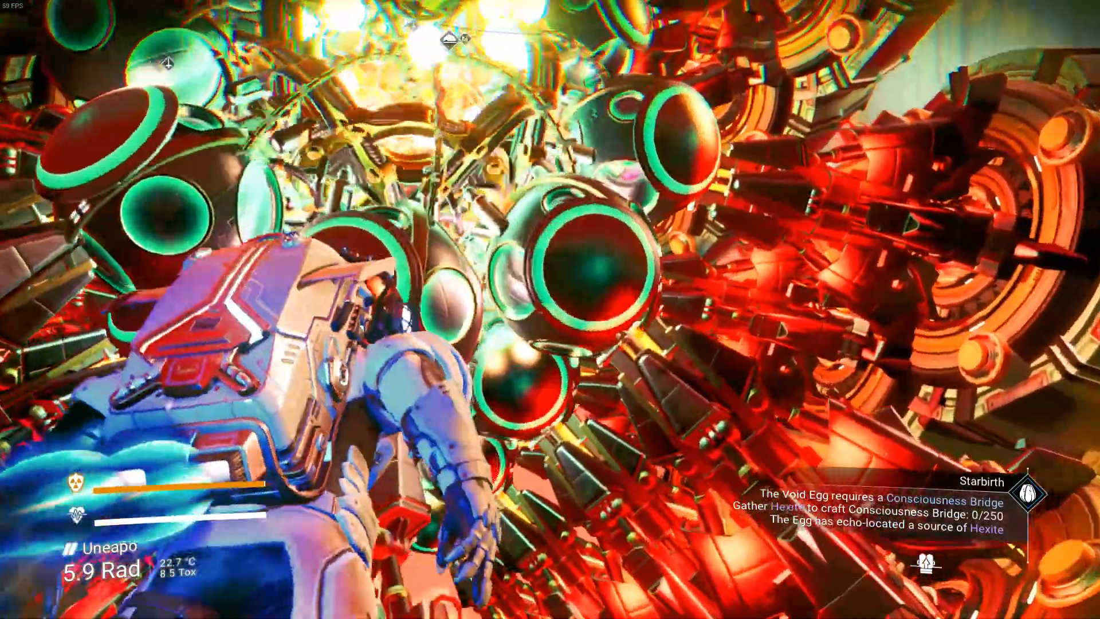
pyautogui.press('space')
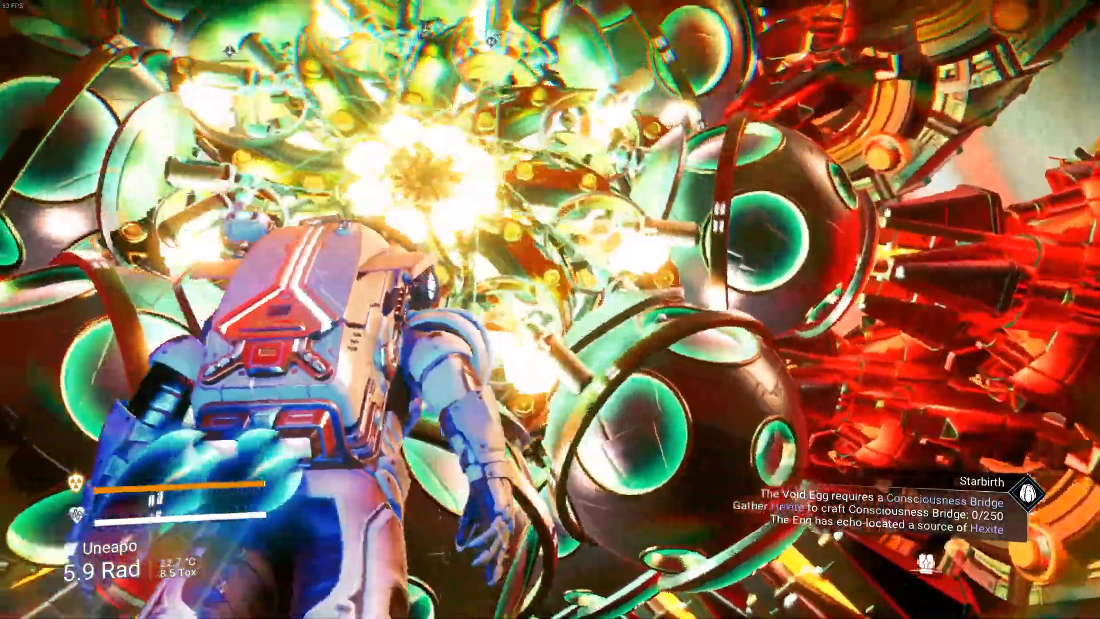
pyautogui.press('space')
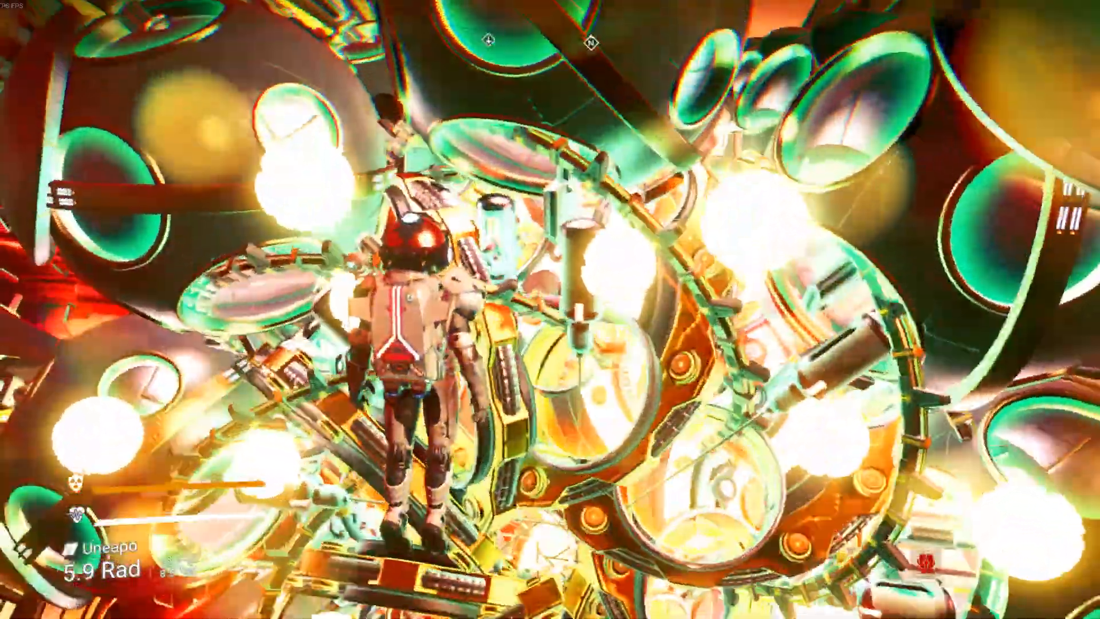
pyautogui.press('space')
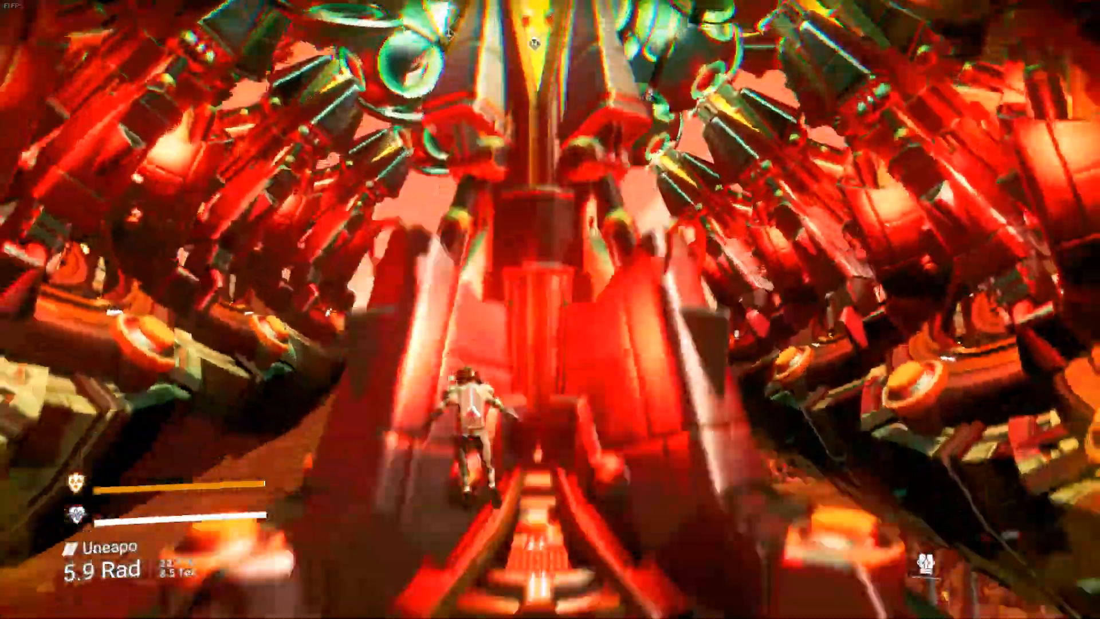